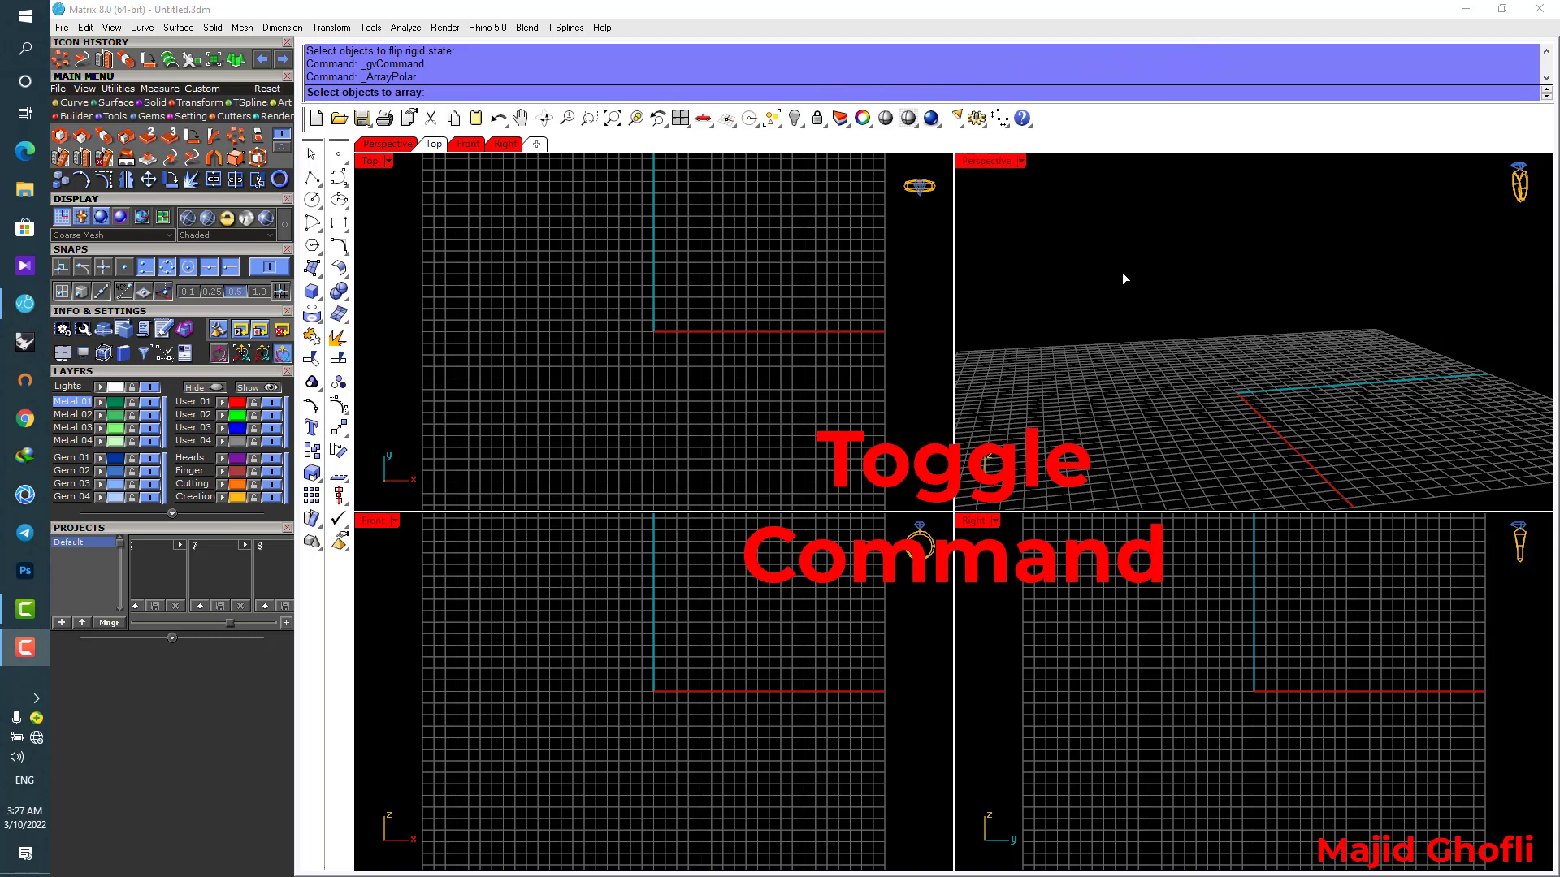
End the pending polar array command and restore the default view in the four-viewport layout.
{"action": "left_click", "coordinate": [1130, 328]}
{"action": "right_click", "coordinate": [1129, 327]}
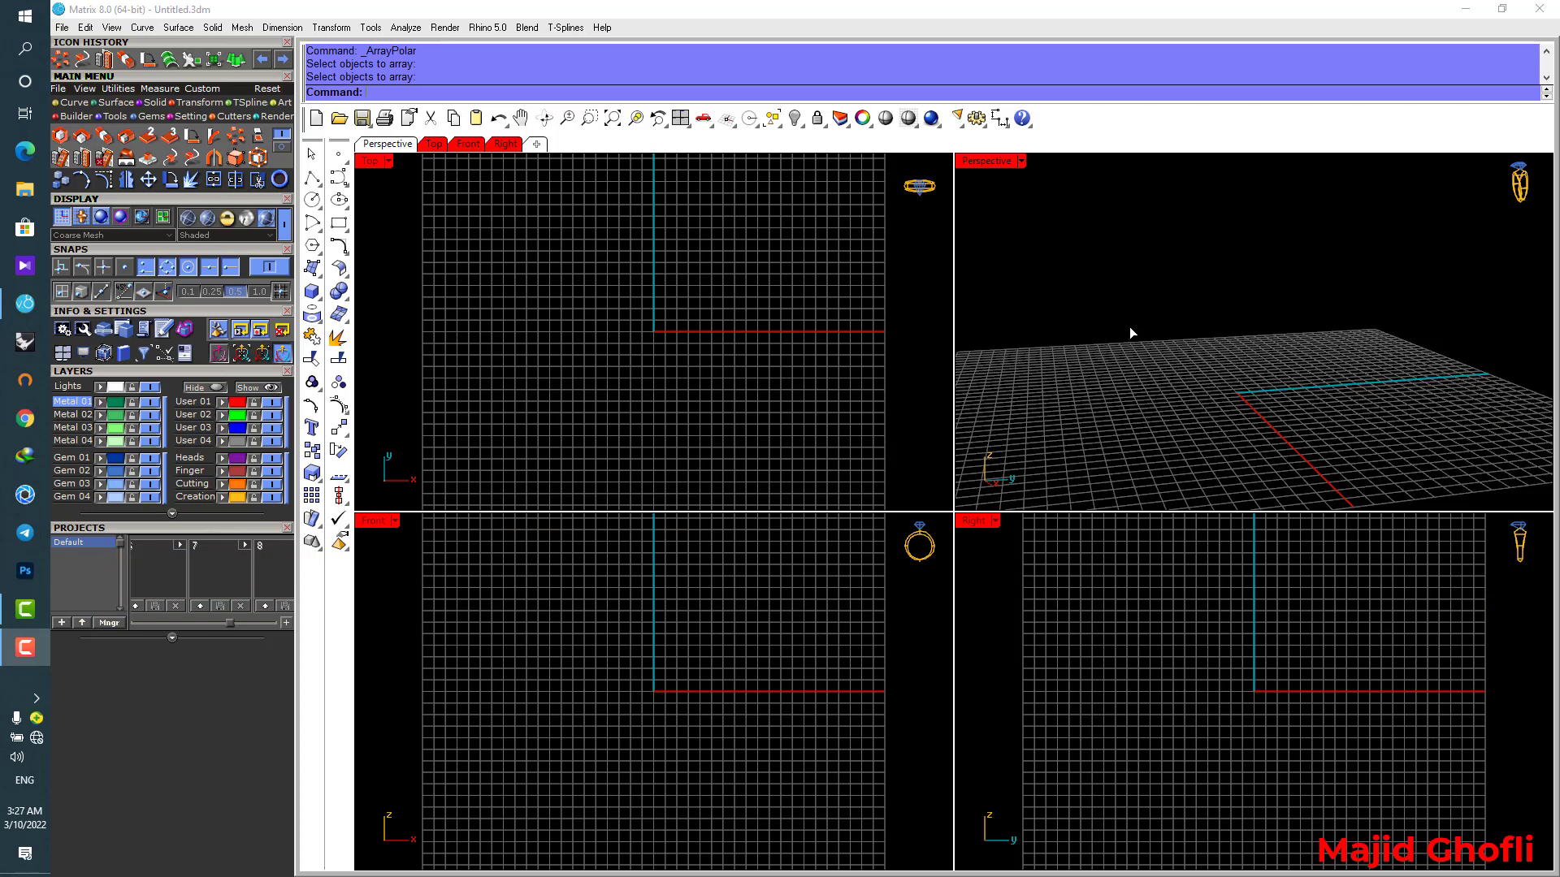
{"action": "left_click", "coordinate": [680, 118]}
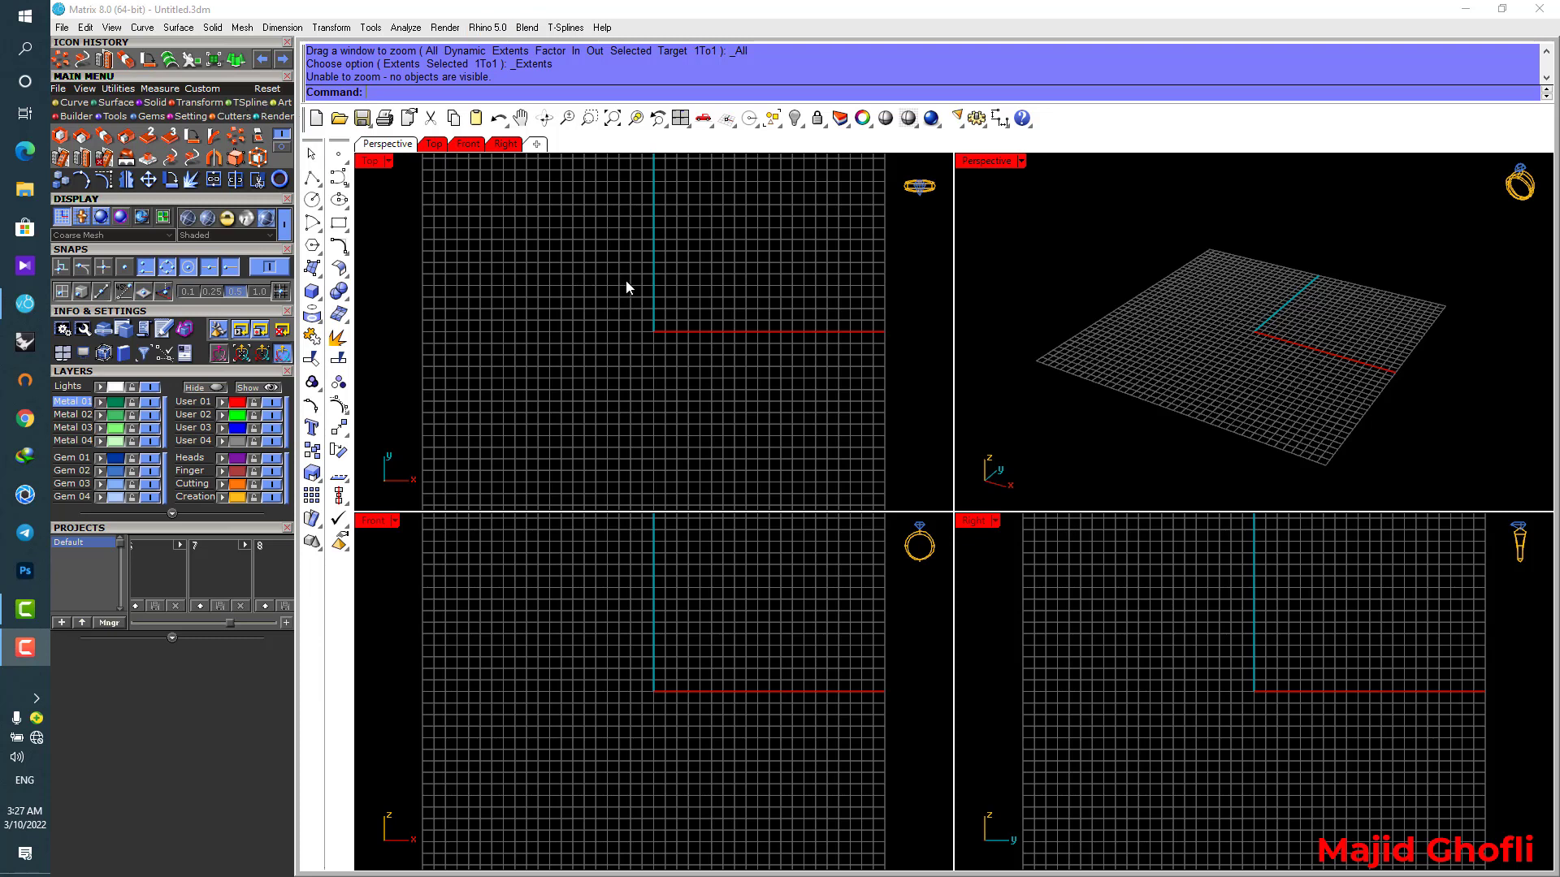
Draw a circle centred at the origin (0) in the Top view, sizing it freehand.
{"action": "left_click", "coordinate": [67, 104]}
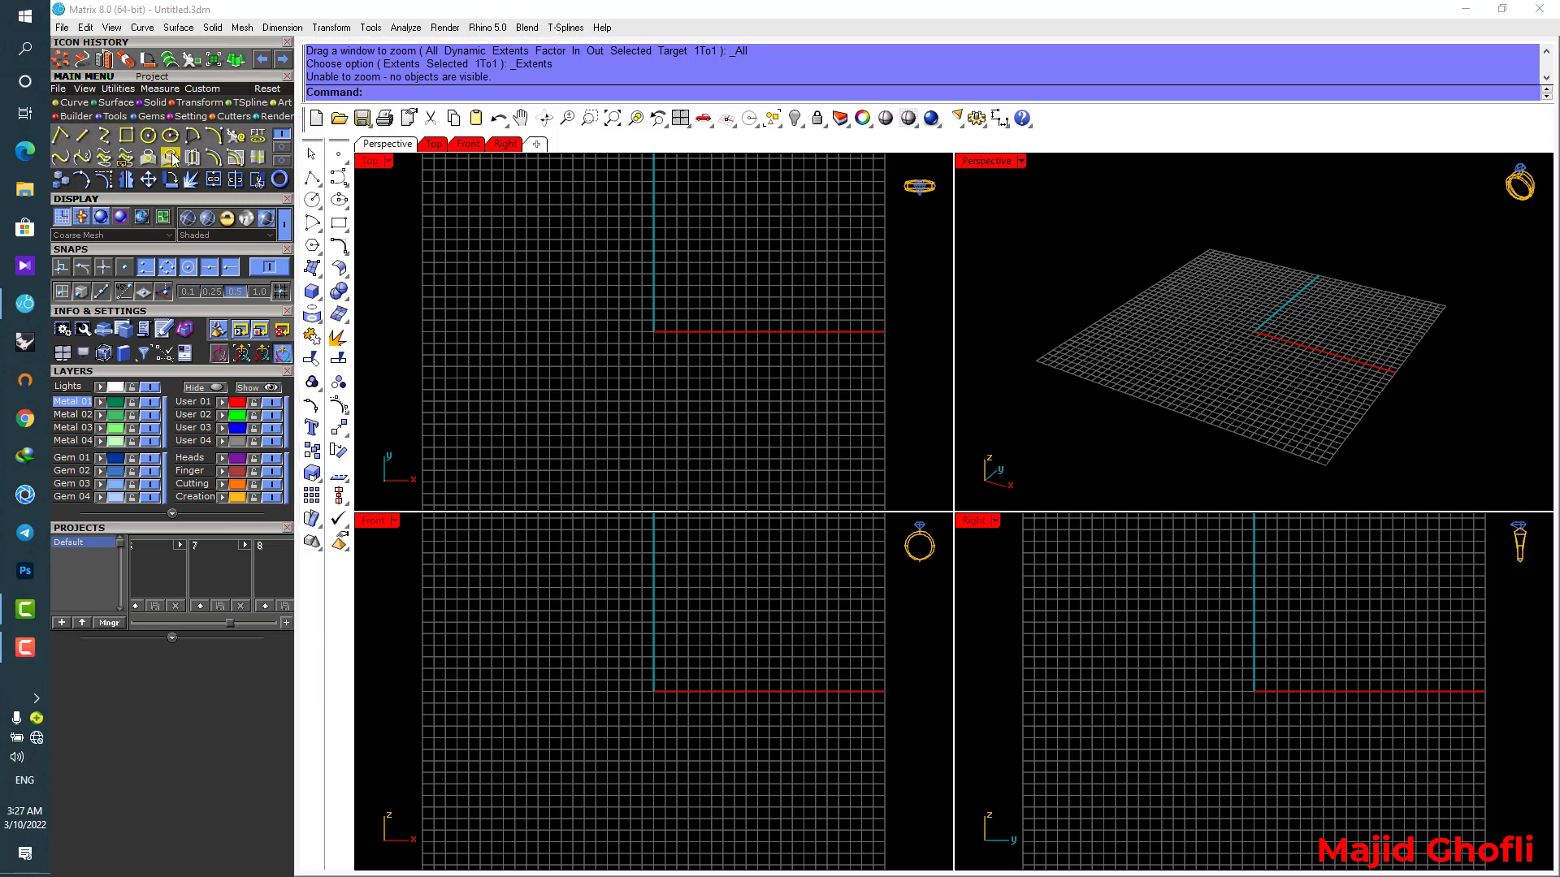
{"action": "left_click", "coordinate": [148, 134]}
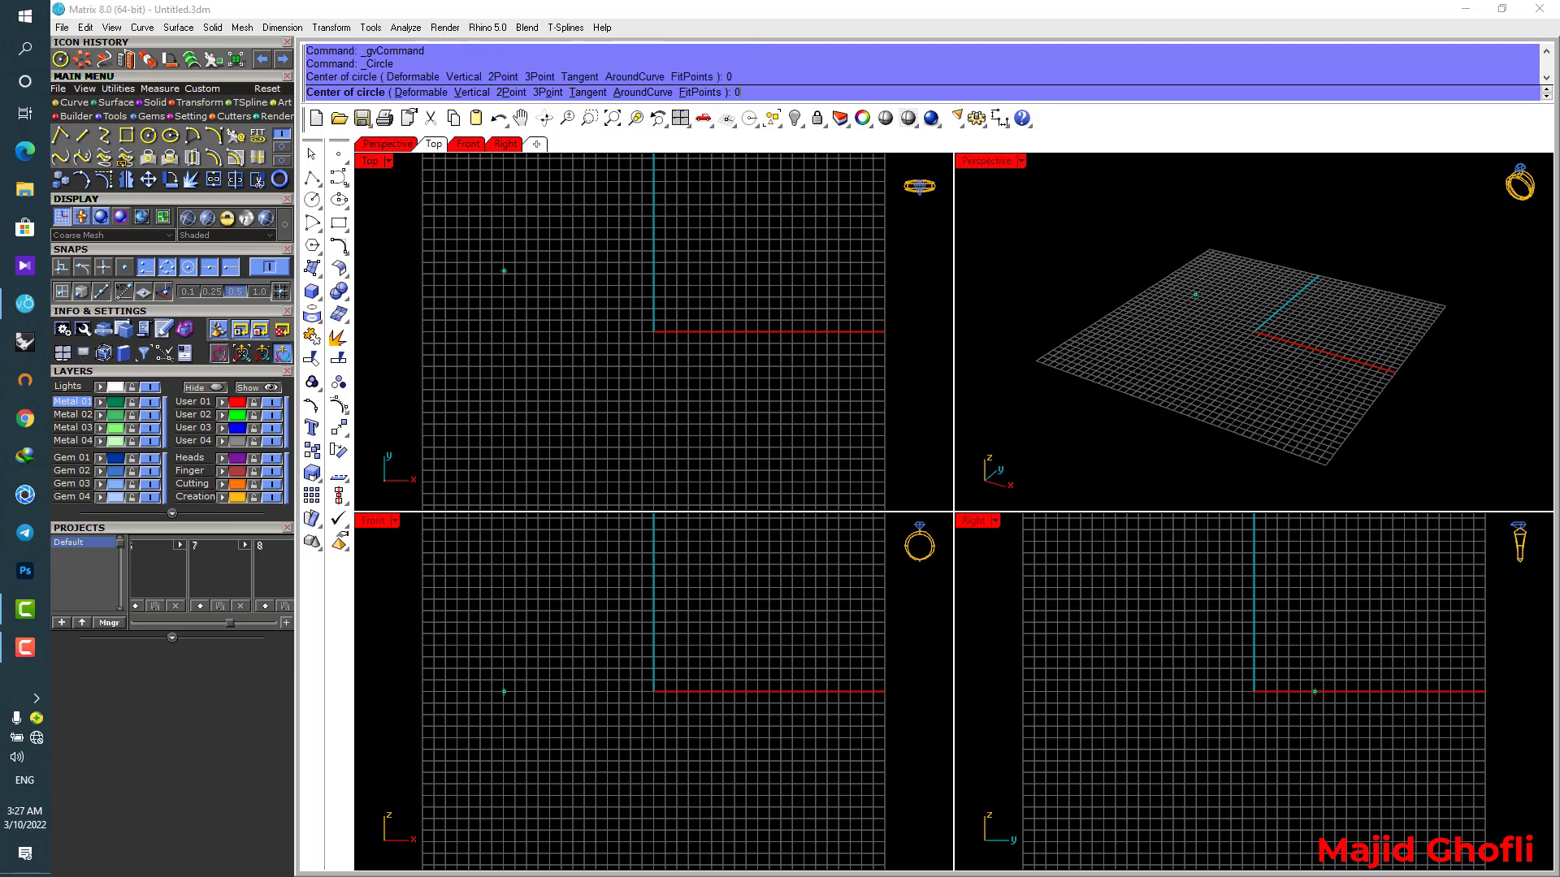
{"action": "type", "text": "0"}
{"action": "key", "text": "Return"}
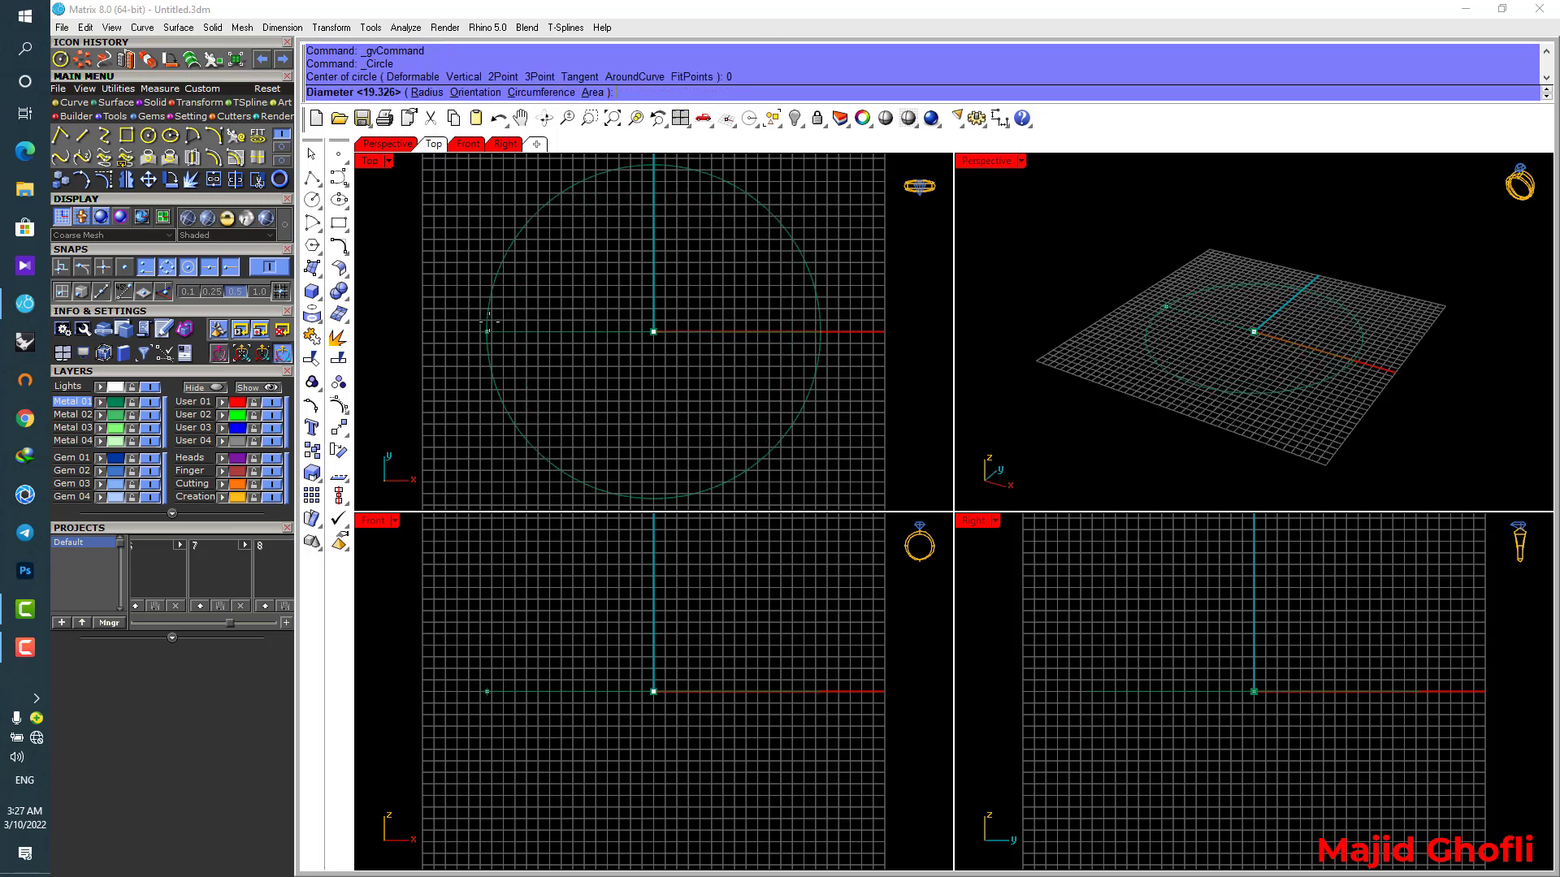
{"action": "left_click", "coordinate": [564, 420]}
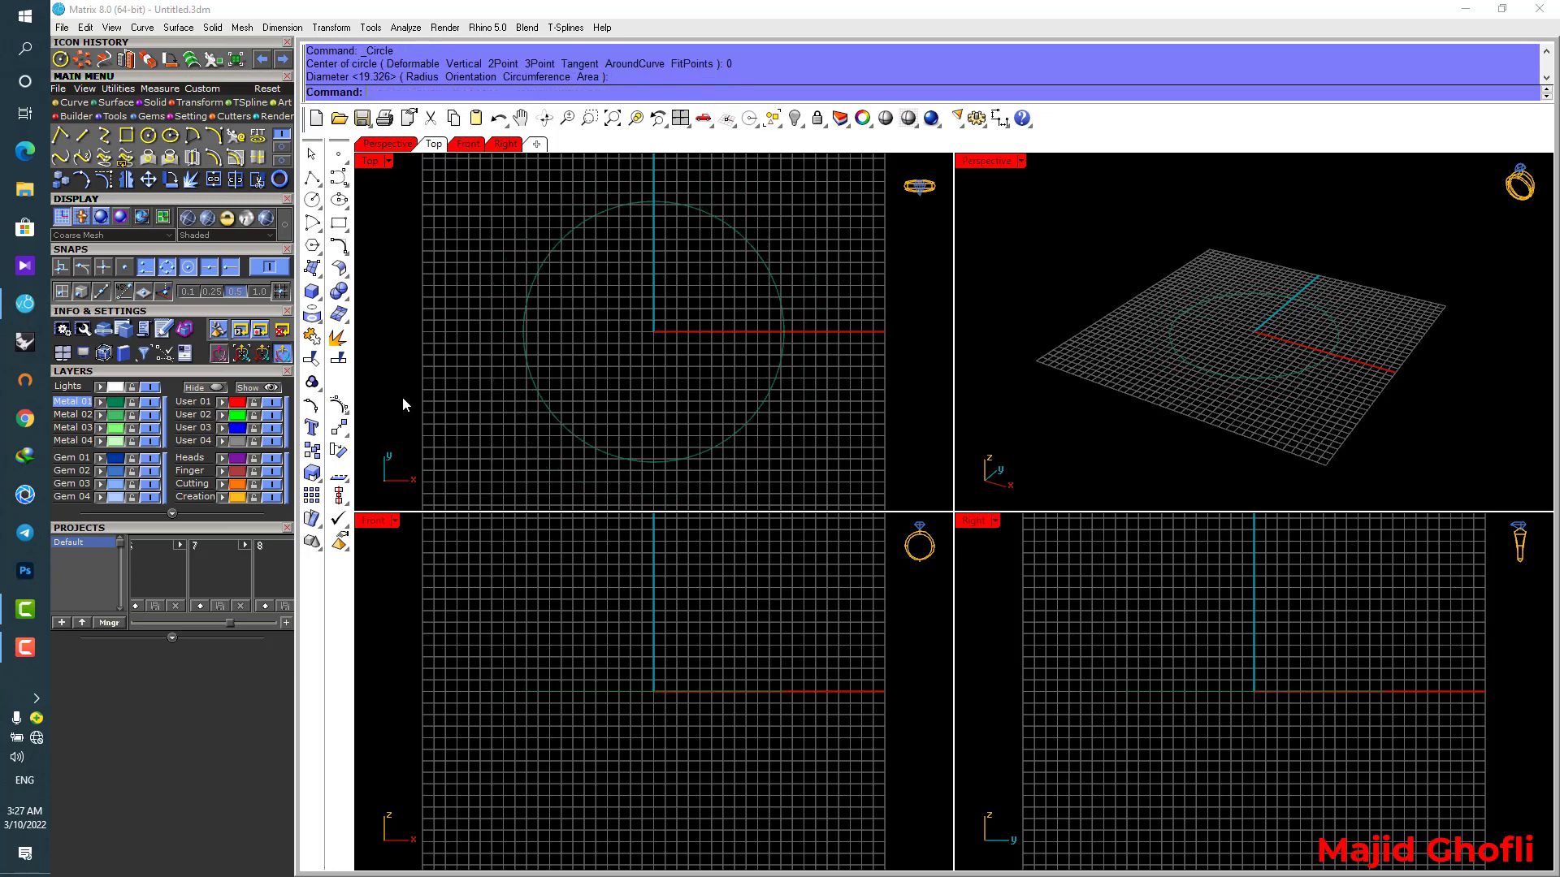
Scale the circle into a horizontal ellipse, flattening it along Y and widening it slightly along X.
{"action": "left_click", "coordinate": [576, 436]}
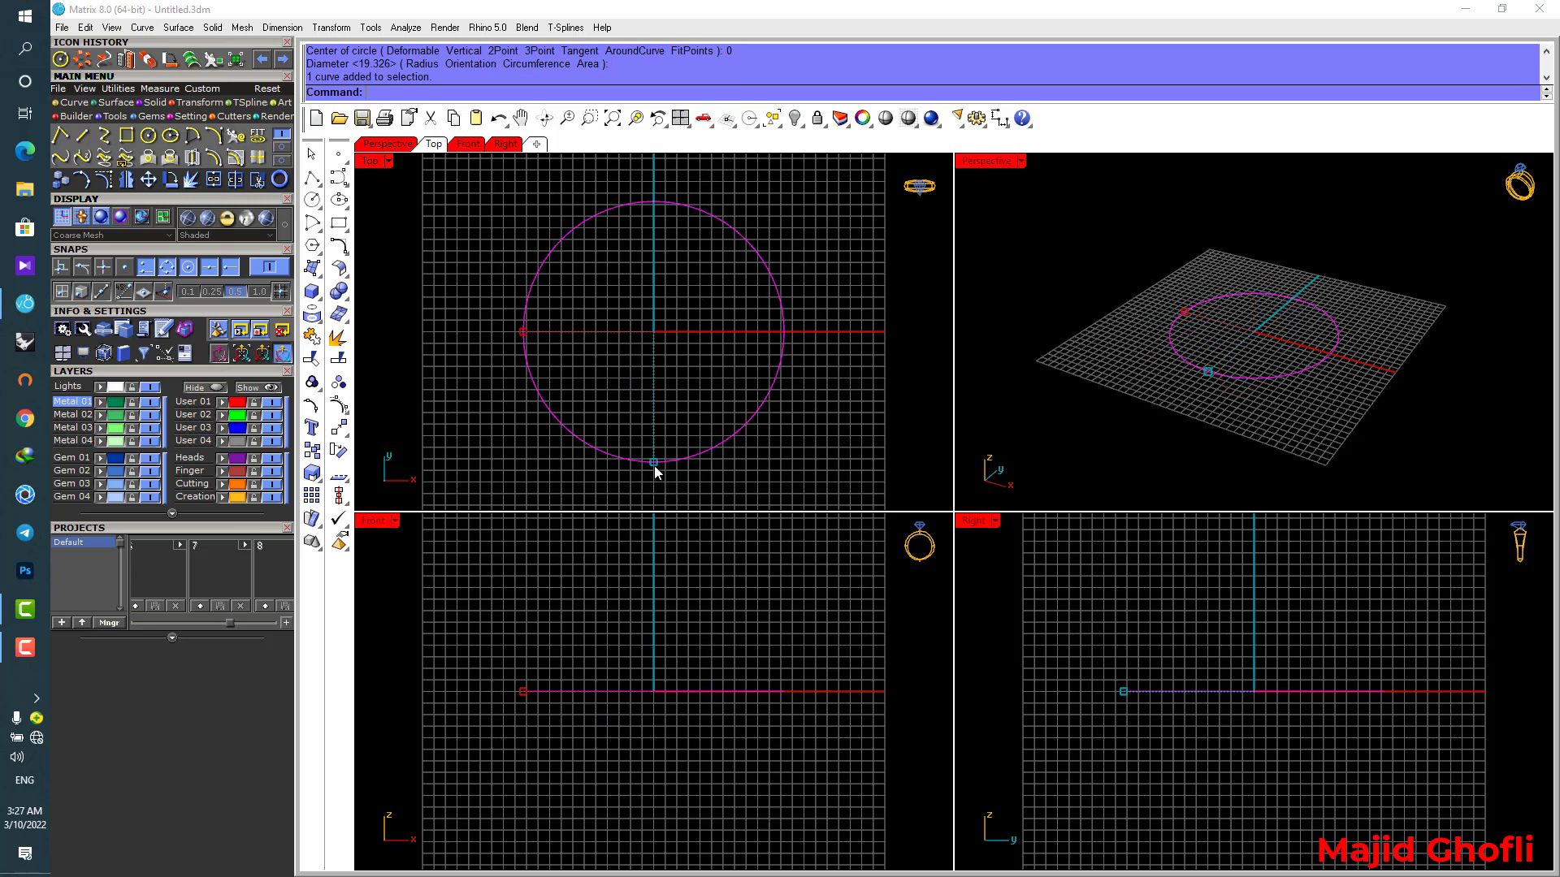
{"action": "mouse_move", "coordinate": [654, 462]}
{"action": "left_mouse_down"}
{"action": "mouse_move", "coordinate": [651, 421]}
{"action": "mouse_move", "coordinate": [658, 439]}
{"action": "left_mouse_up"}
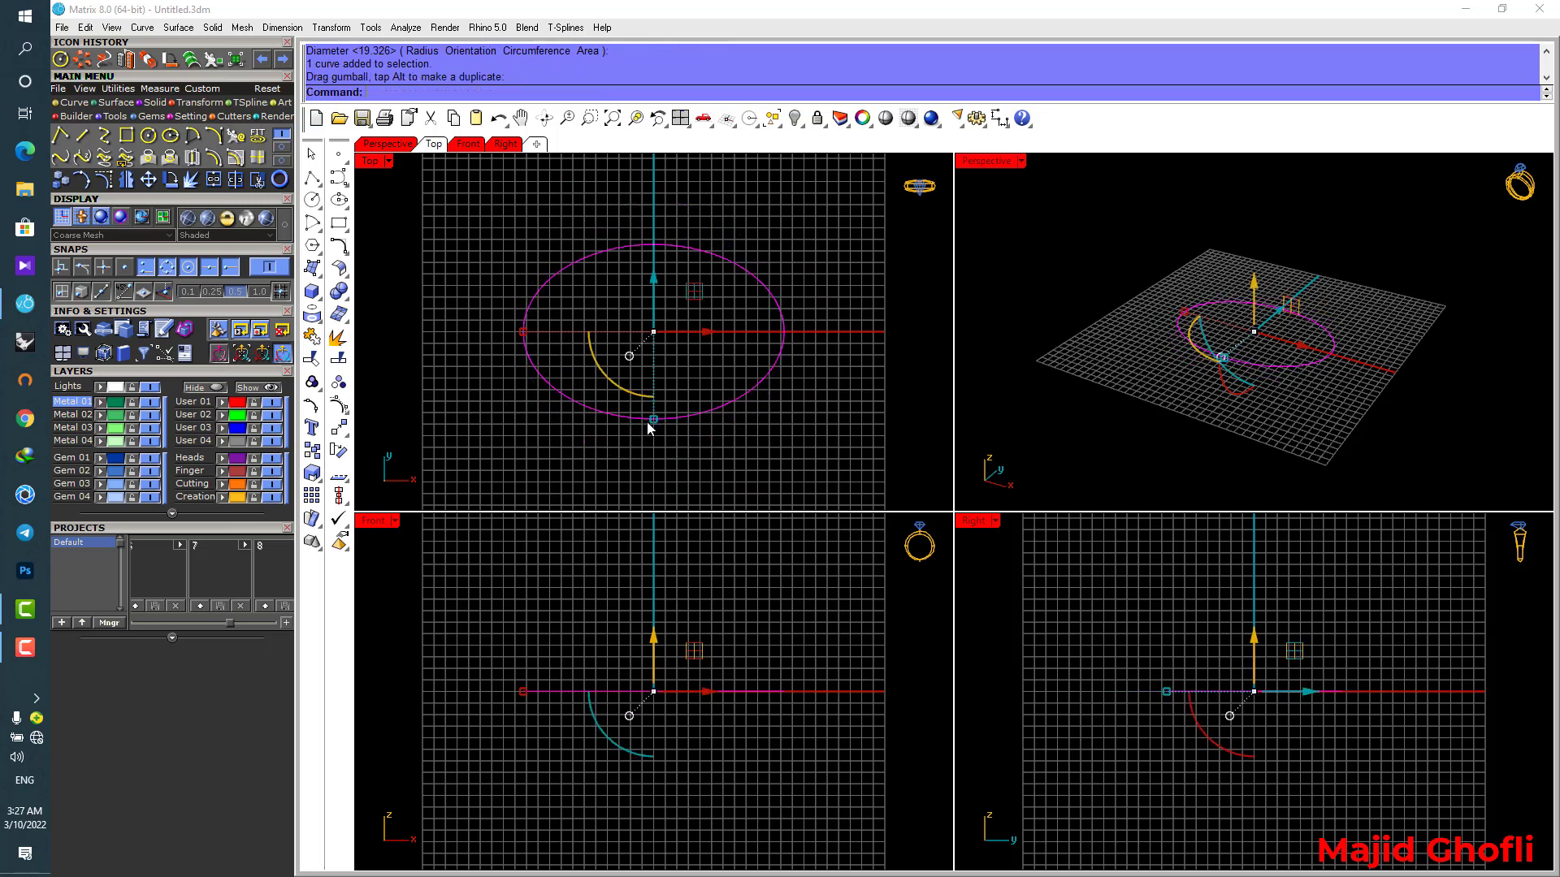
{"action": "mouse_move", "coordinate": [658, 428]}
{"action": "left_mouse_down"}
{"action": "mouse_move", "coordinate": [658, 451]}
{"action": "mouse_move", "coordinate": [653, 400]}
{"action": "left_mouse_up"}
{"action": "left_click_drag", "start_coordinate": [529, 333], "coordinate": [512, 332]}
{"action": "left_click_drag", "start_coordinate": [655, 406], "coordinate": [650, 421]}
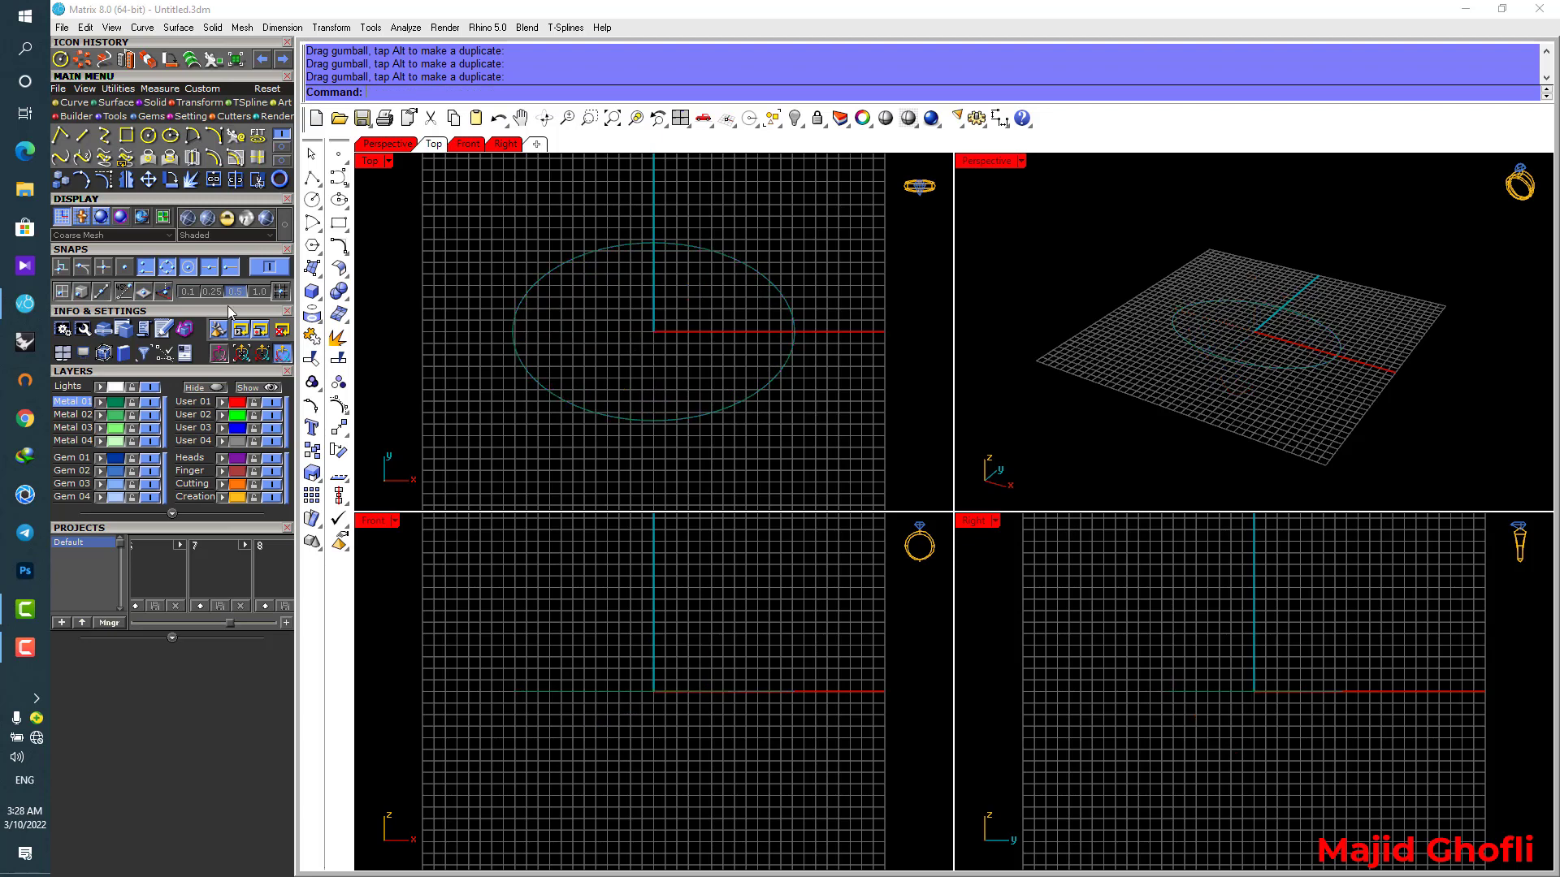
Draw an arc between the ellipse's two long-axis quadrant points, bulging upward in the Front view.
{"action": "left_click", "coordinate": [213, 135]}
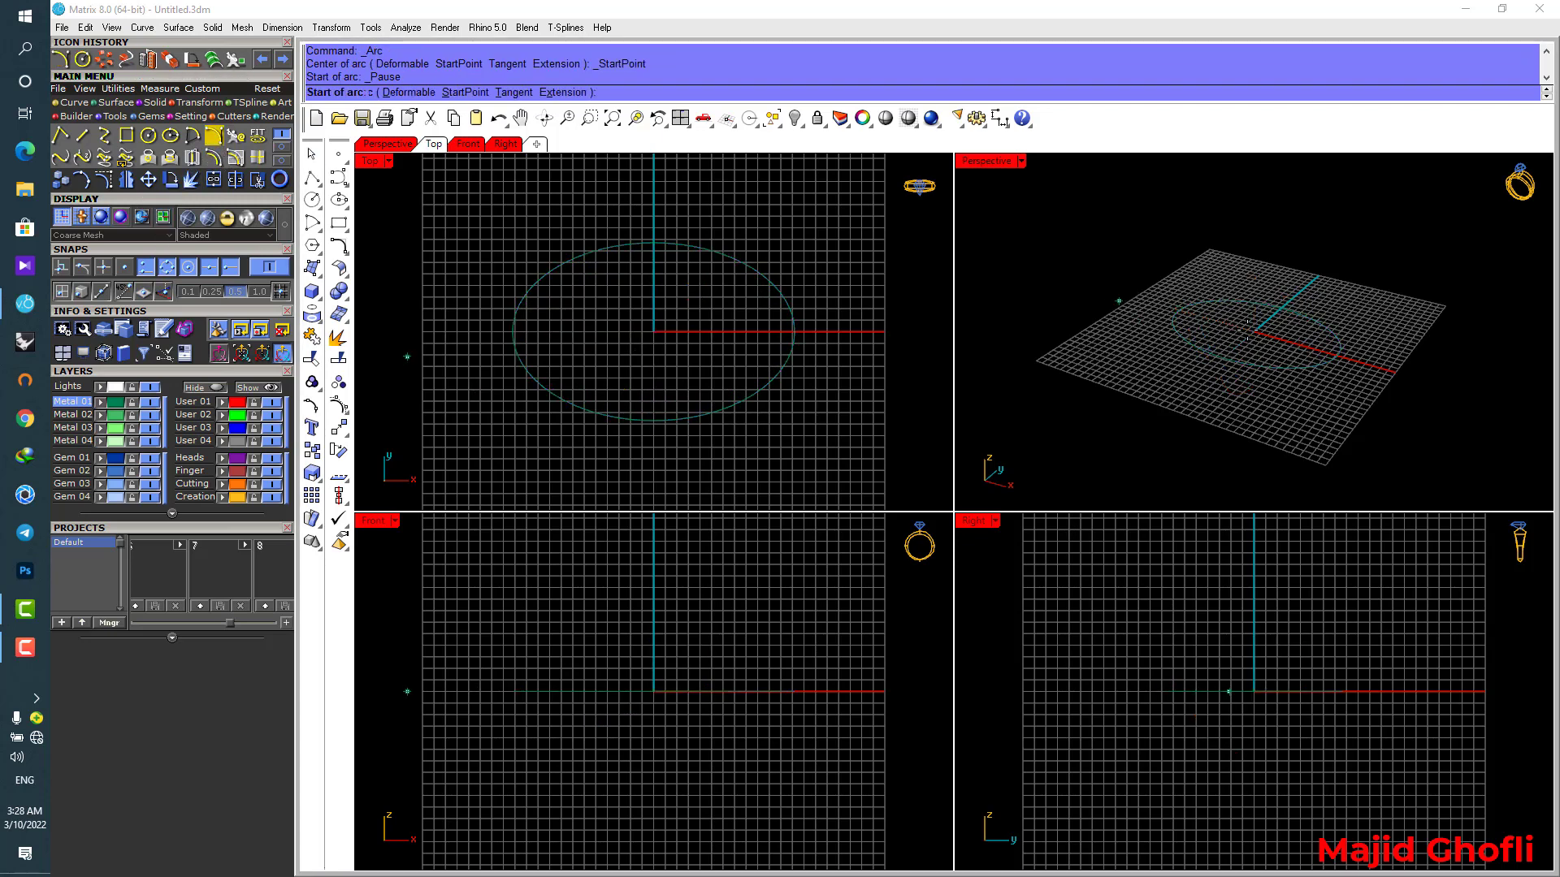
{"action": "left_click", "coordinate": [1179, 309]}
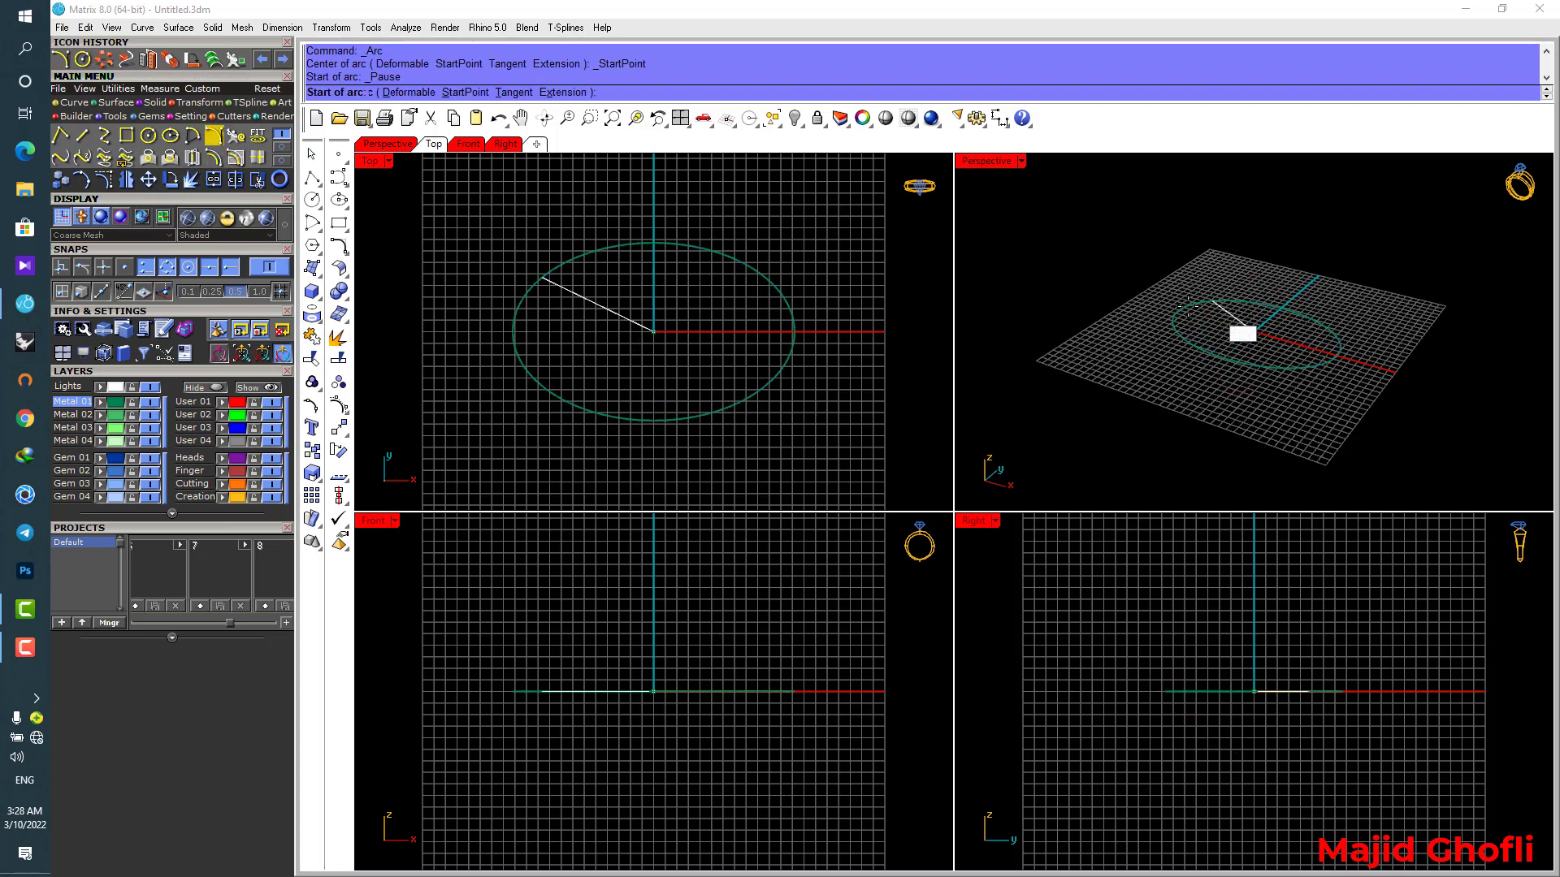
{"action": "left_click", "coordinate": [1336, 356]}
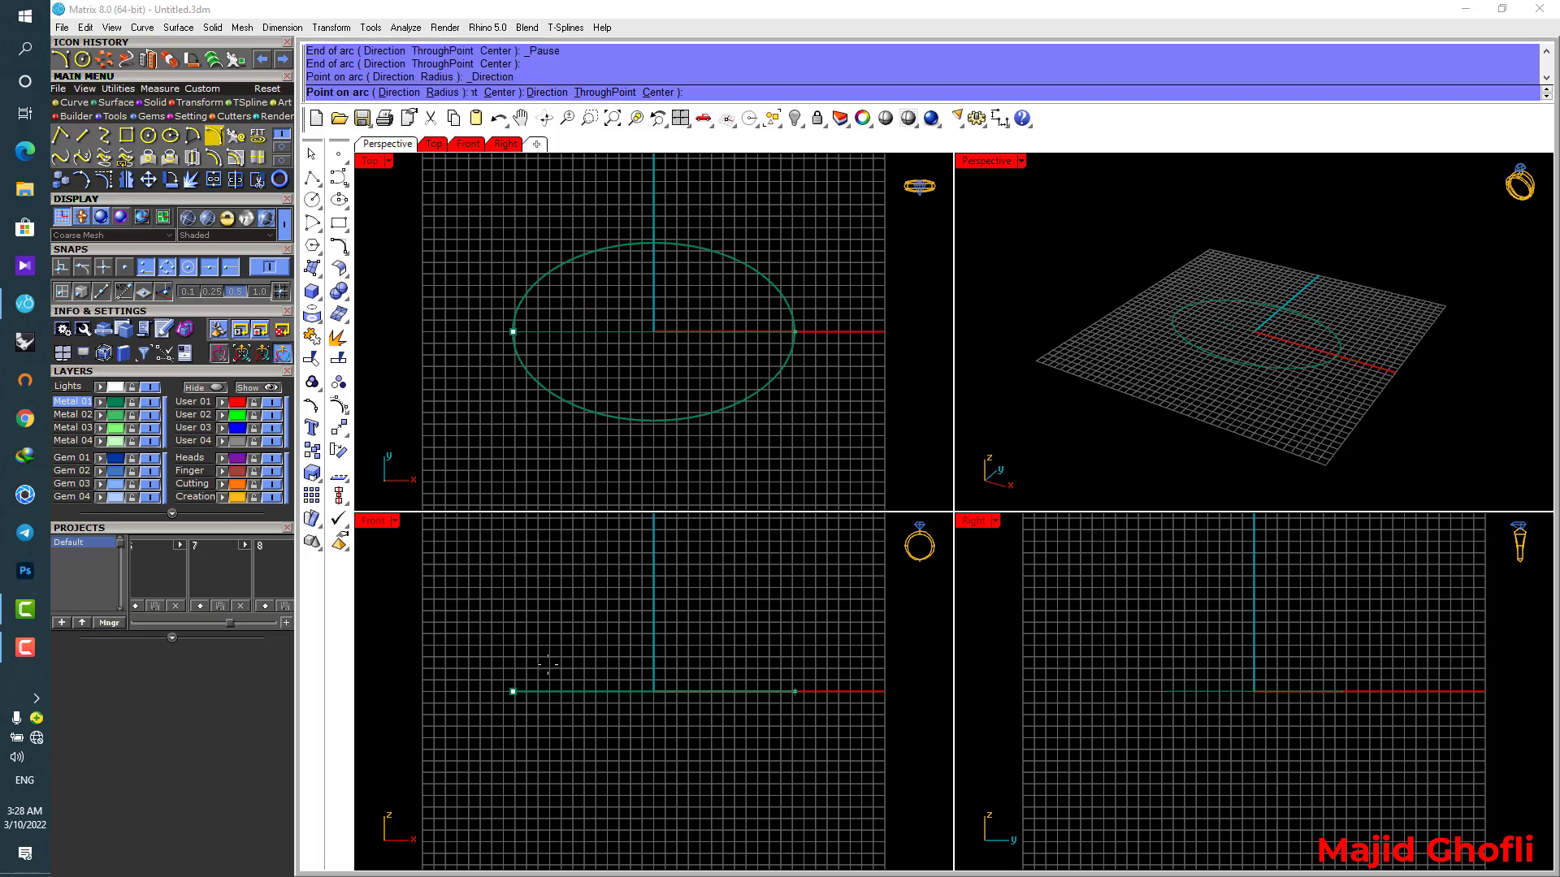
{"action": "left_click", "coordinate": [544, 609]}
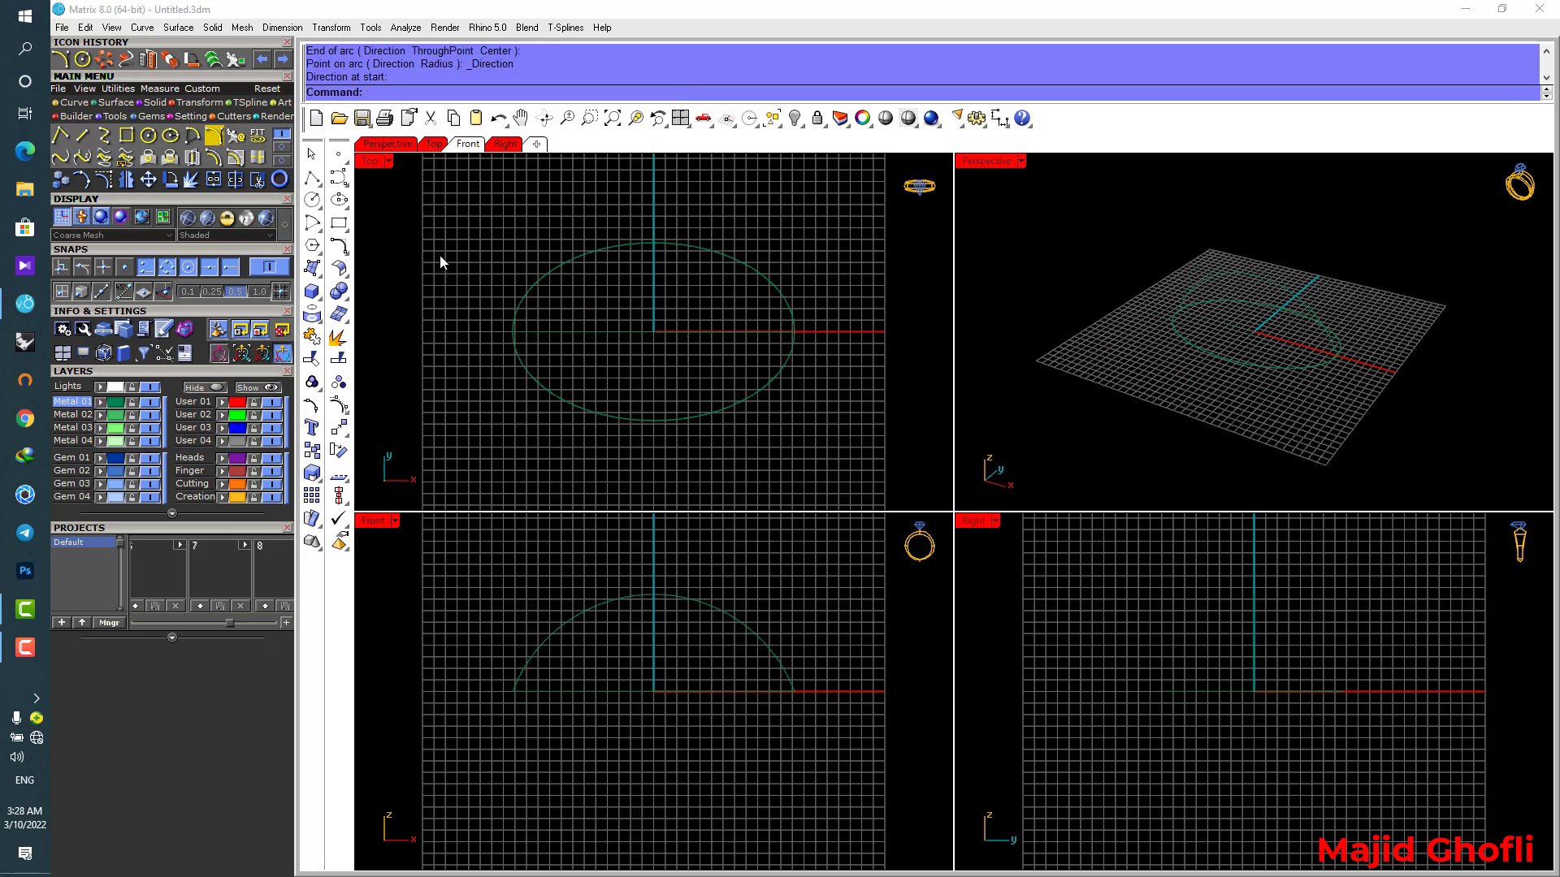
Draw an interpolated curve from one short-axis quadrant of the ellipse through the arc's midpoint to the opposite quadrant.
{"action": "left_click", "coordinate": [105, 136]}
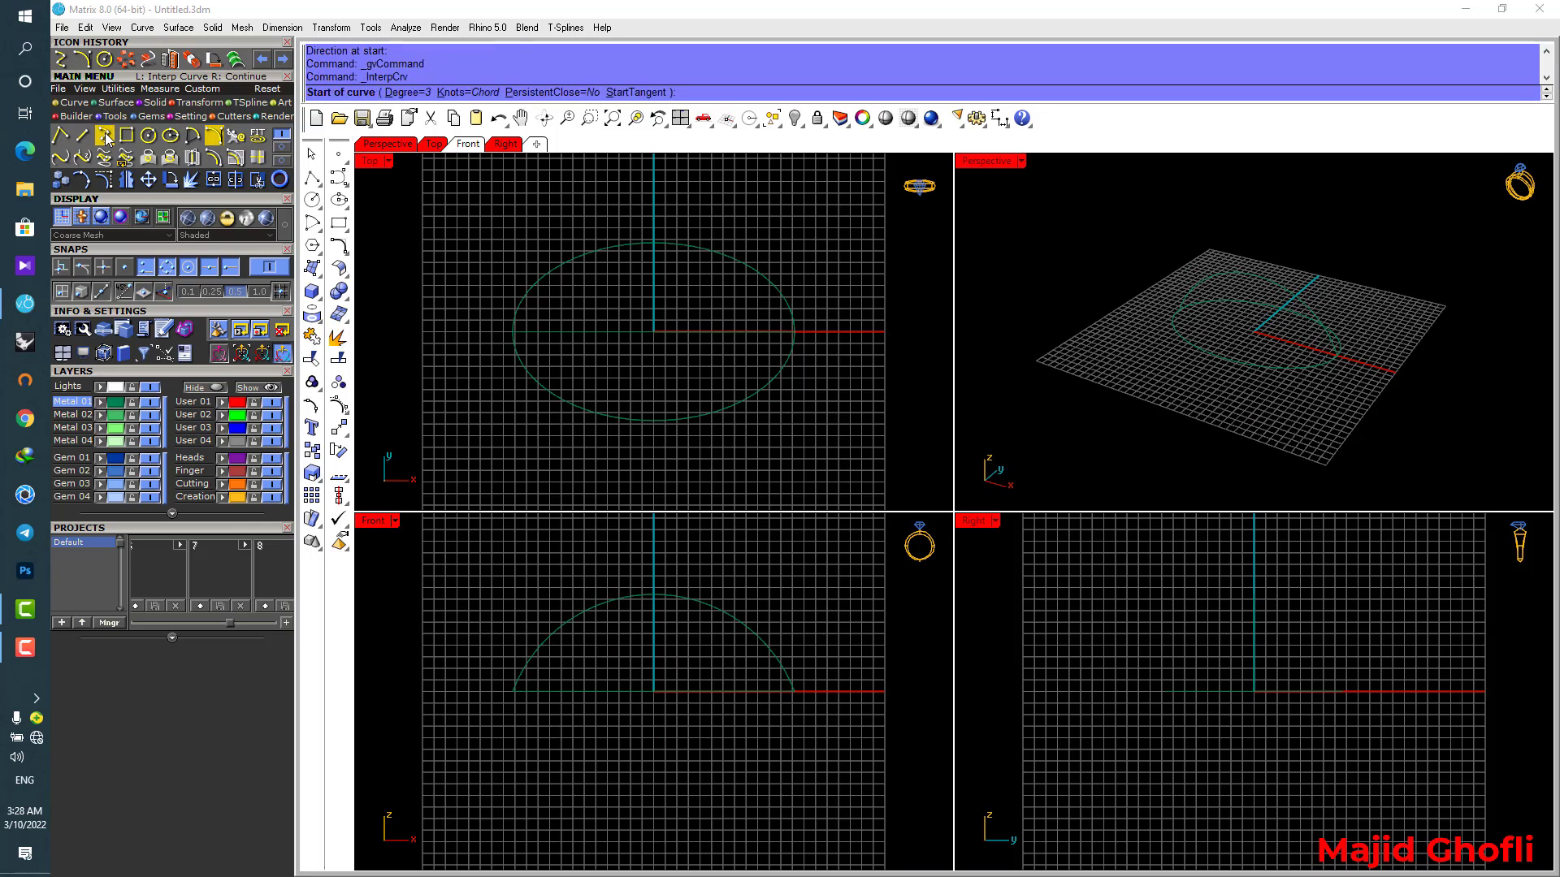
{"action": "right_click_drag", "start_coordinate": [1358, 409], "coordinate": [1243, 386]}
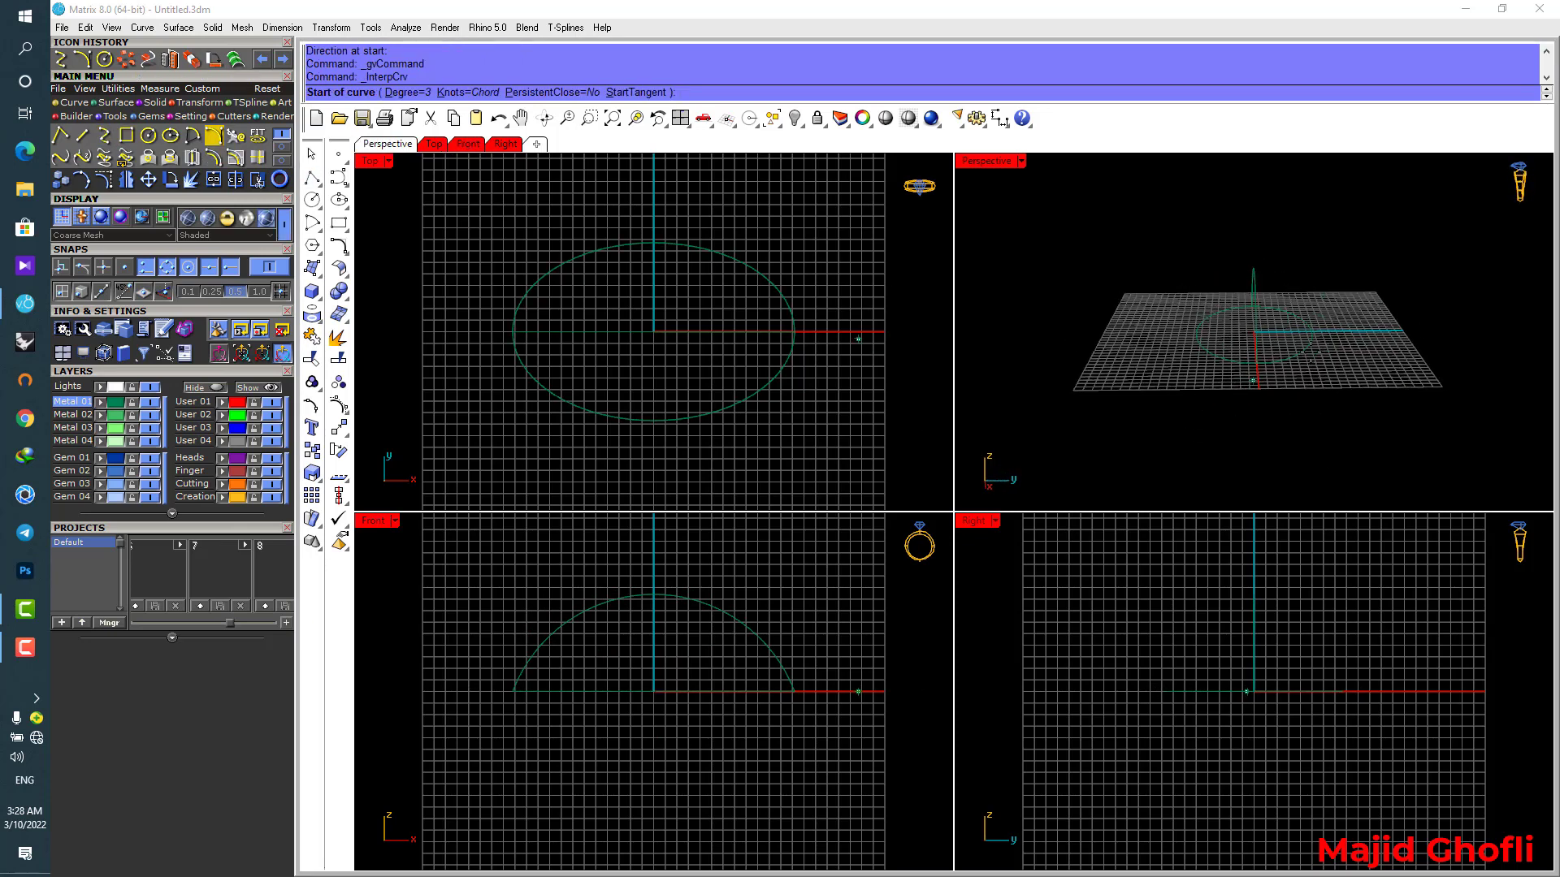
{"action": "left_click", "coordinate": [1312, 330]}
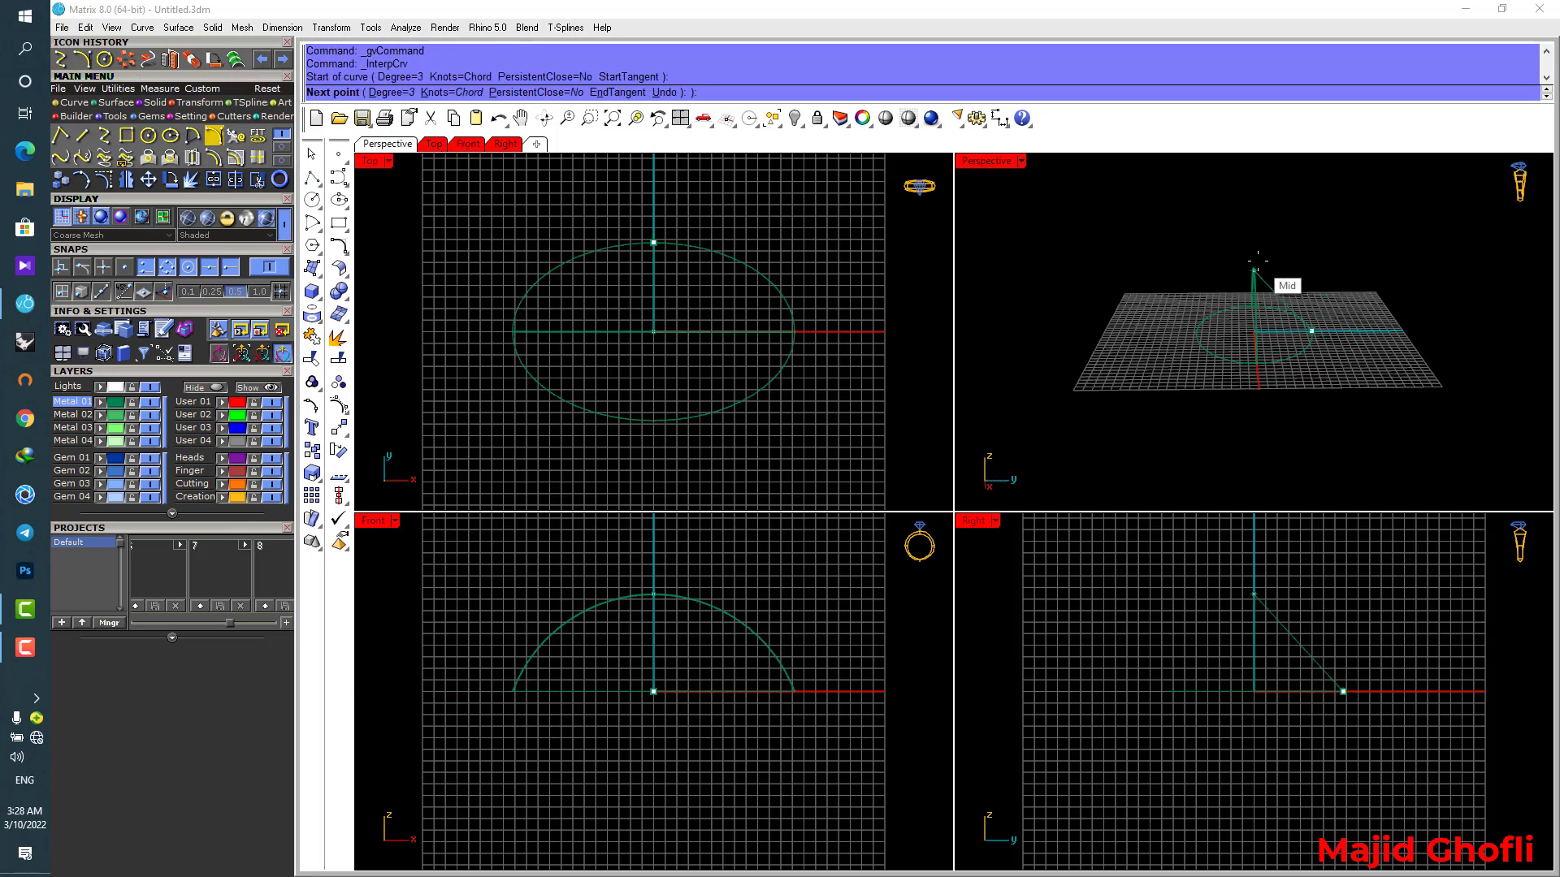
{"action": "left_click", "coordinate": [1254, 270]}
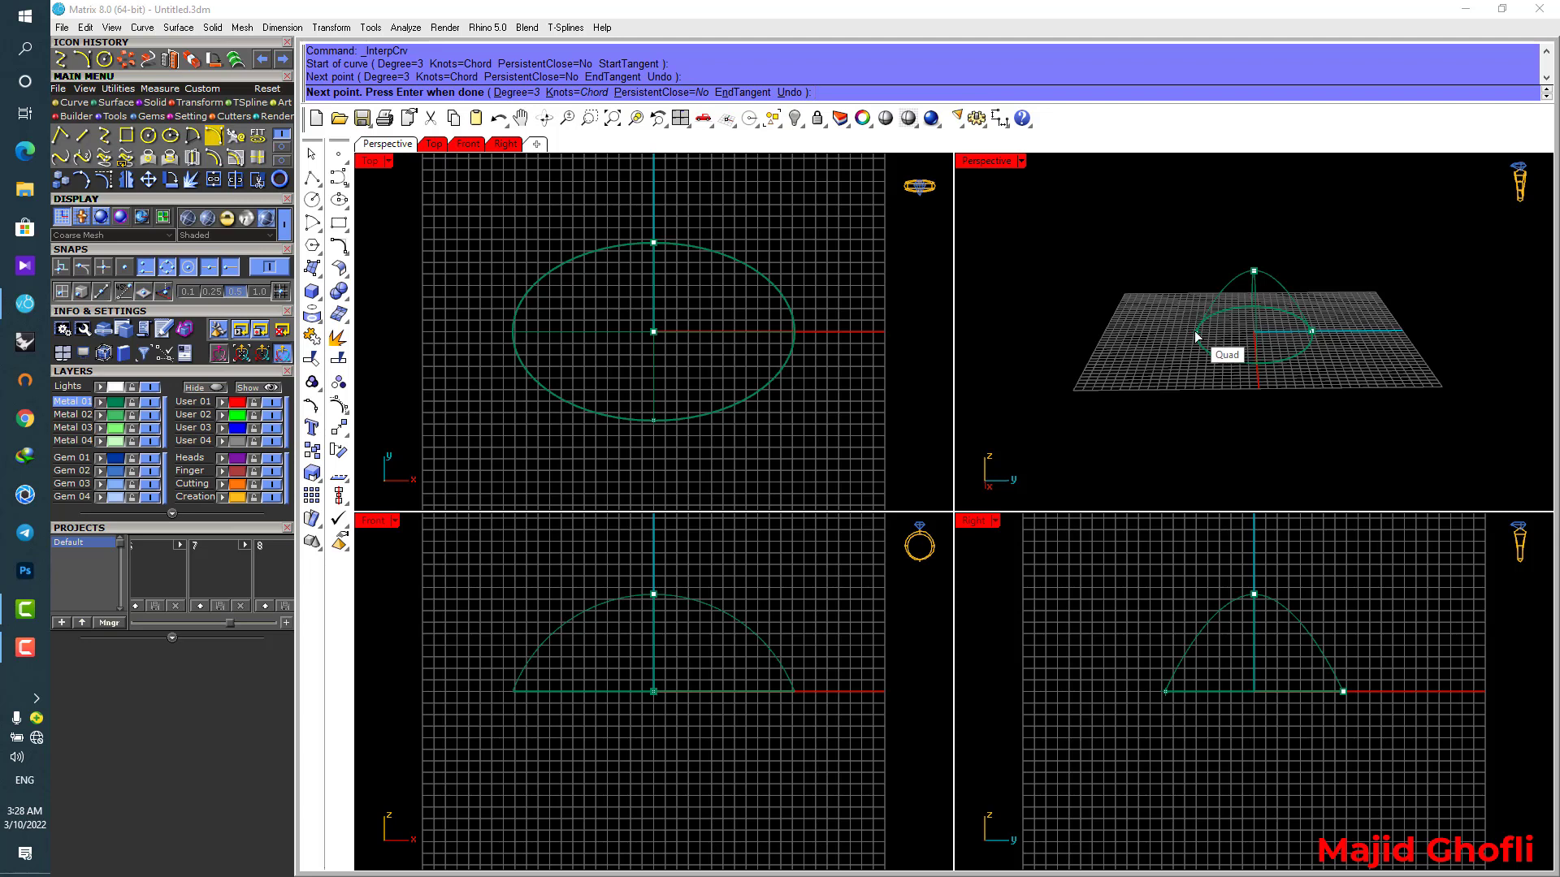
{"action": "left_click", "coordinate": [1196, 333]}
{"action": "key", "text": "Return"}
Maximize the Perspective viewport and split the long arc at the point where it crosses the short curve.
{"action": "right_click_drag", "start_coordinate": [1127, 258], "coordinate": [1230, 283]}
{"action": "double_click", "coordinate": [996, 161]}
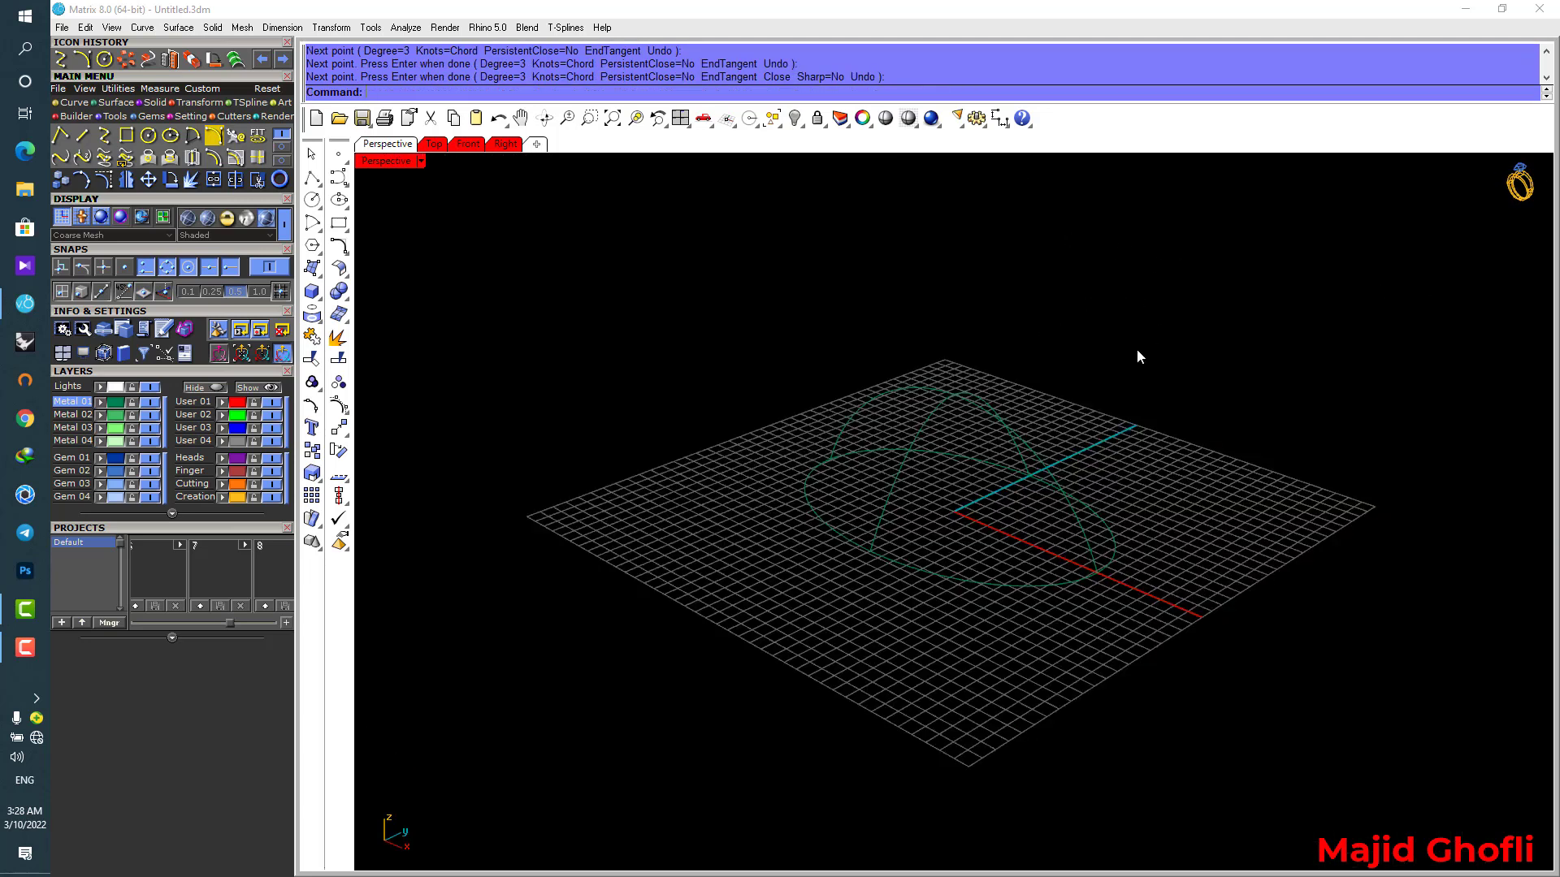
{"action": "right_click_drag", "start_coordinate": [1137, 348], "coordinate": [1071, 467]}
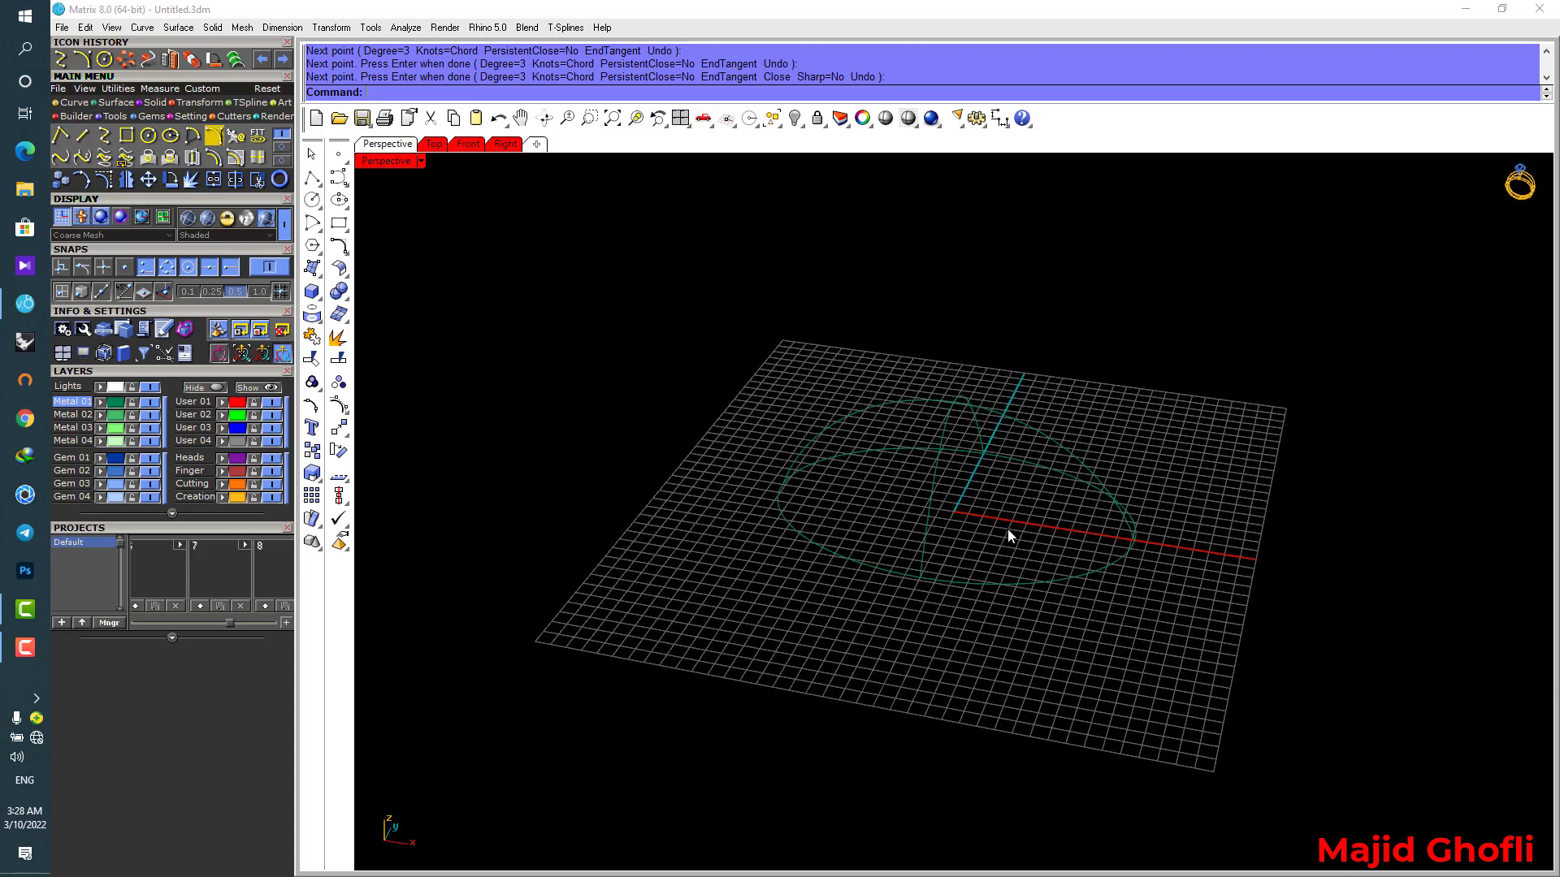
{"action": "right_click_drag", "start_coordinate": [1007, 529], "coordinate": [941, 403]}
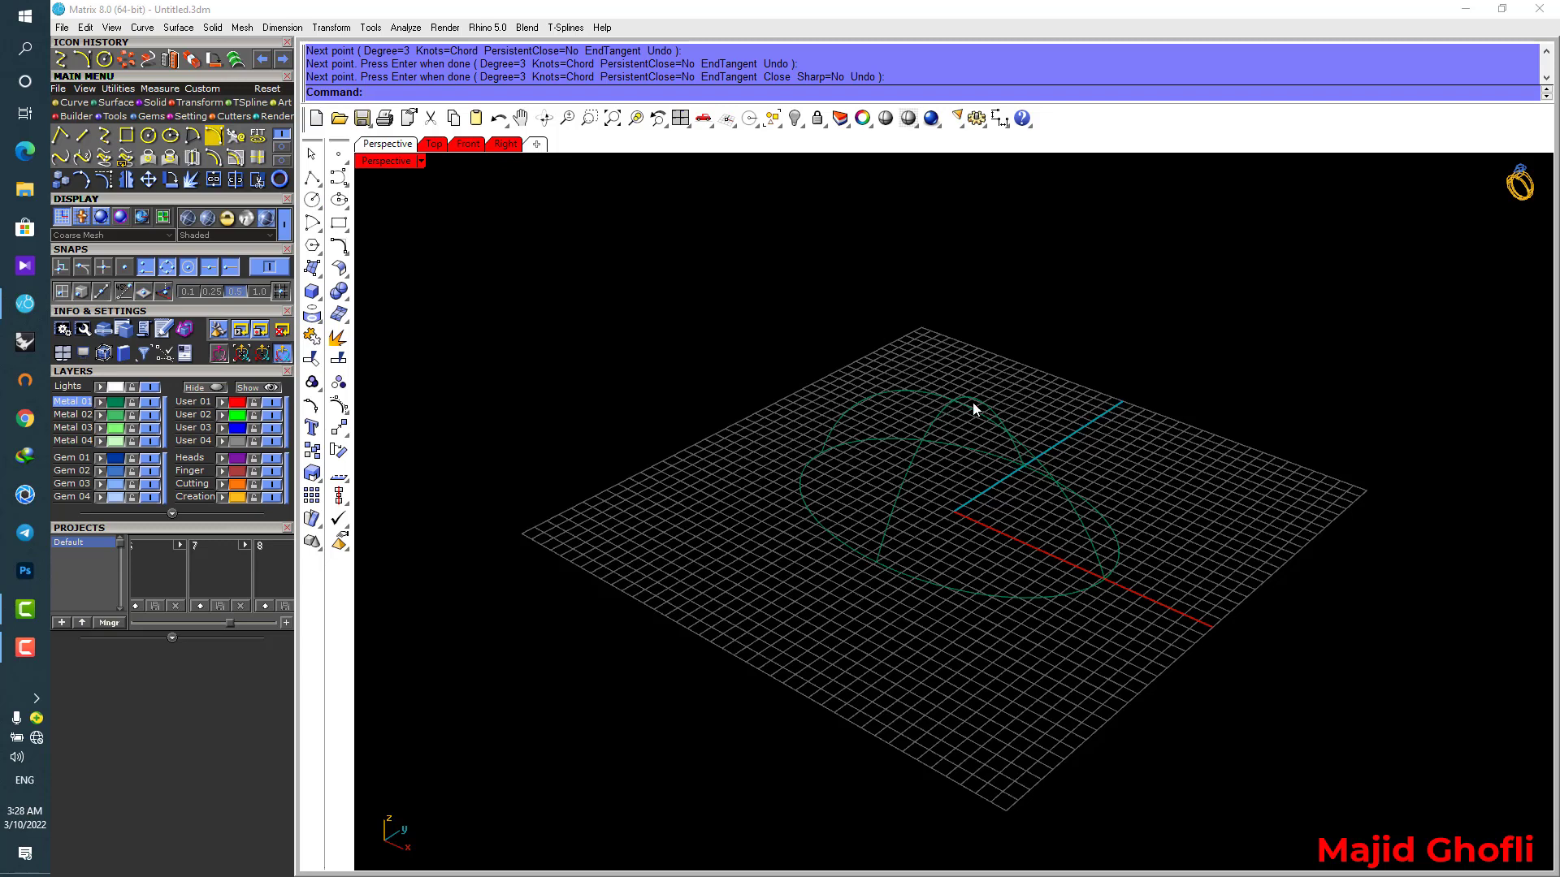
{"action": "left_click", "coordinate": [243, 182]}
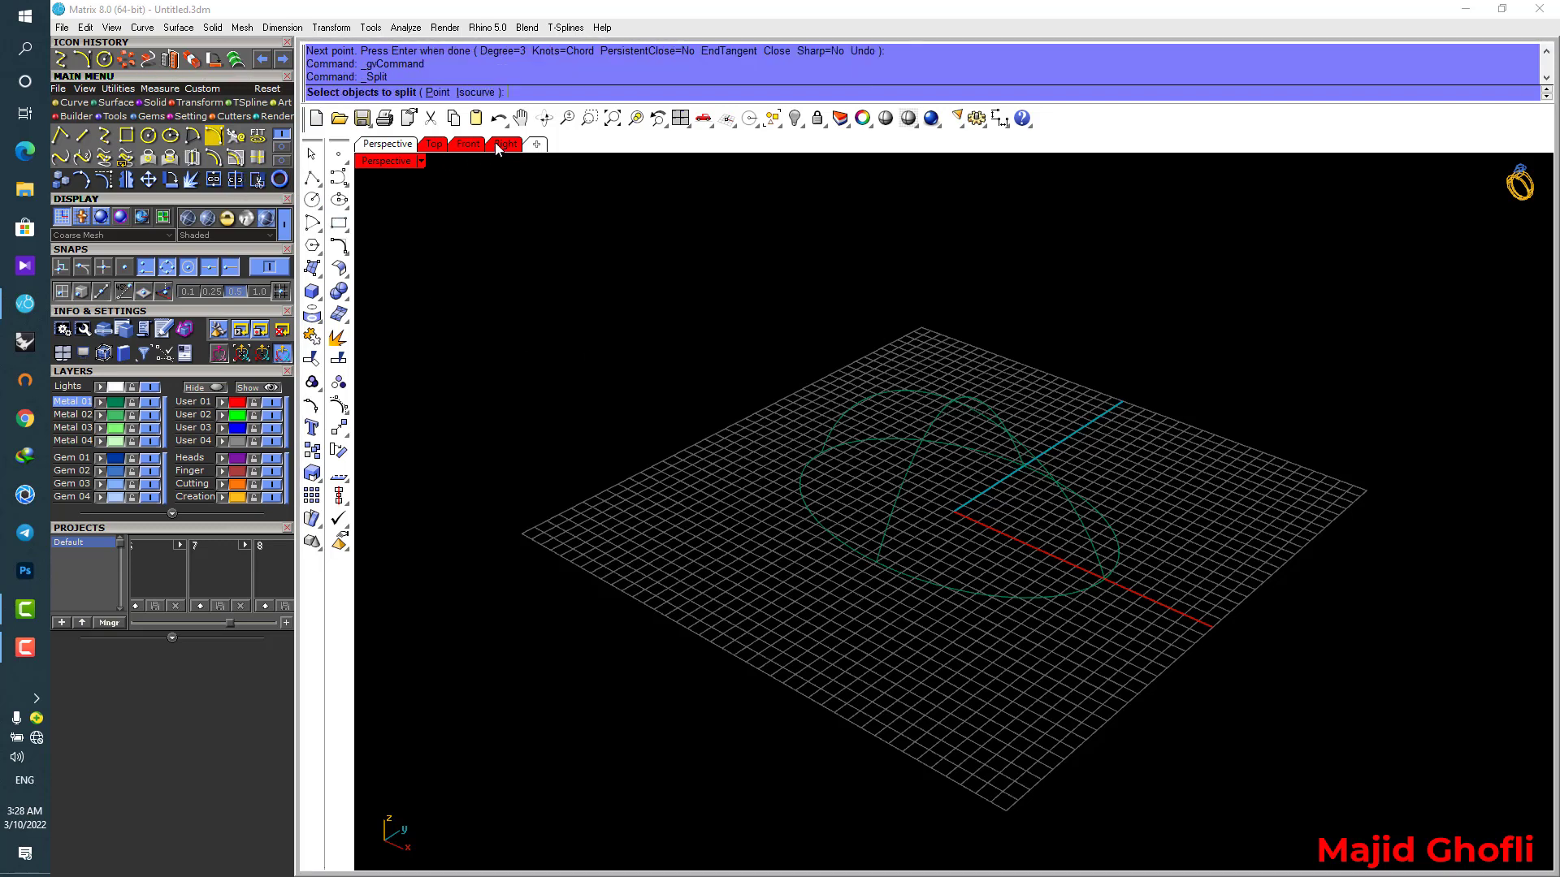
{"action": "left_click", "coordinate": [437, 92]}
{"action": "left_click", "coordinate": [969, 412]}
{"action": "scroll", "coordinate": [963, 390], "scroll_direction": "up", "scroll_amount": 2}
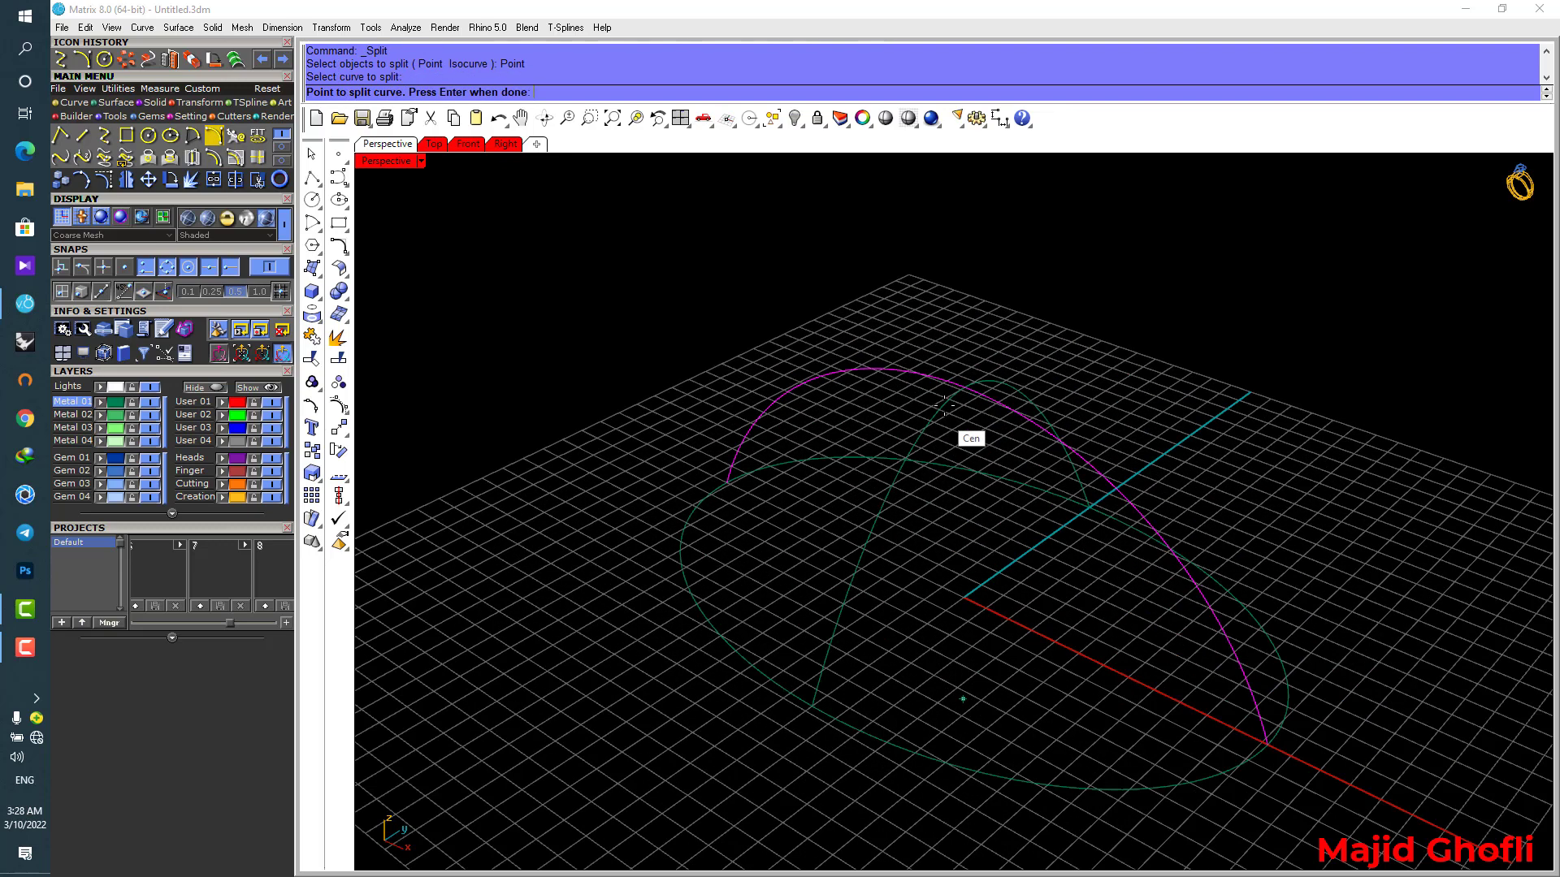
{"action": "left_click", "coordinate": [964, 388]}
{"action": "key", "text": "Return"}
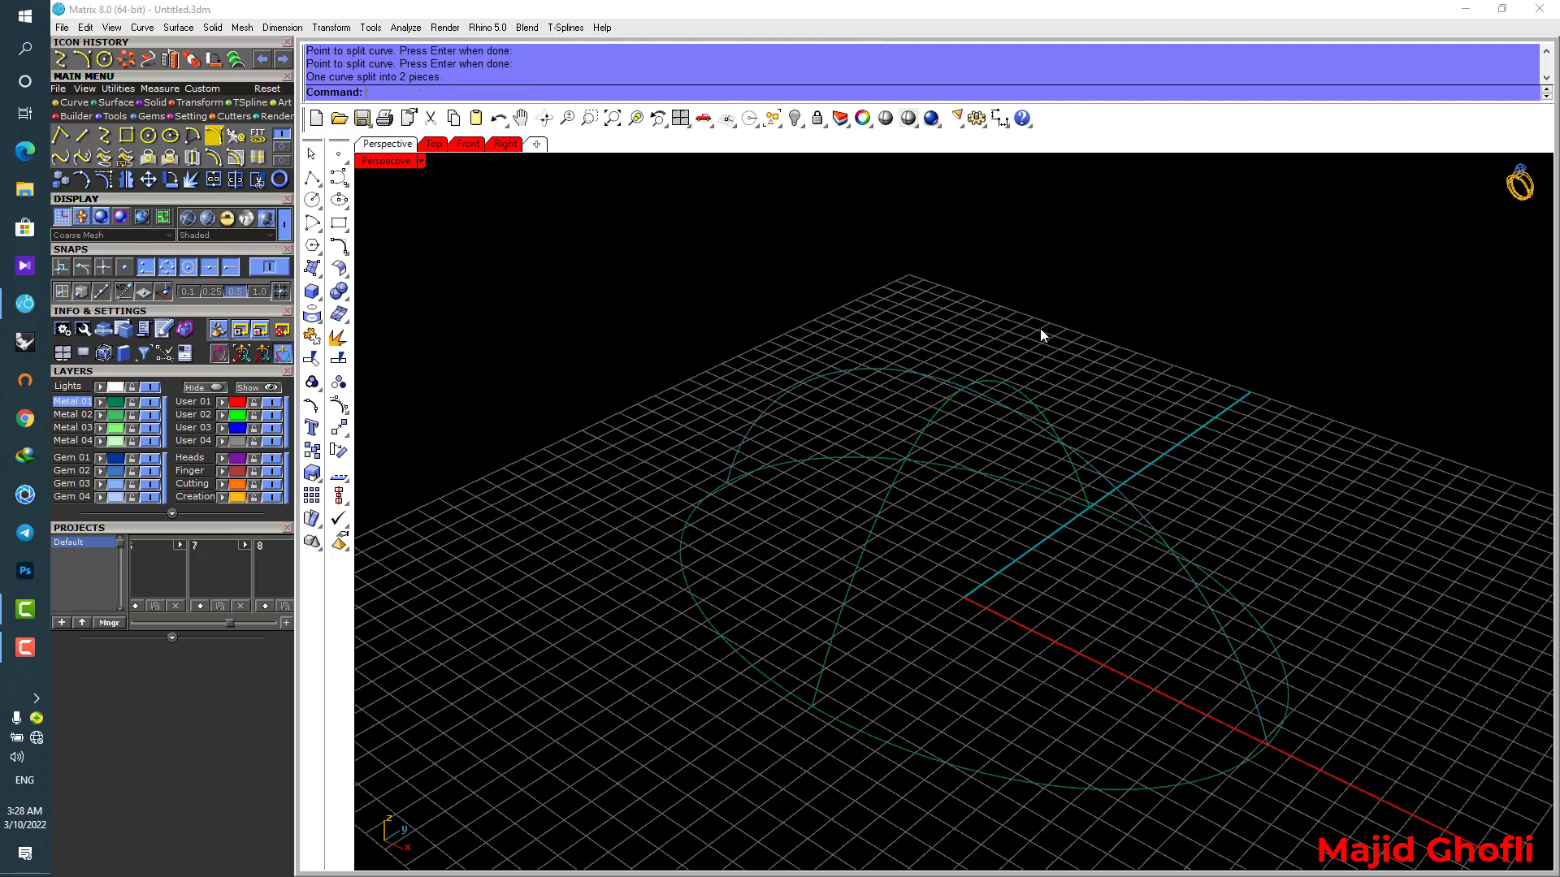
Split the short interpolated curve at its apex, where it meets the long arc.
{"action": "left_click", "coordinate": [991, 382]}
{"action": "key", "text": "Return"}
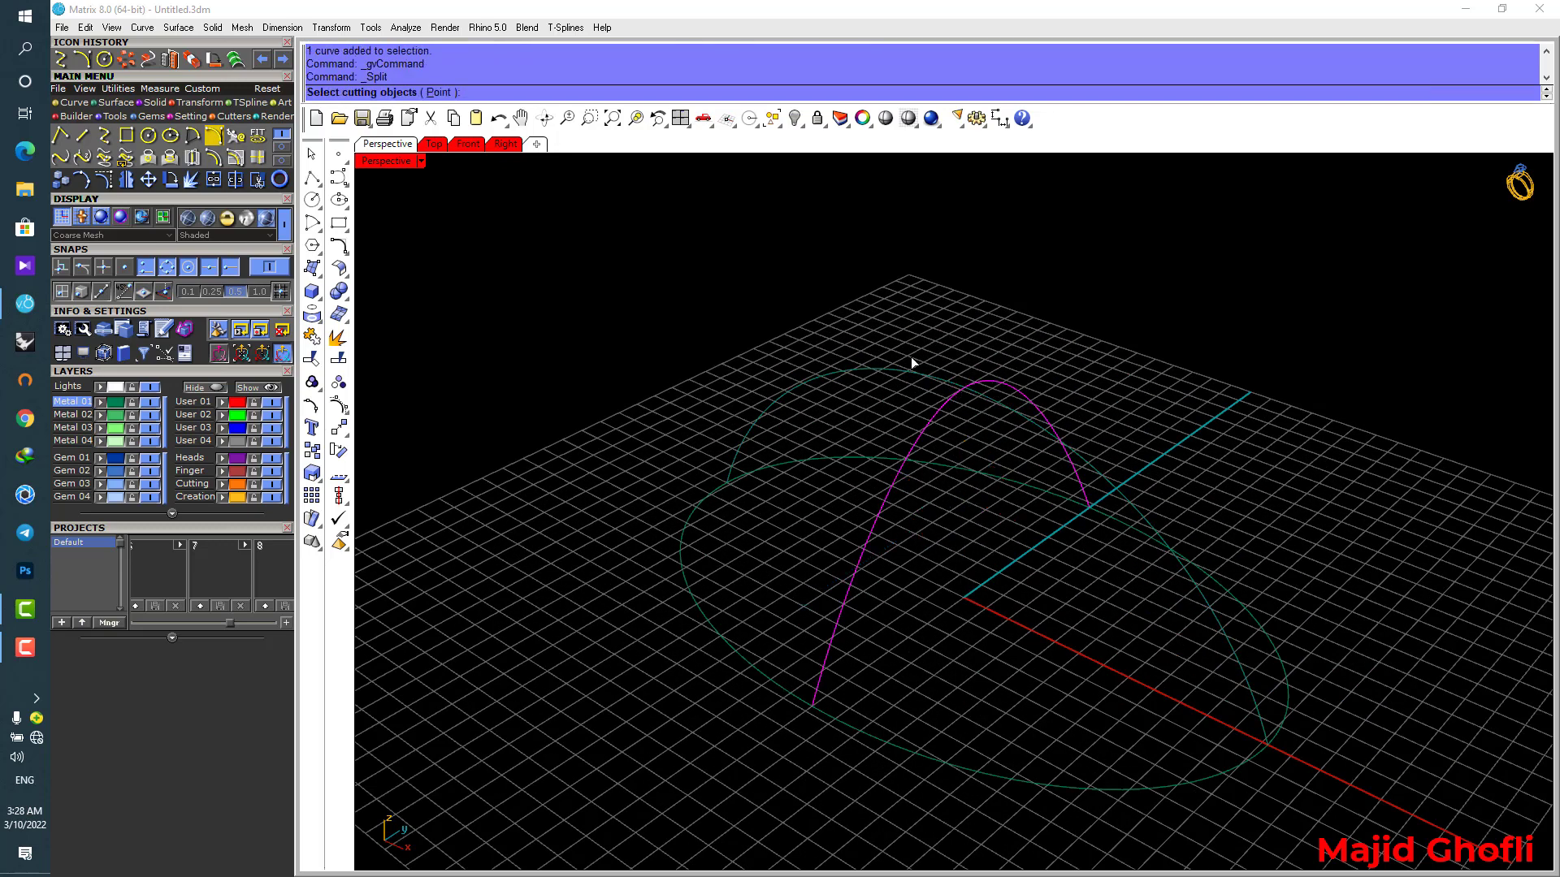
{"action": "left_click", "coordinate": [438, 93]}
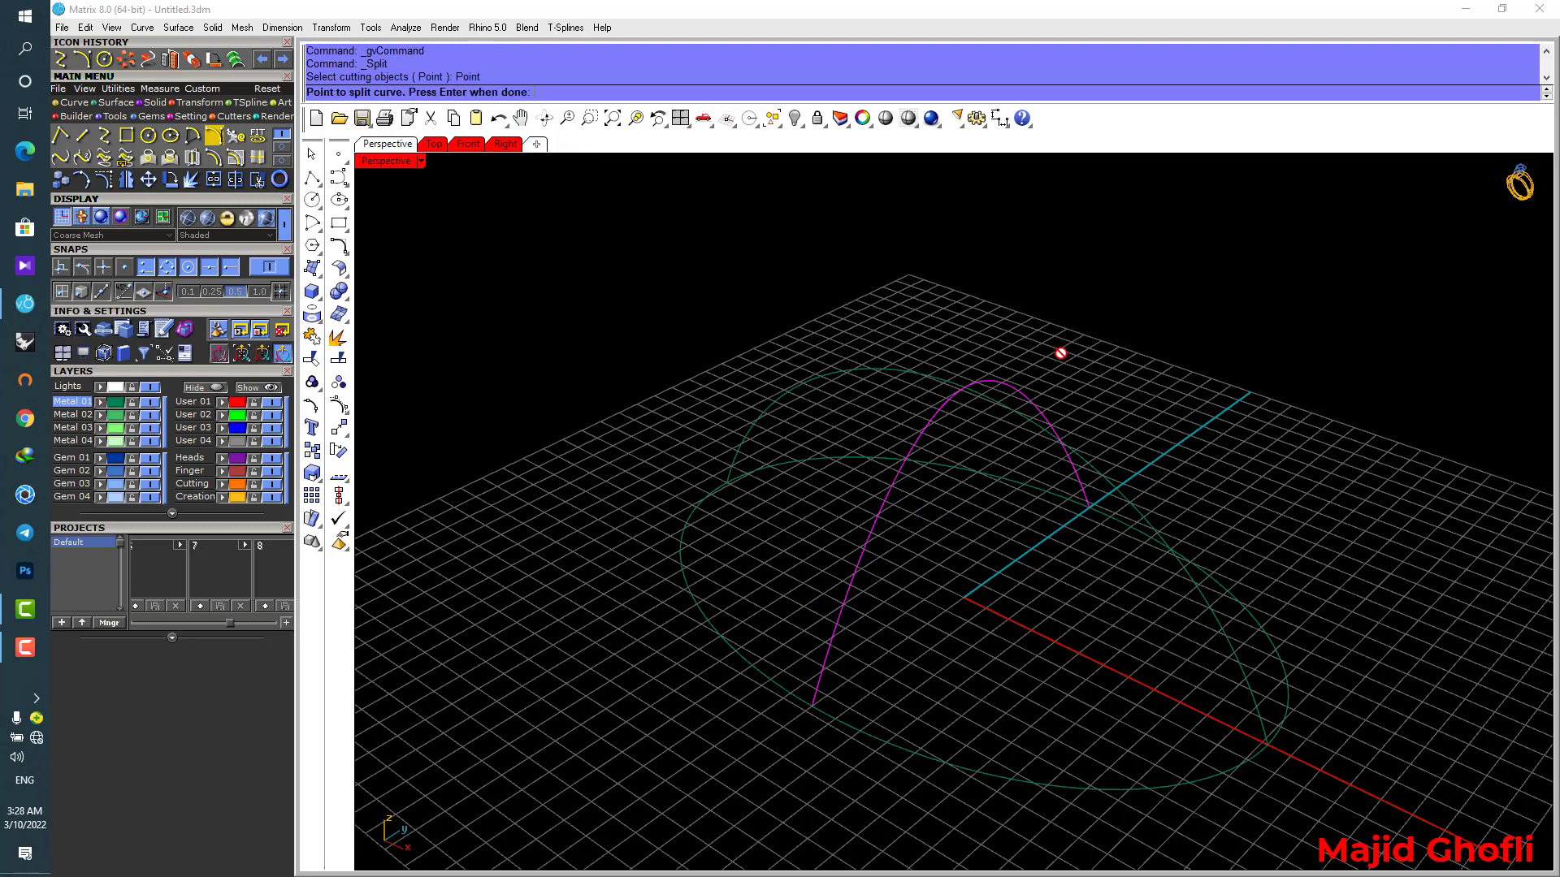
{"action": "left_click", "coordinate": [964, 388]}
{"action": "key", "text": "Return"}
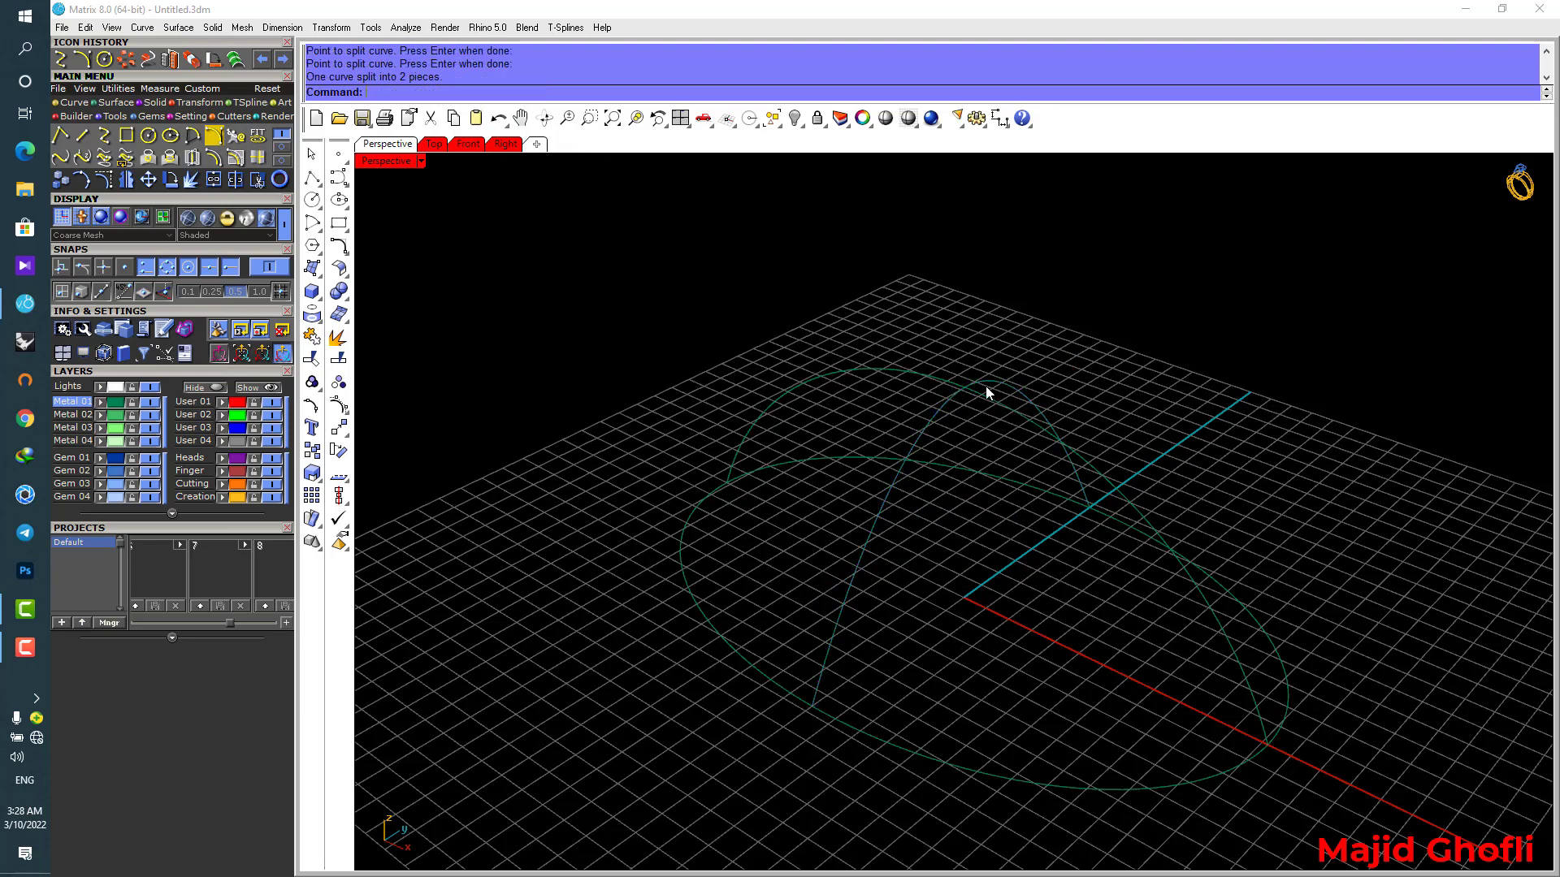
Create a Curve Network surface from the four half curves and the ellipse, with 0.01 tolerances and Position edge matching.
{"action": "left_click", "coordinate": [986, 387]}
{"action": "left_click", "coordinate": [944, 393]}
{"action": "left_click", "coordinate": [943, 395]}
{"action": "left_click", "coordinate": [946, 401]}
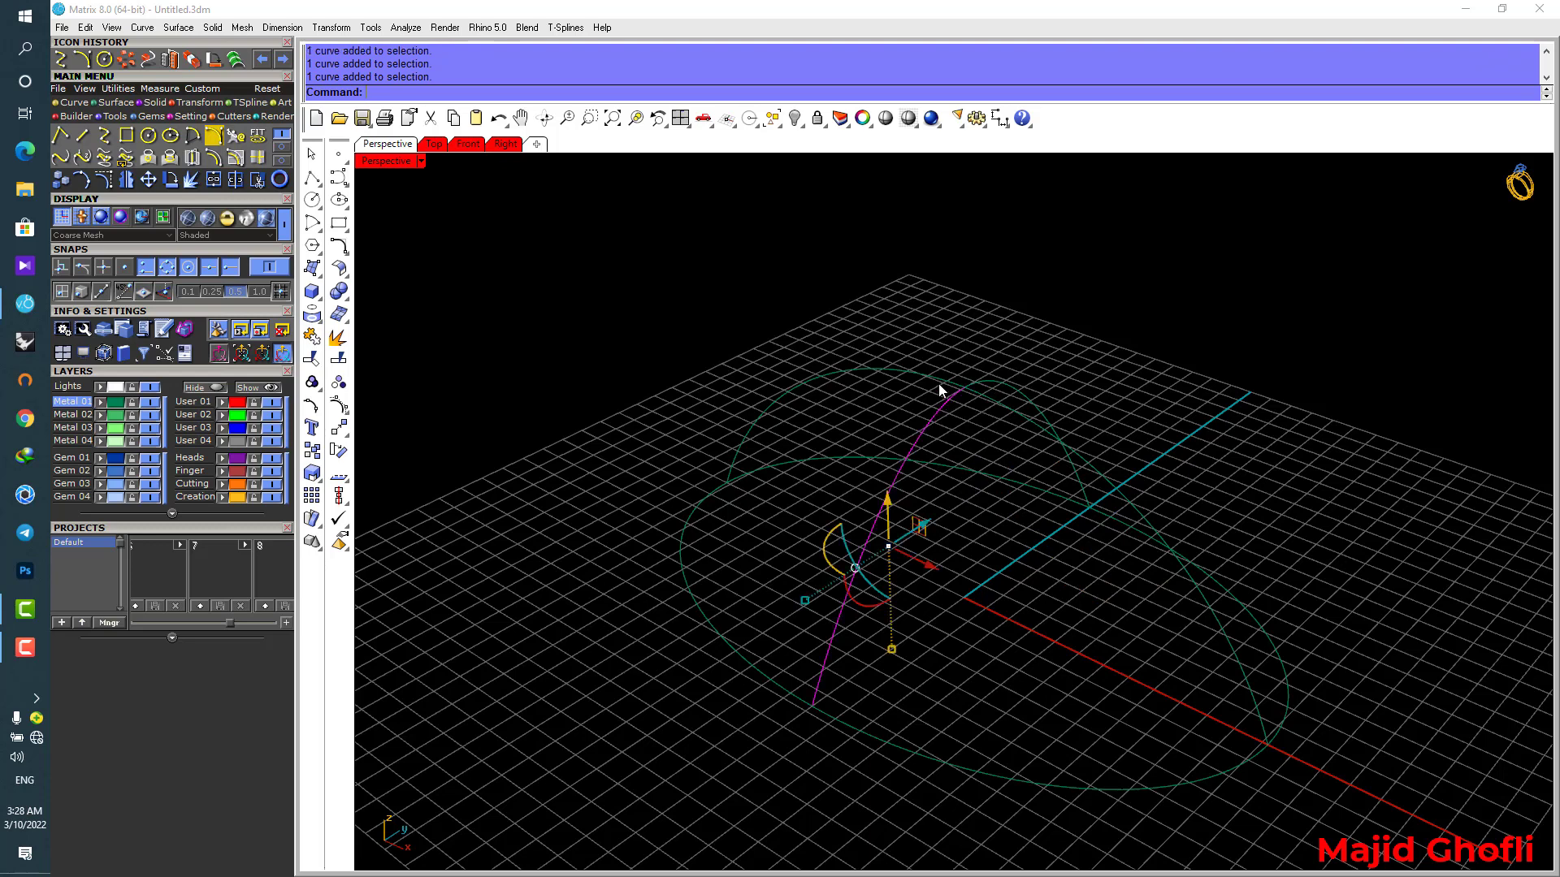
{"action": "left_click", "coordinate": [938, 381]}
{"action": "left_click_drag", "start_coordinate": [1075, 305], "coordinate": [958, 414]}
{"action": "right_click_drag", "start_coordinate": [989, 459], "coordinate": [1043, 460]}
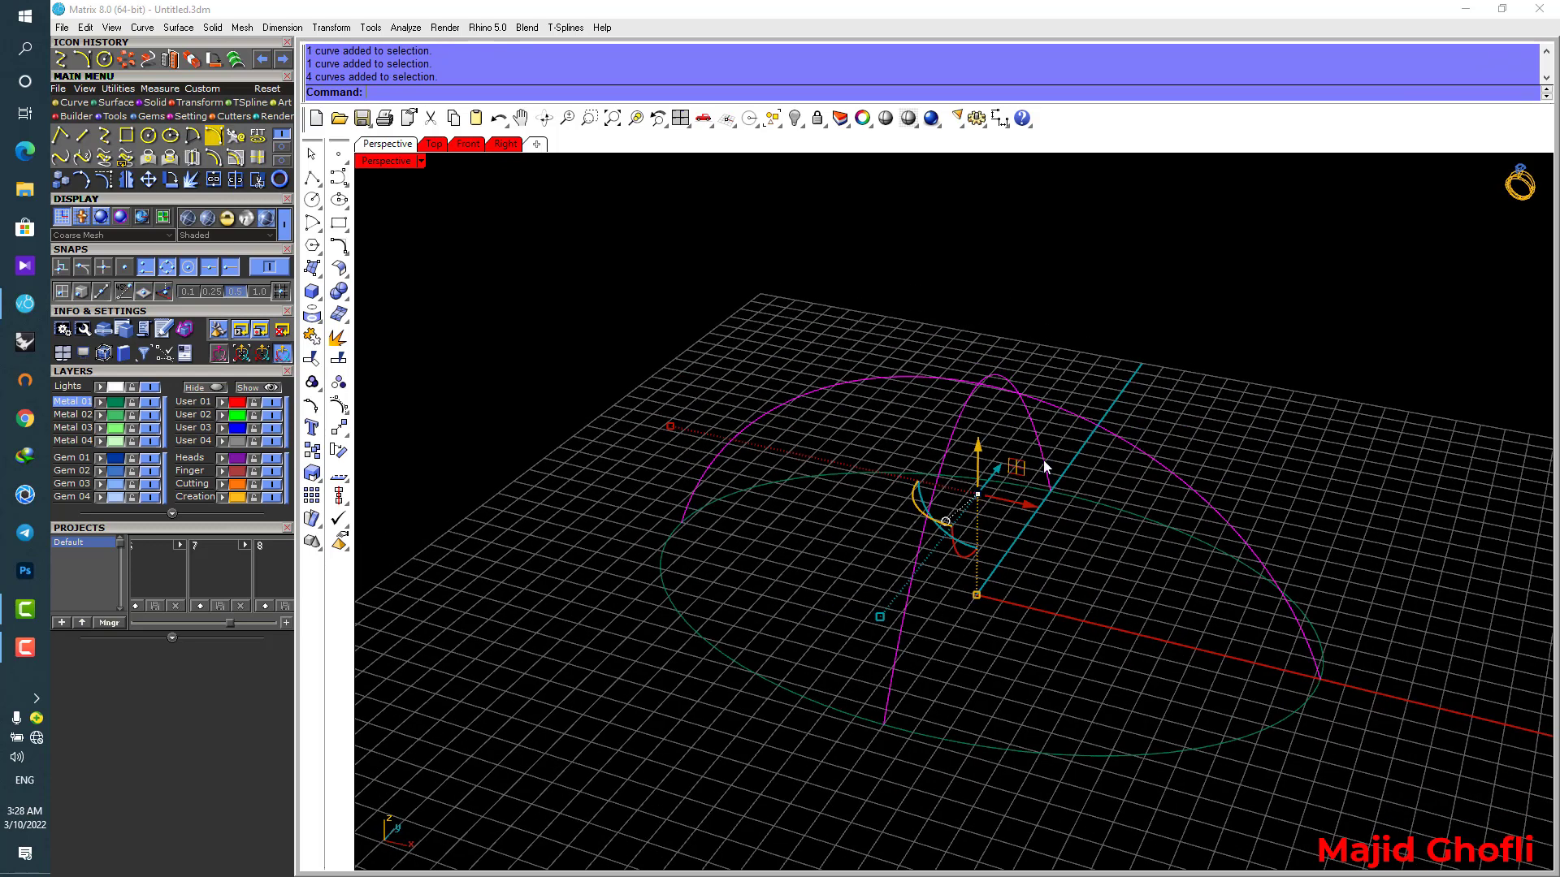
{"action": "left_click", "coordinate": [1111, 507]}
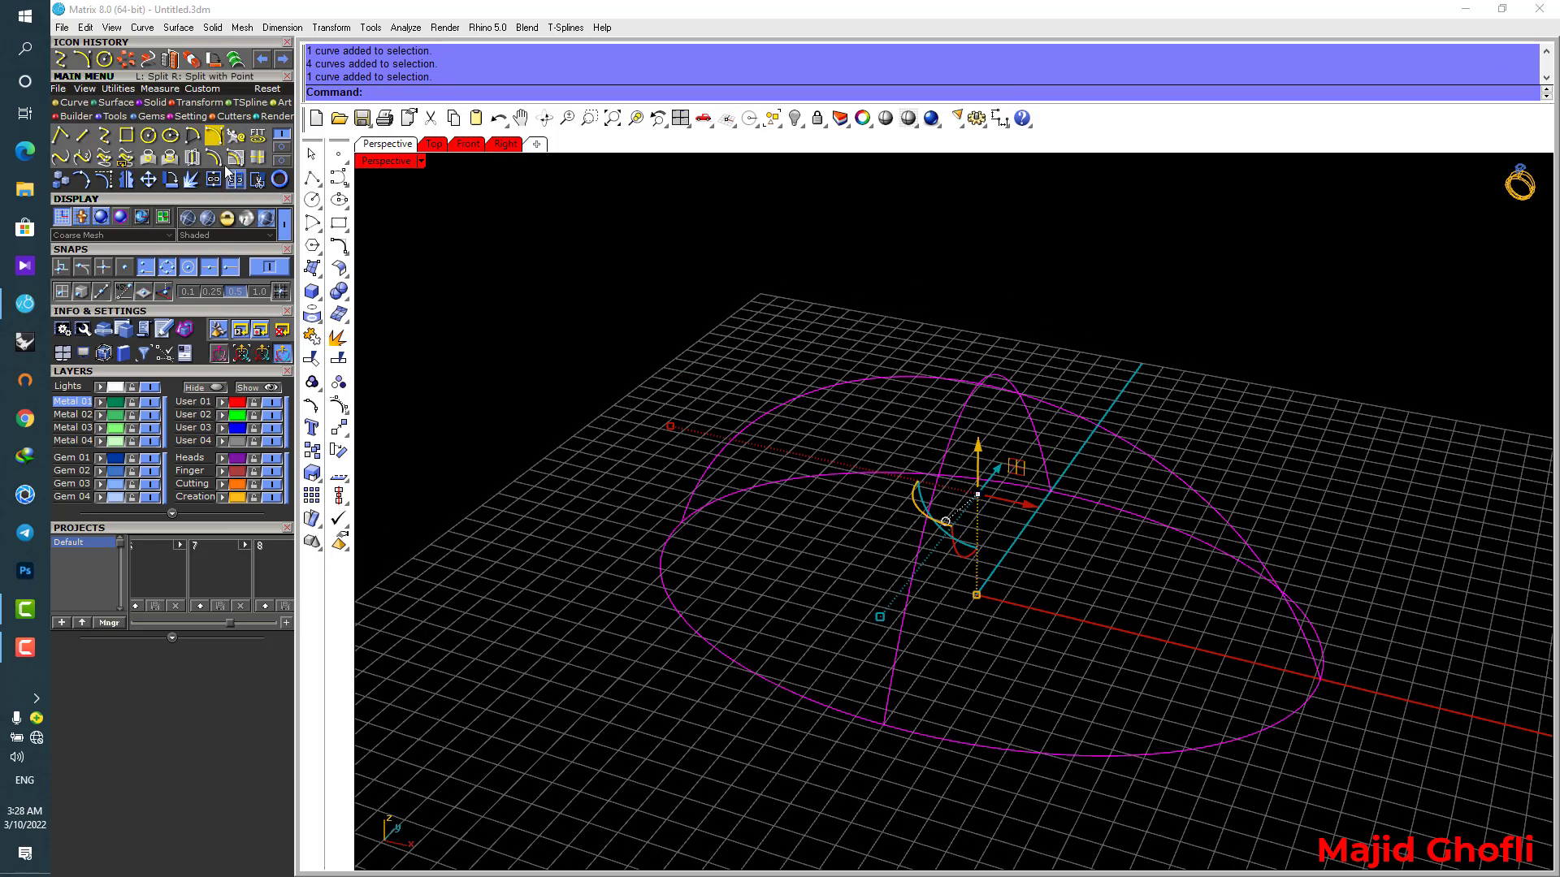
{"action": "left_click", "coordinate": [126, 104]}
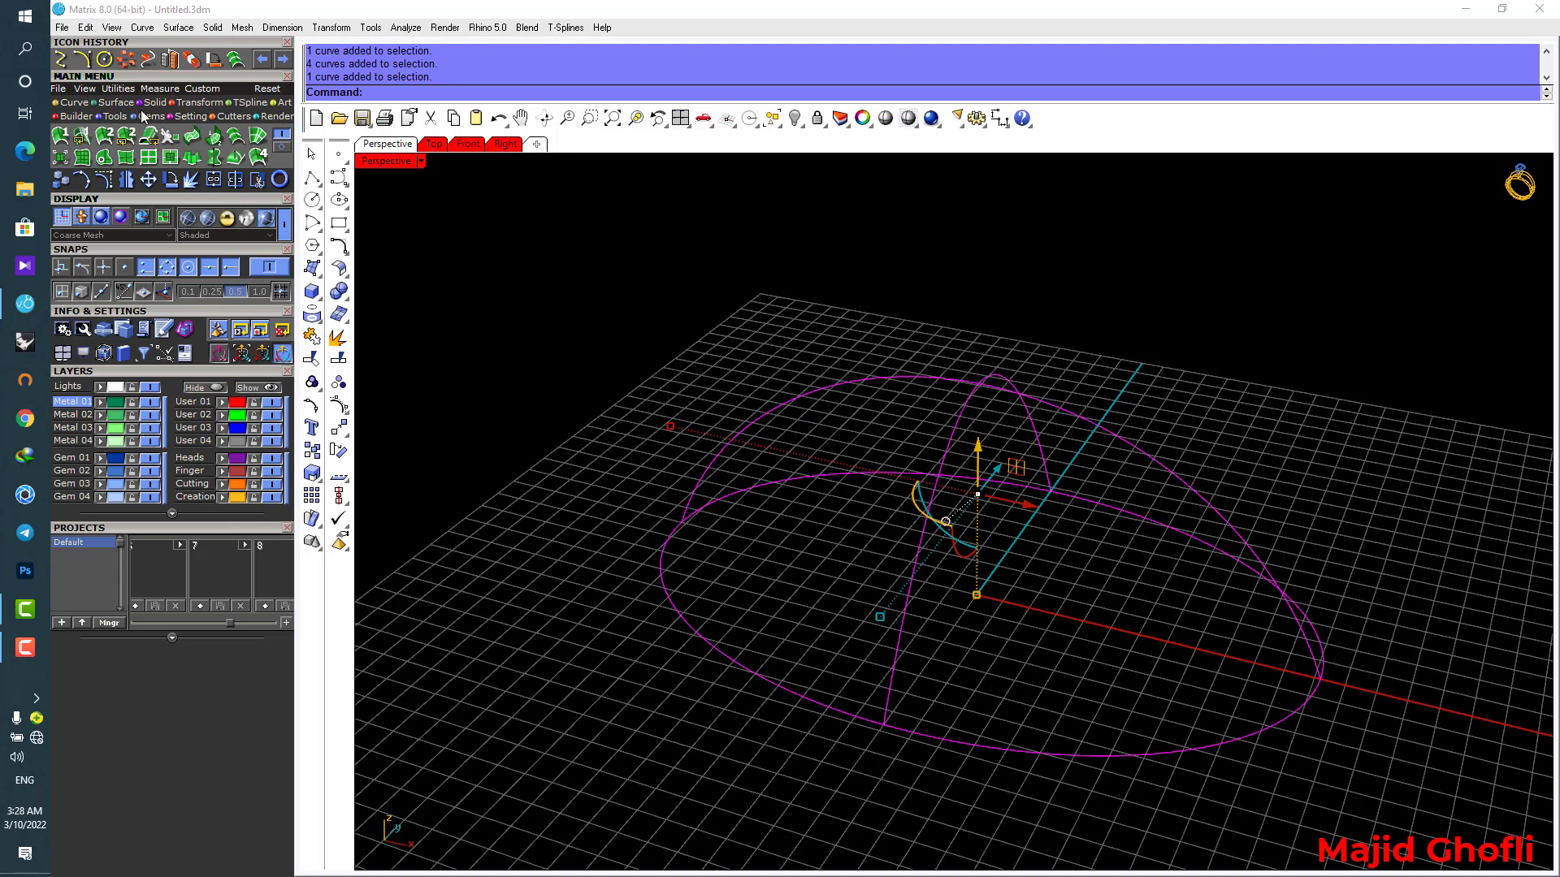
{"action": "left_click", "coordinate": [258, 140]}
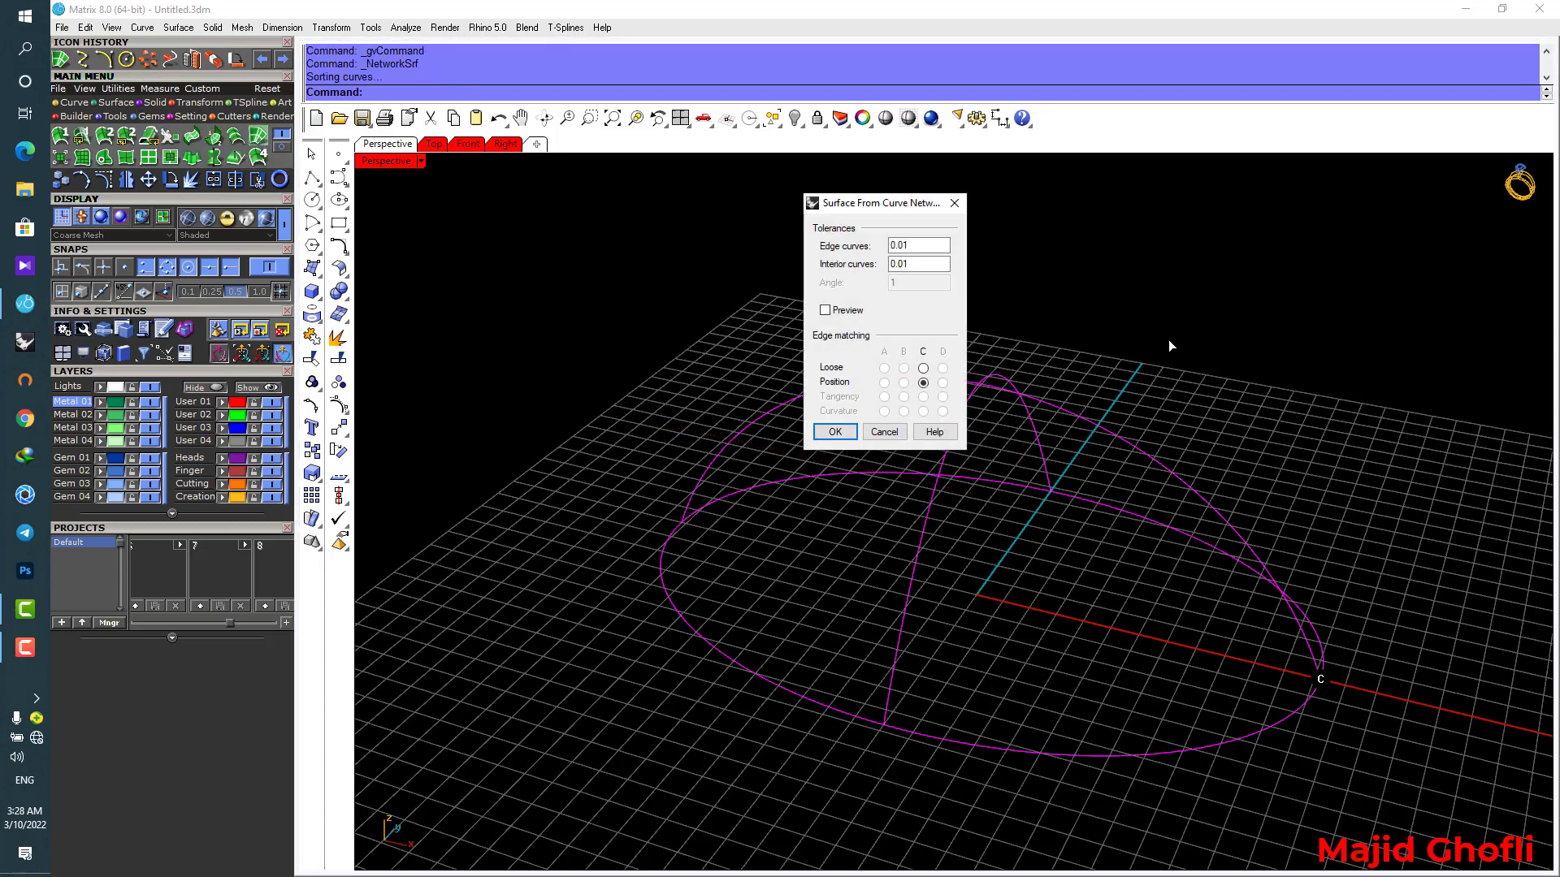
{"action": "key", "text": "Return"}
Turn on control points for the long arc's half on the positive X side and raise its middle point.
{"action": "right_click_drag", "start_coordinate": [1168, 340], "coordinate": [1112, 413]}
{"action": "left_click", "coordinate": [1113, 413]}
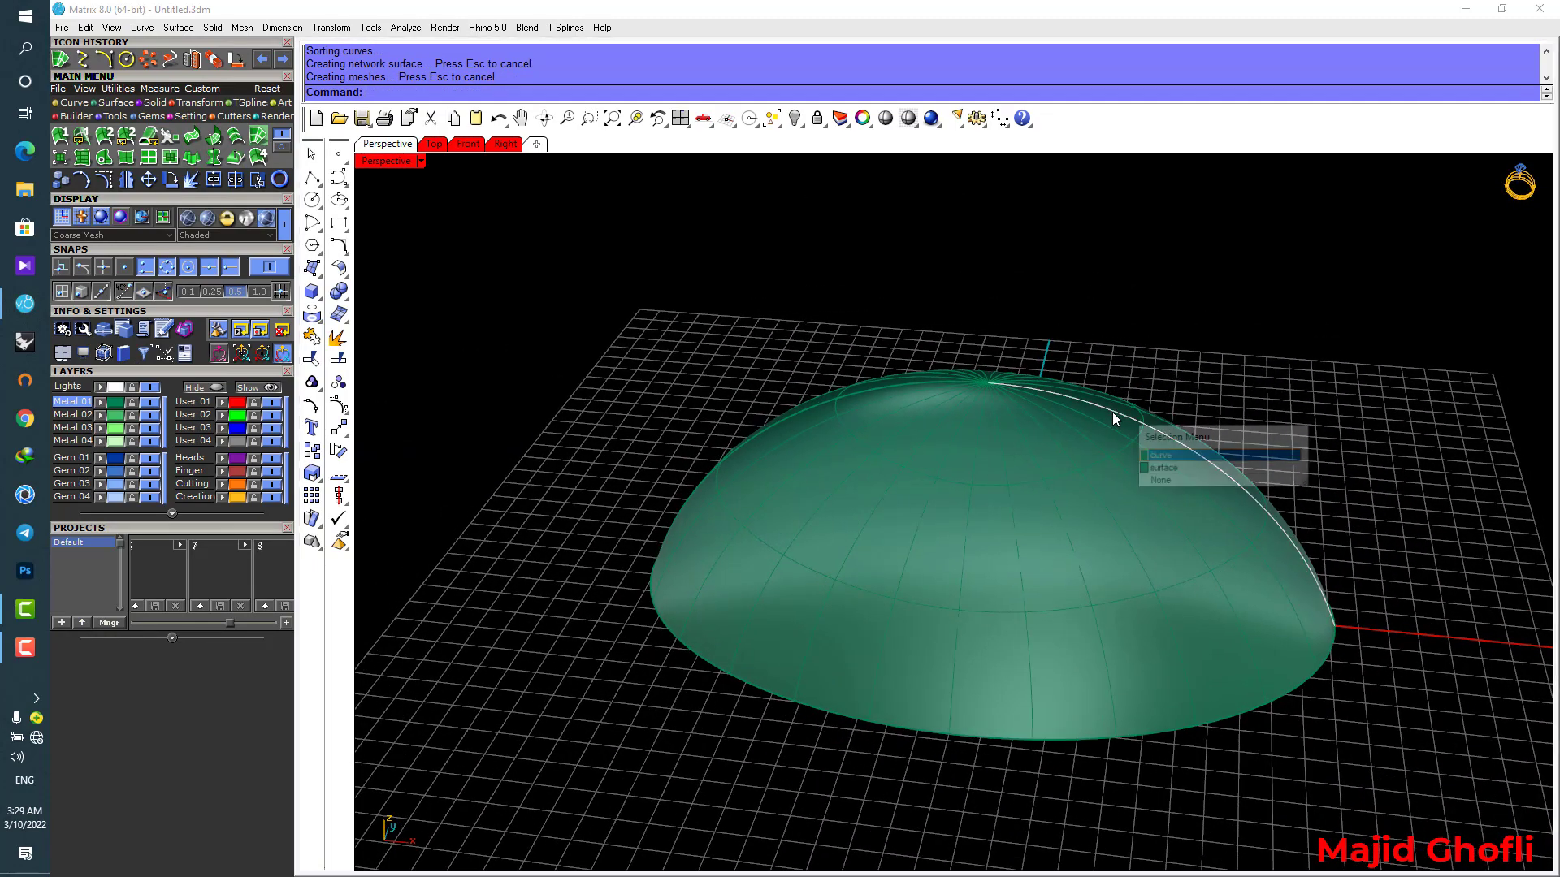
{"action": "key", "text": "Return"}
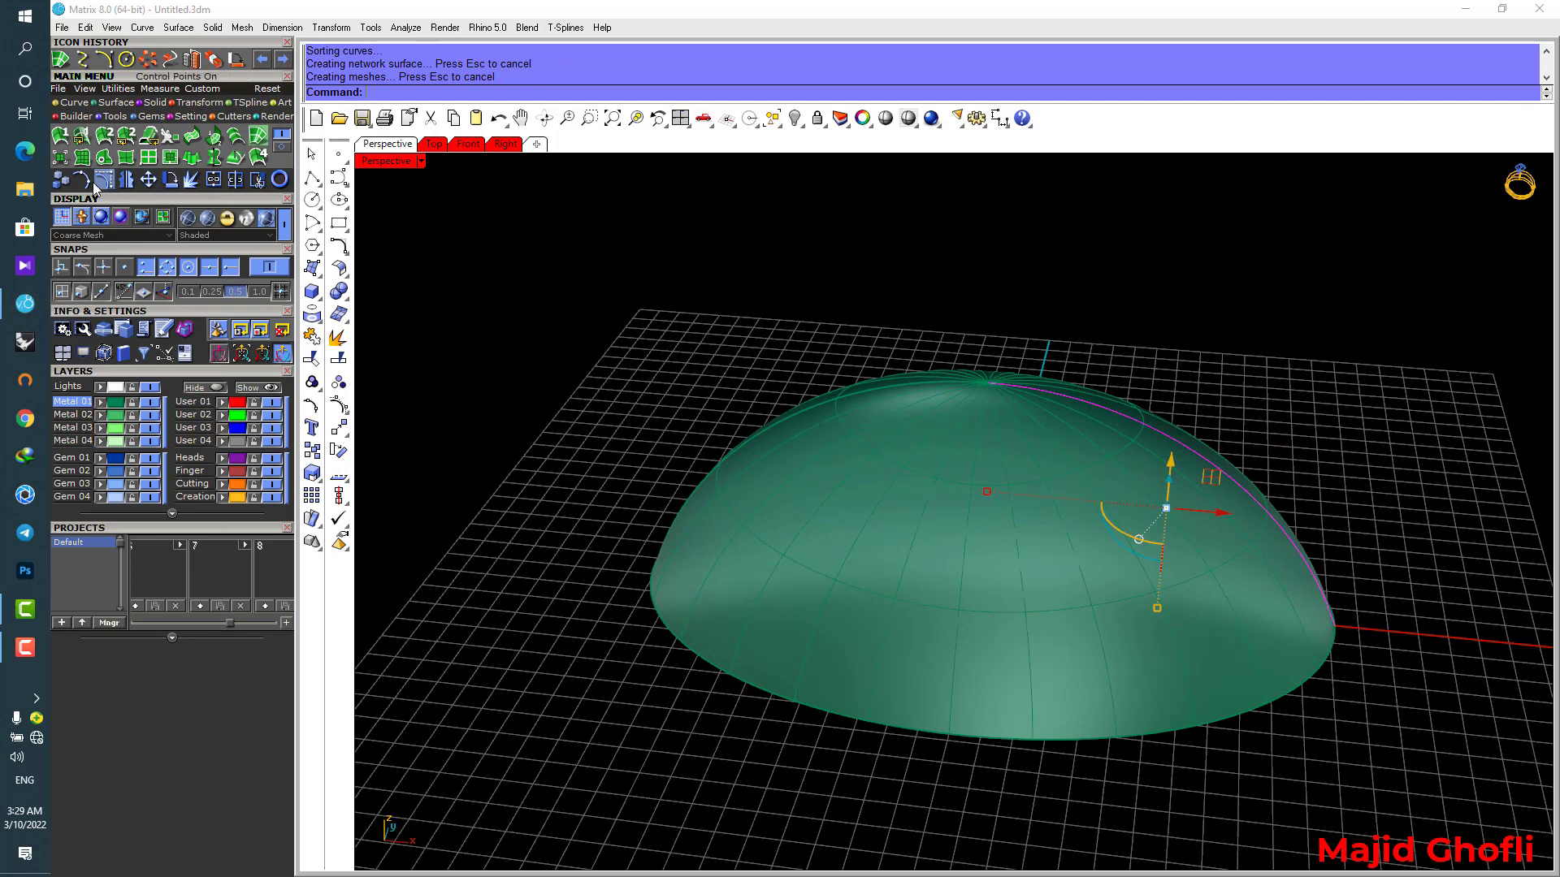
{"action": "left_click", "coordinate": [105, 180]}
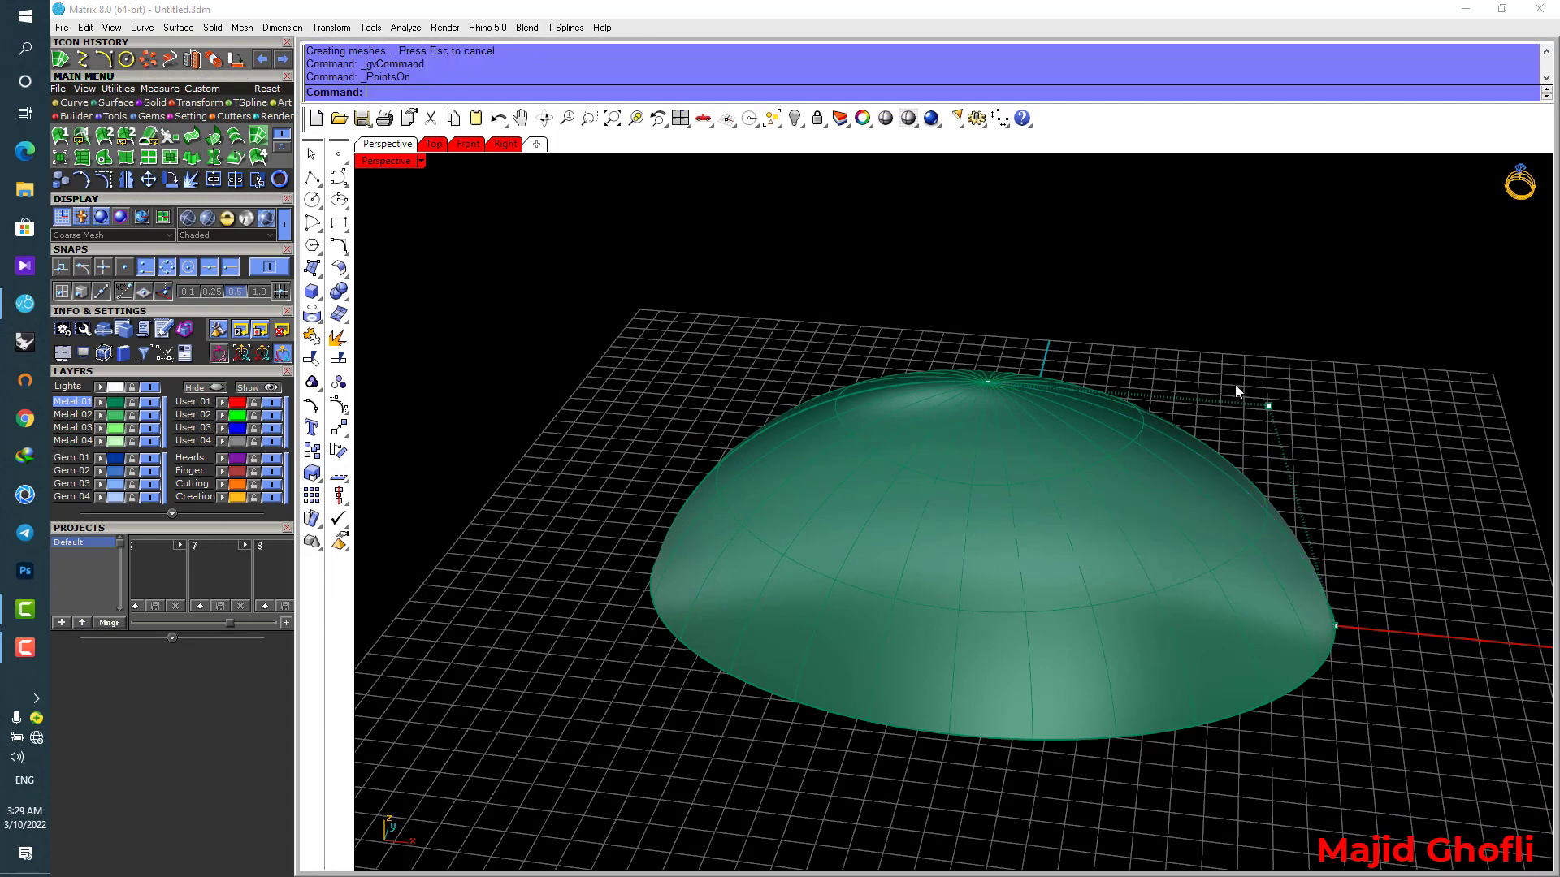
{"action": "left_click", "coordinate": [1269, 407]}
{"action": "left_click_drag", "start_coordinate": [1276, 362], "coordinate": [1295, 230]}
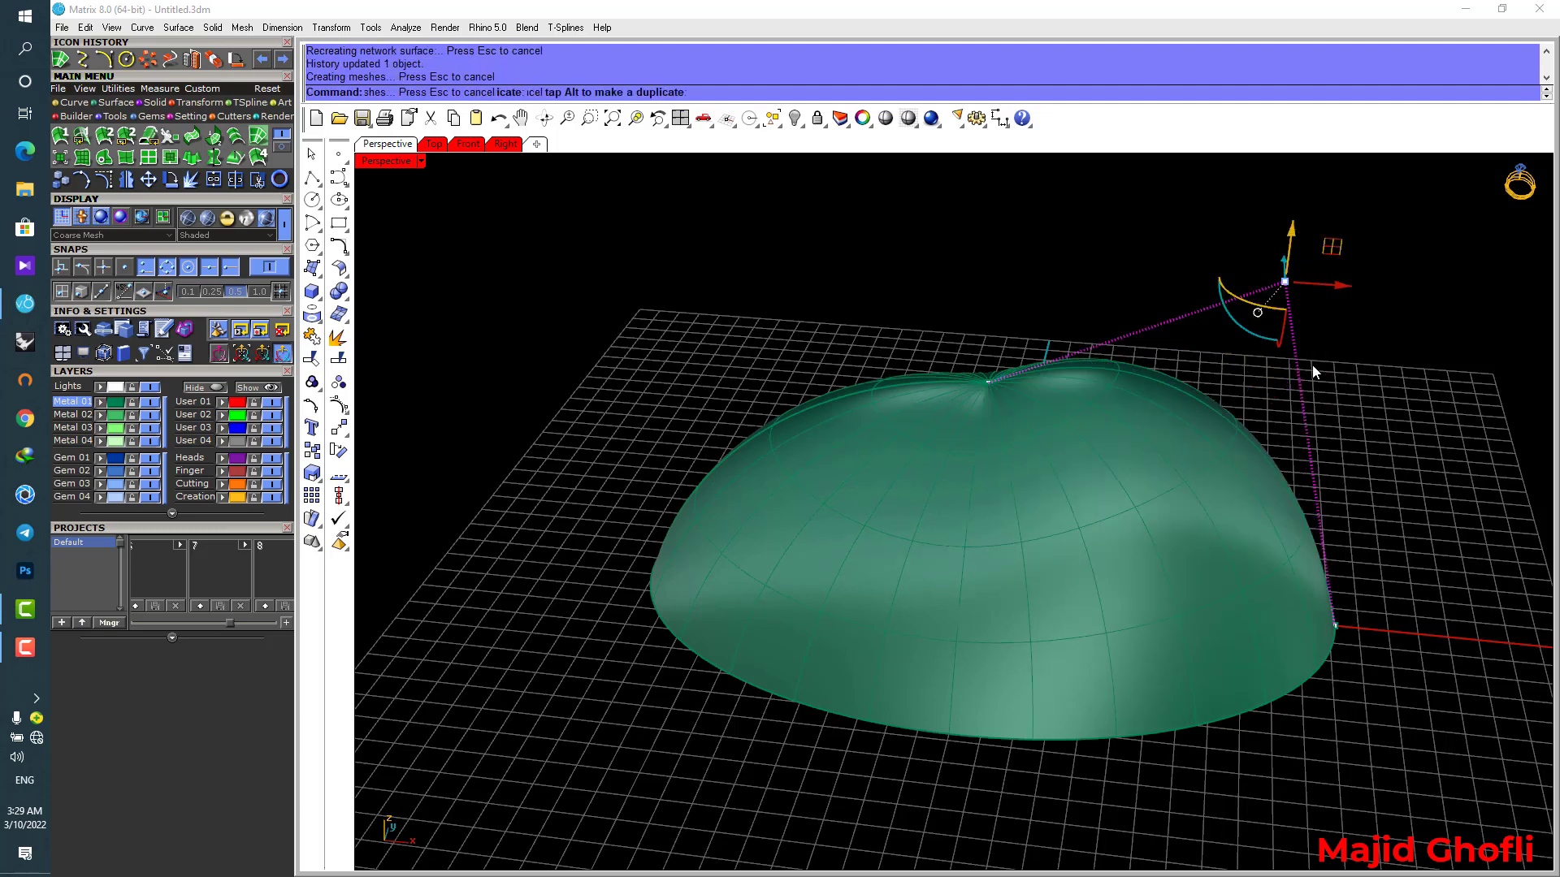
Move the curve half's middle control point outward along positive X and raise its end point above the dome's apex.
{"action": "left_click_drag", "start_coordinate": [1349, 287], "coordinate": [1470, 318]}
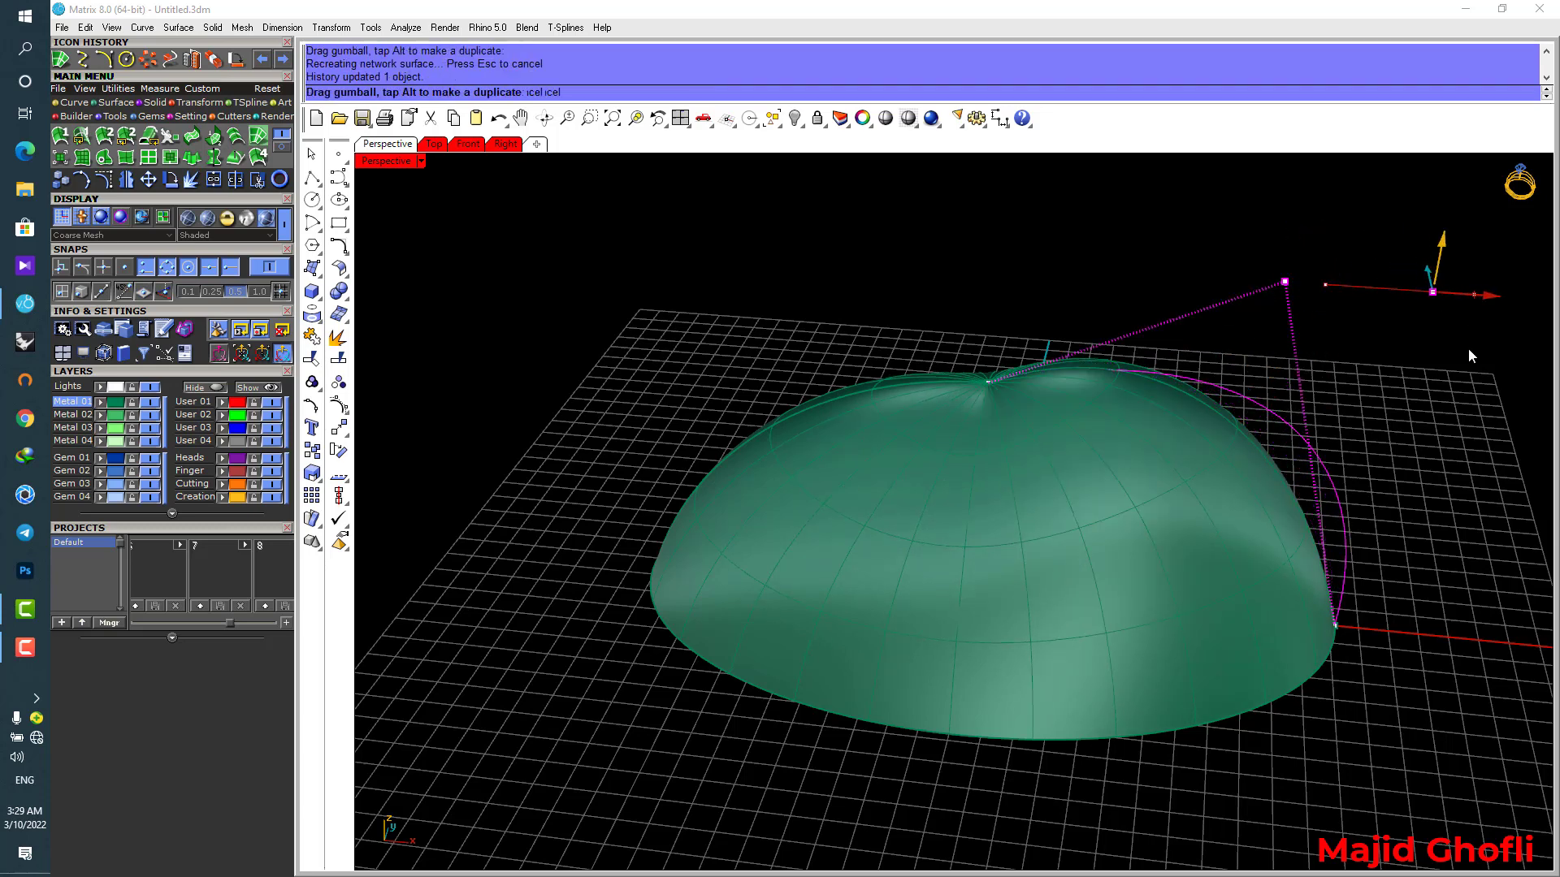
{"action": "left_click_drag", "start_coordinate": [959, 332], "coordinate": [1013, 344]}
{"action": "left_click", "coordinate": [944, 271]}
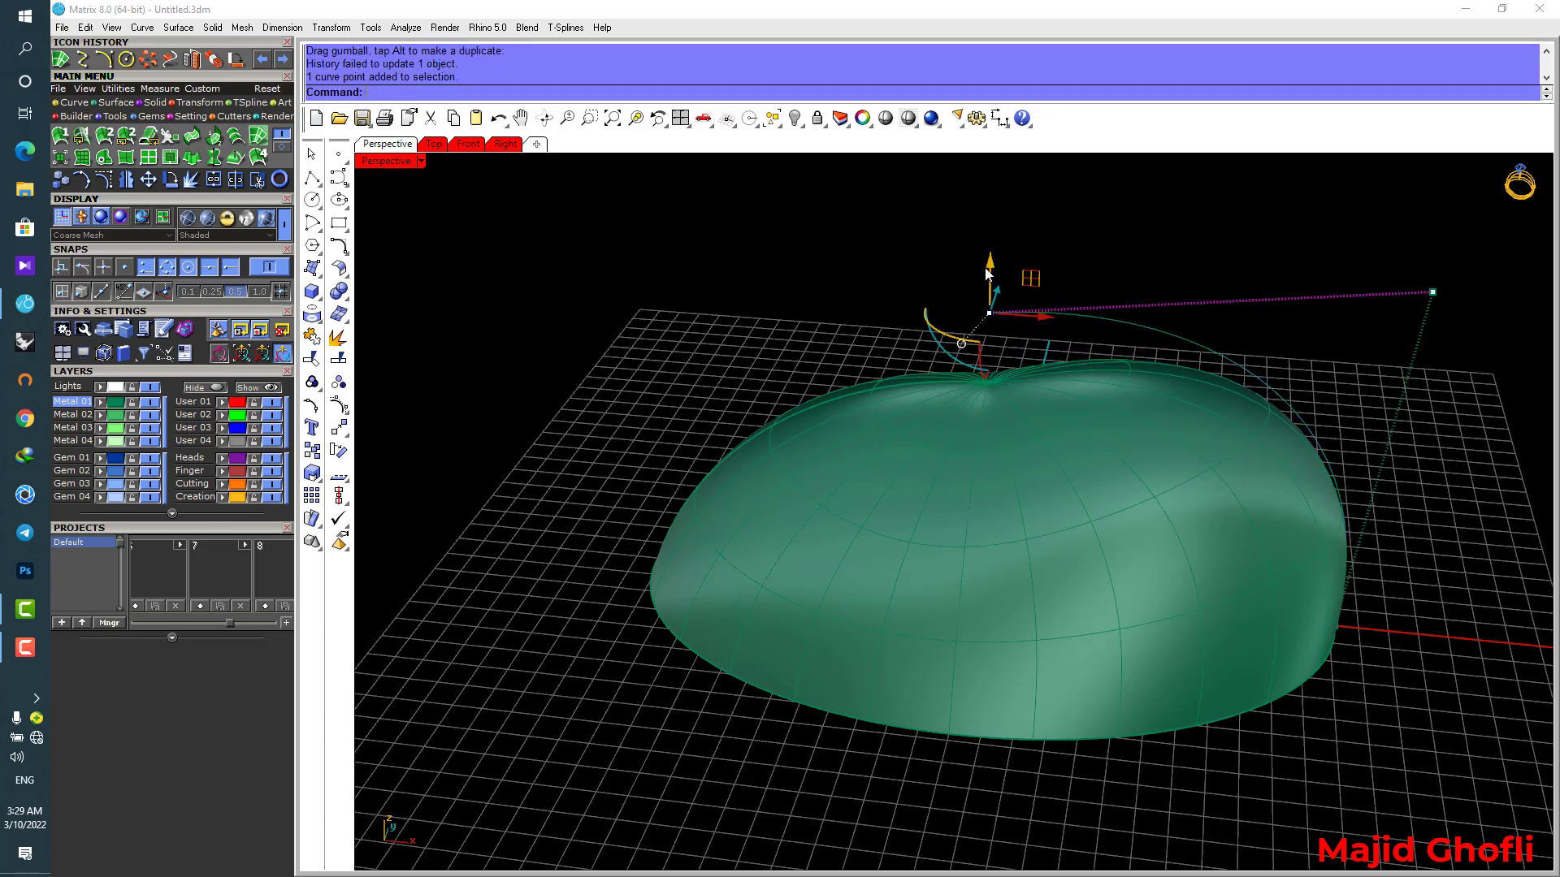
{"action": "left_click_drag", "start_coordinate": [994, 268], "coordinate": [992, 235]}
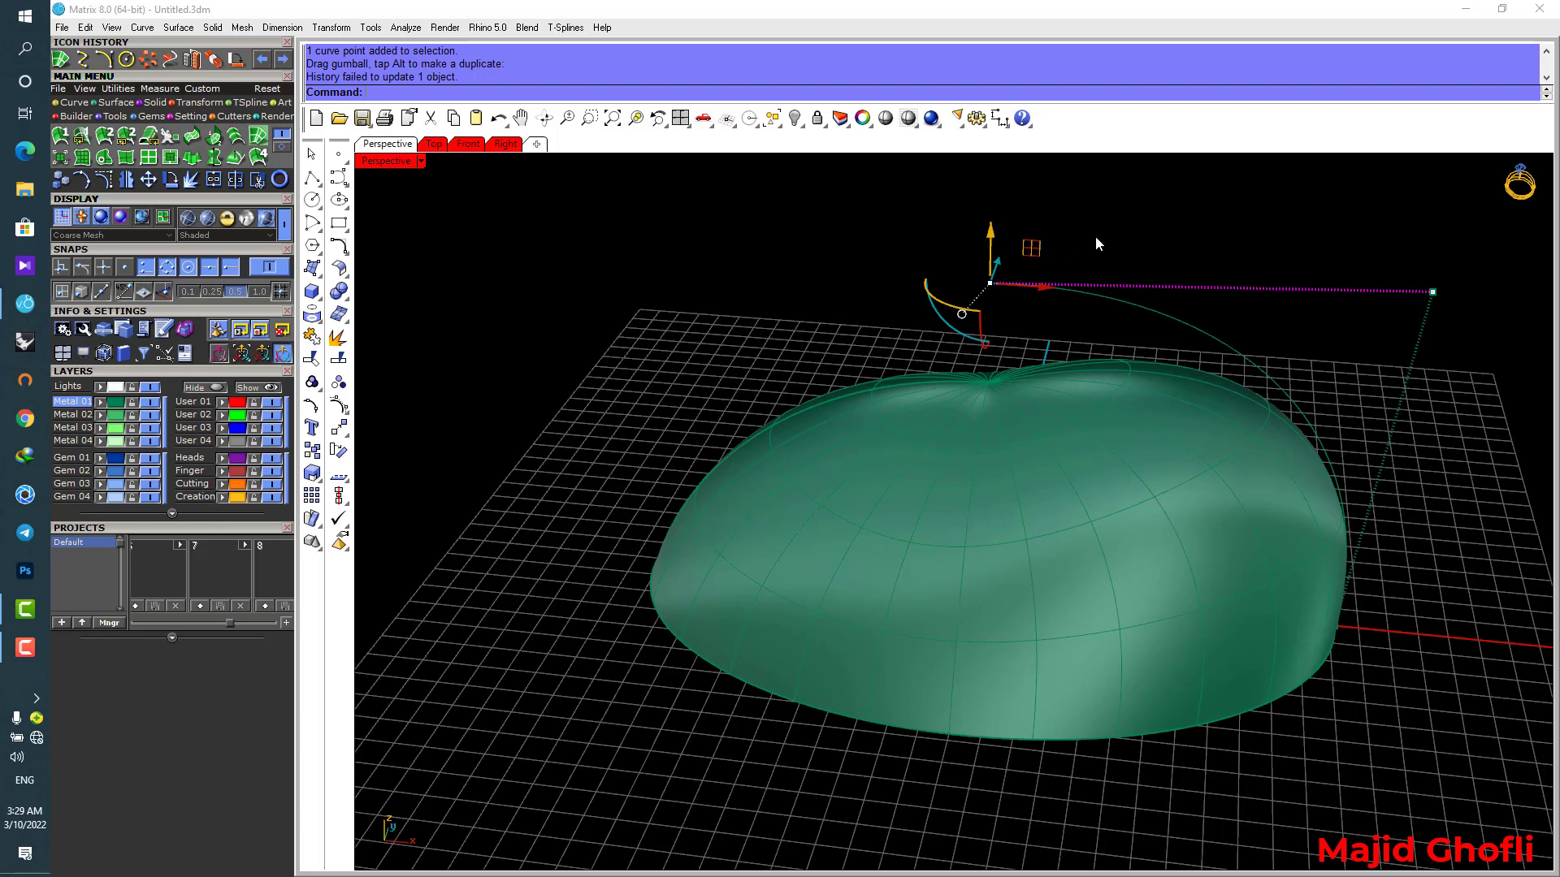
Delete the network surface and all its source curves, and restore the four-viewport layout.
{"action": "left_click_drag", "start_coordinate": [1466, 218], "coordinate": [573, 689]}
{"action": "key", "text": "Delete"}
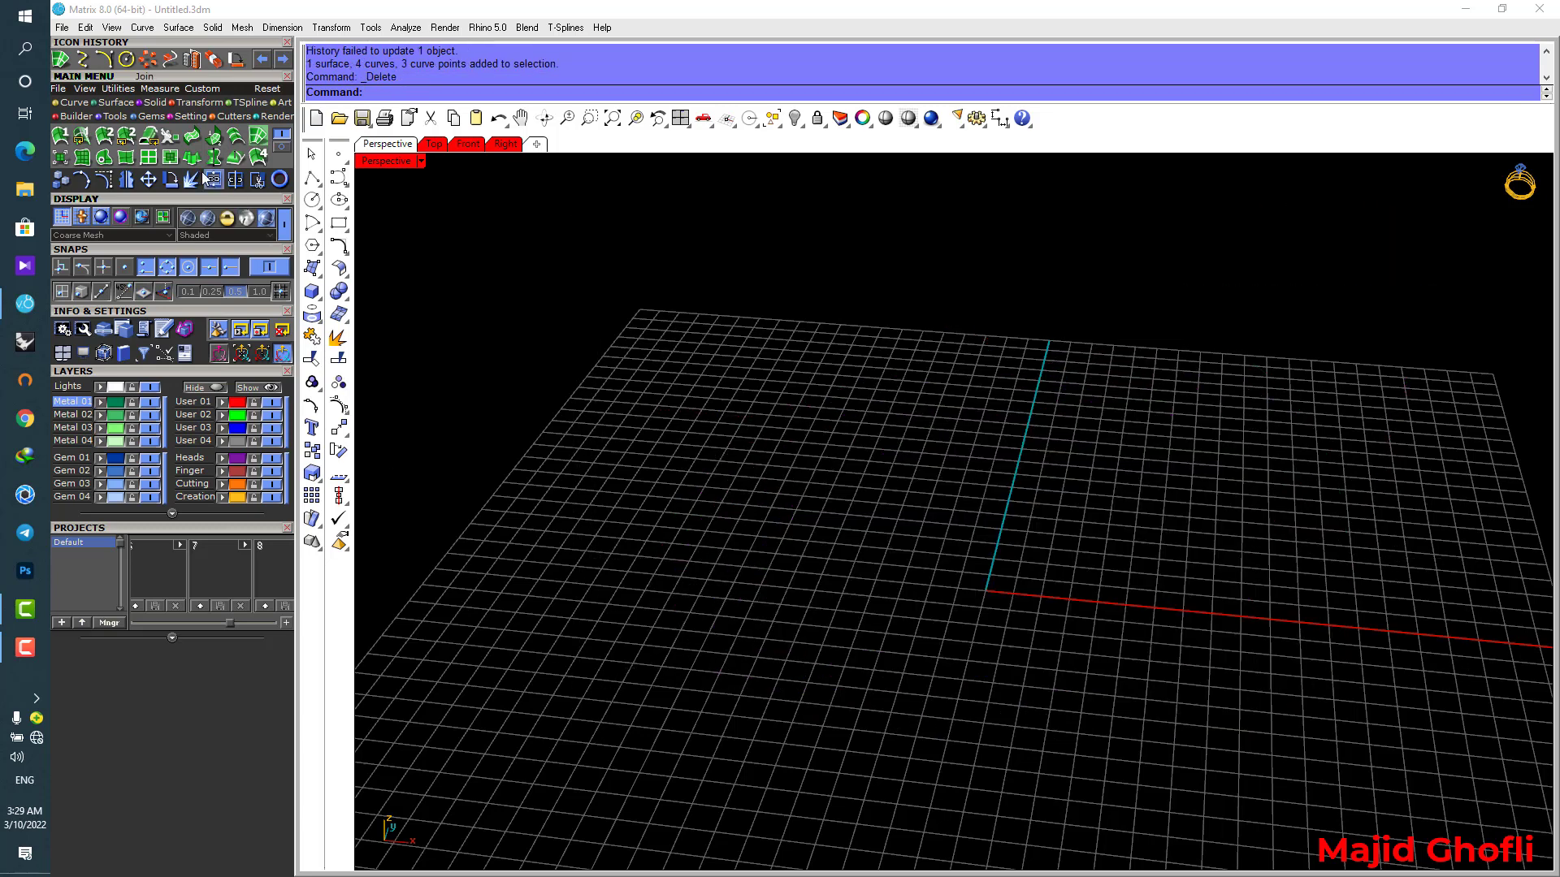
{"action": "double_click", "coordinate": [398, 163]}
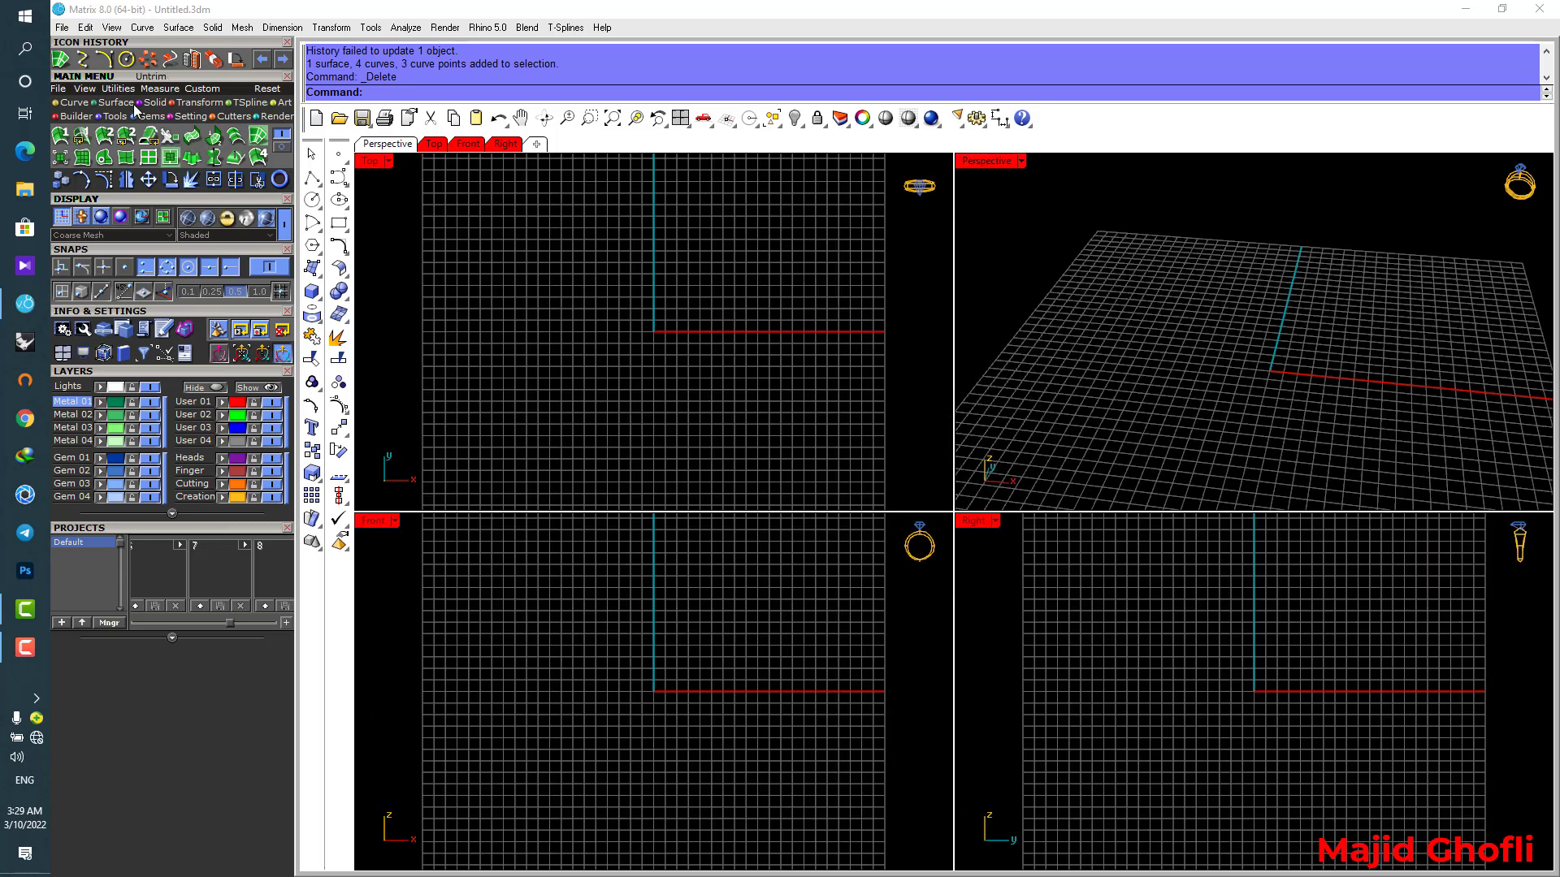
Draw a circle centred on the origin in the Top view and squash it along Y into an ellipse wider along X.
{"action": "left_click", "coordinate": [280, 178]}
{"action": "left_click", "coordinate": [653, 331]}
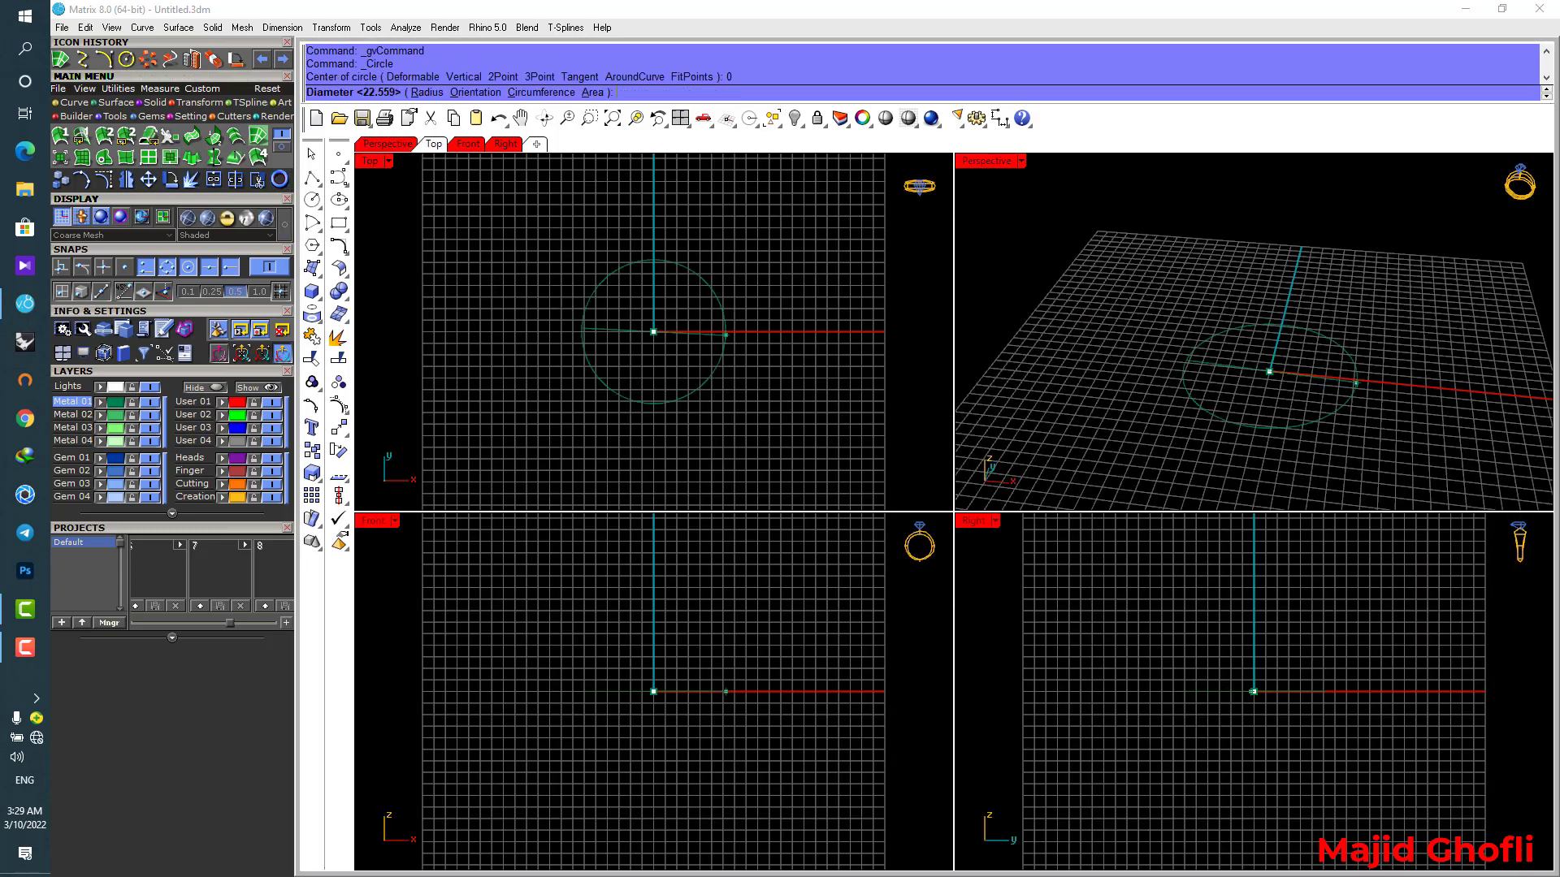
{"action": "left_click", "coordinate": [774, 337]}
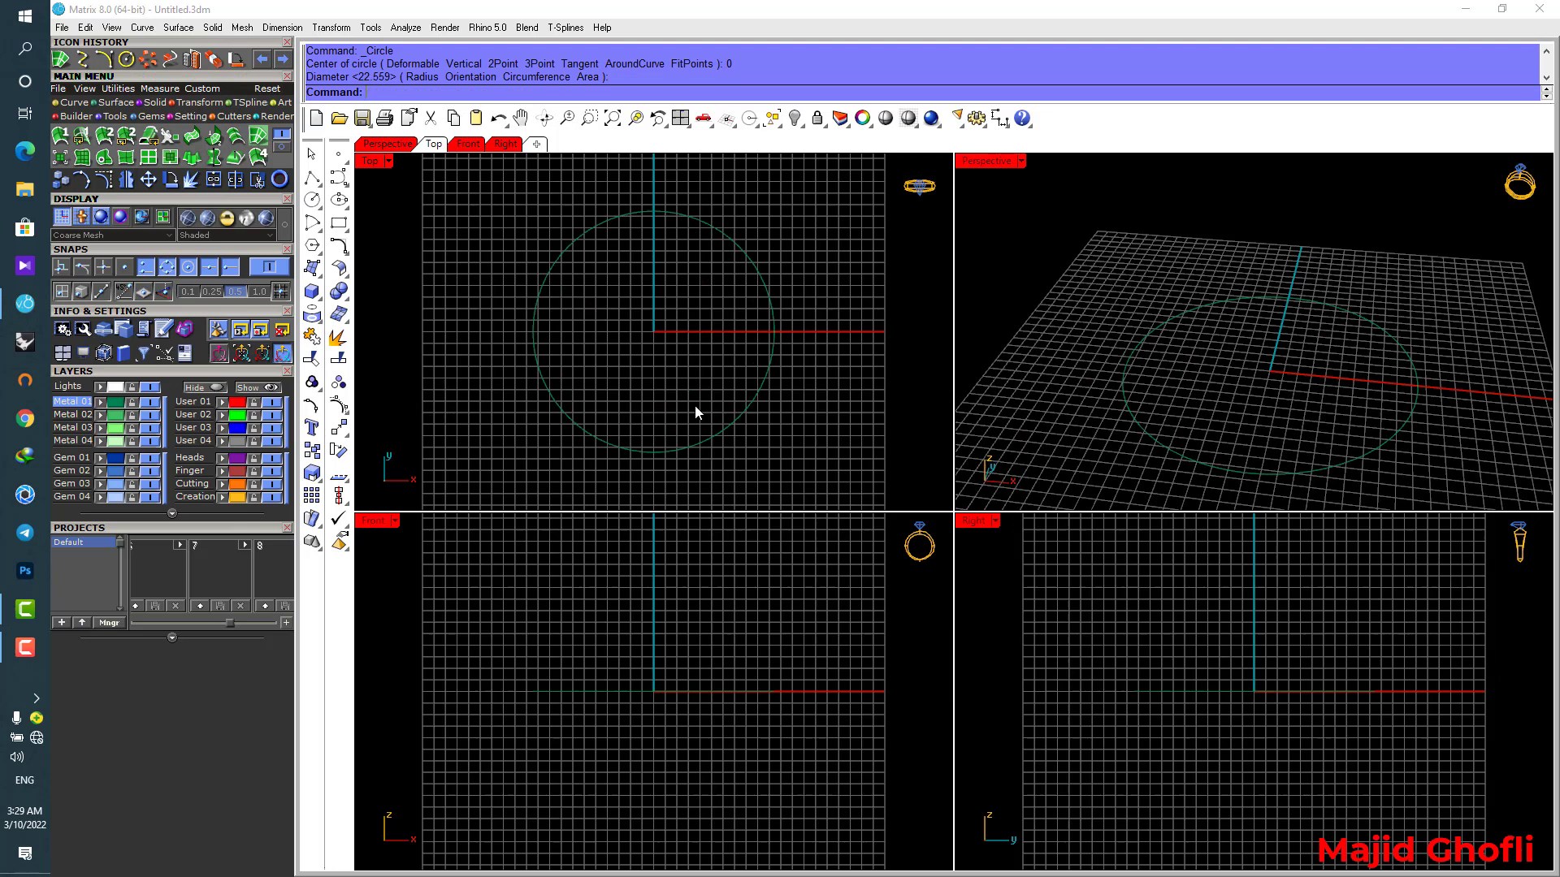
{"action": "left_click", "coordinate": [684, 448]}
{"action": "left_click_drag", "start_coordinate": [654, 451], "coordinate": [655, 422]}
{"action": "left_click", "coordinate": [839, 425]}
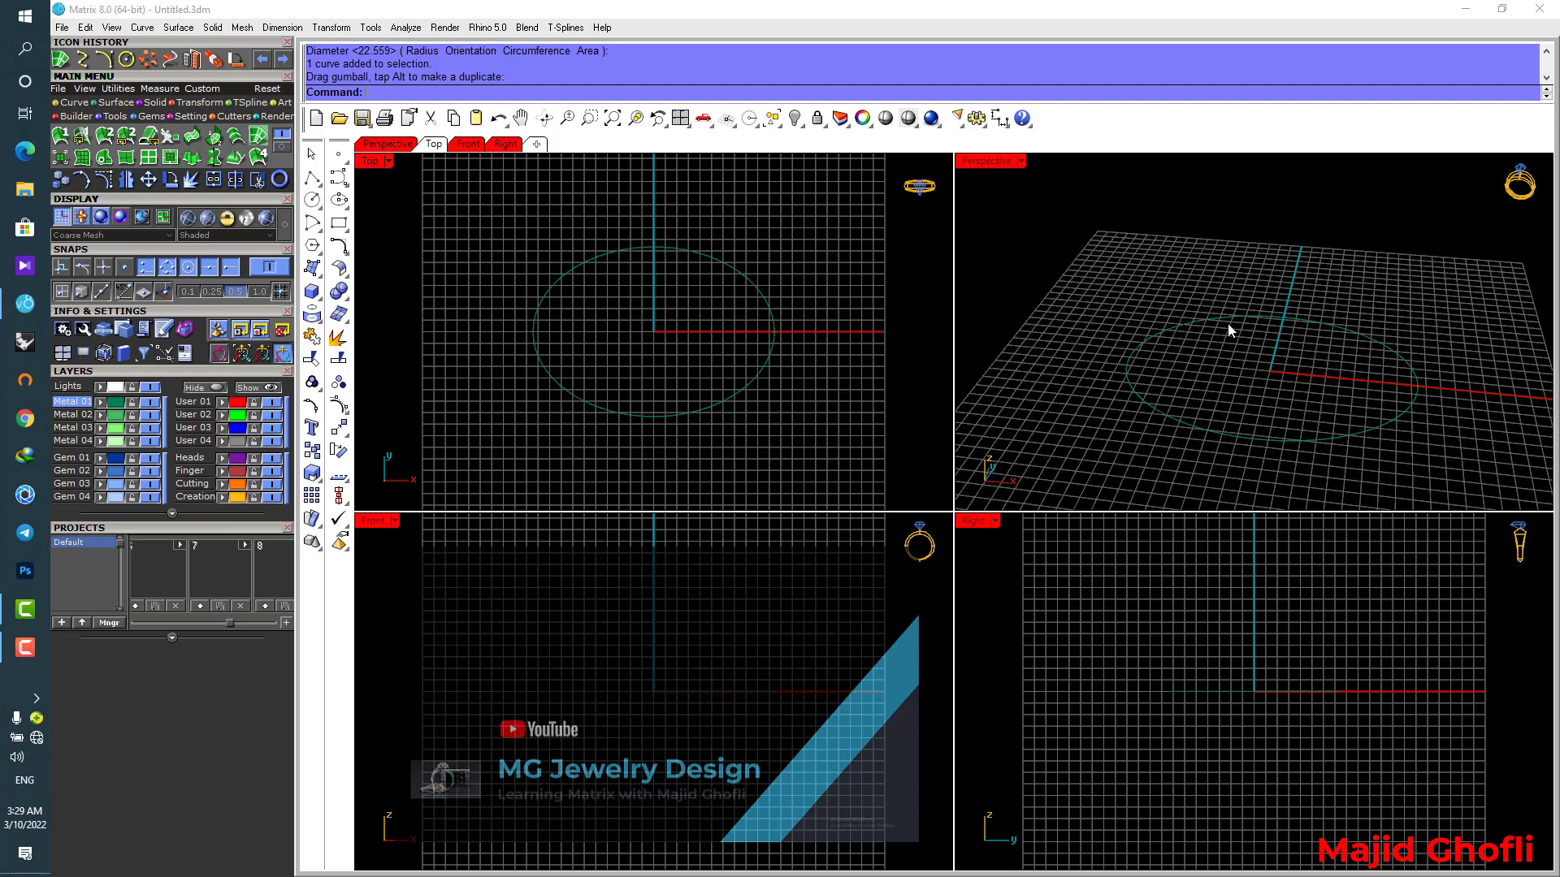
Place Blend Targets on the ellipse's four quadrant points.
{"action": "mouse_move", "coordinate": [1295, 302]}
{"action": "right_mouse_down"}
{"action": "mouse_move", "coordinate": [1337, 290]}
{"action": "mouse_move", "coordinate": [1308, 293]}
{"action": "right_mouse_up"}
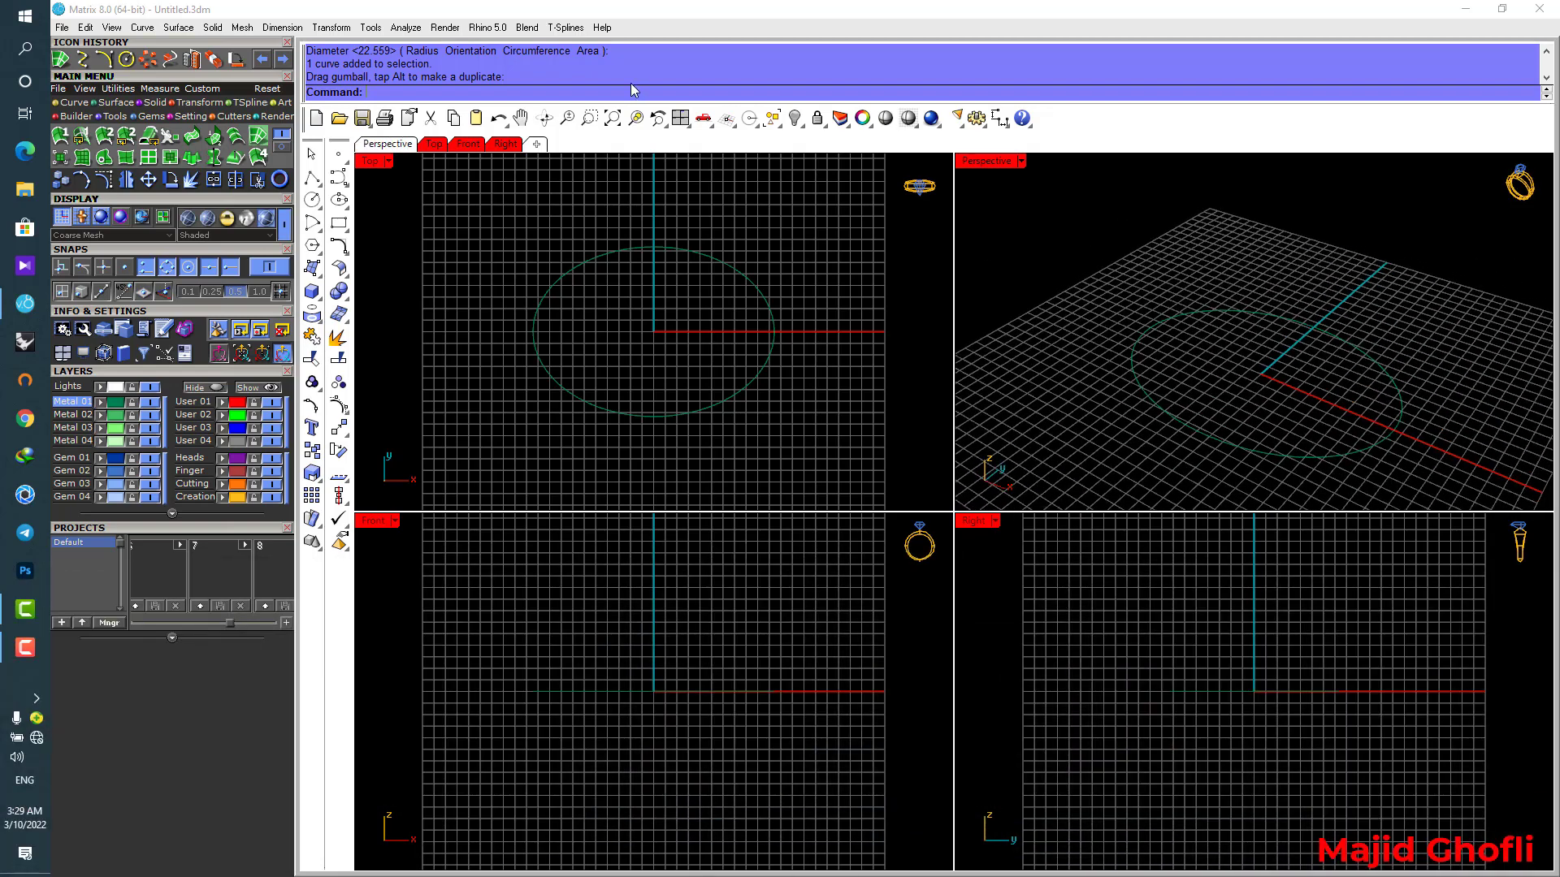
{"action": "left_click", "coordinate": [528, 29]}
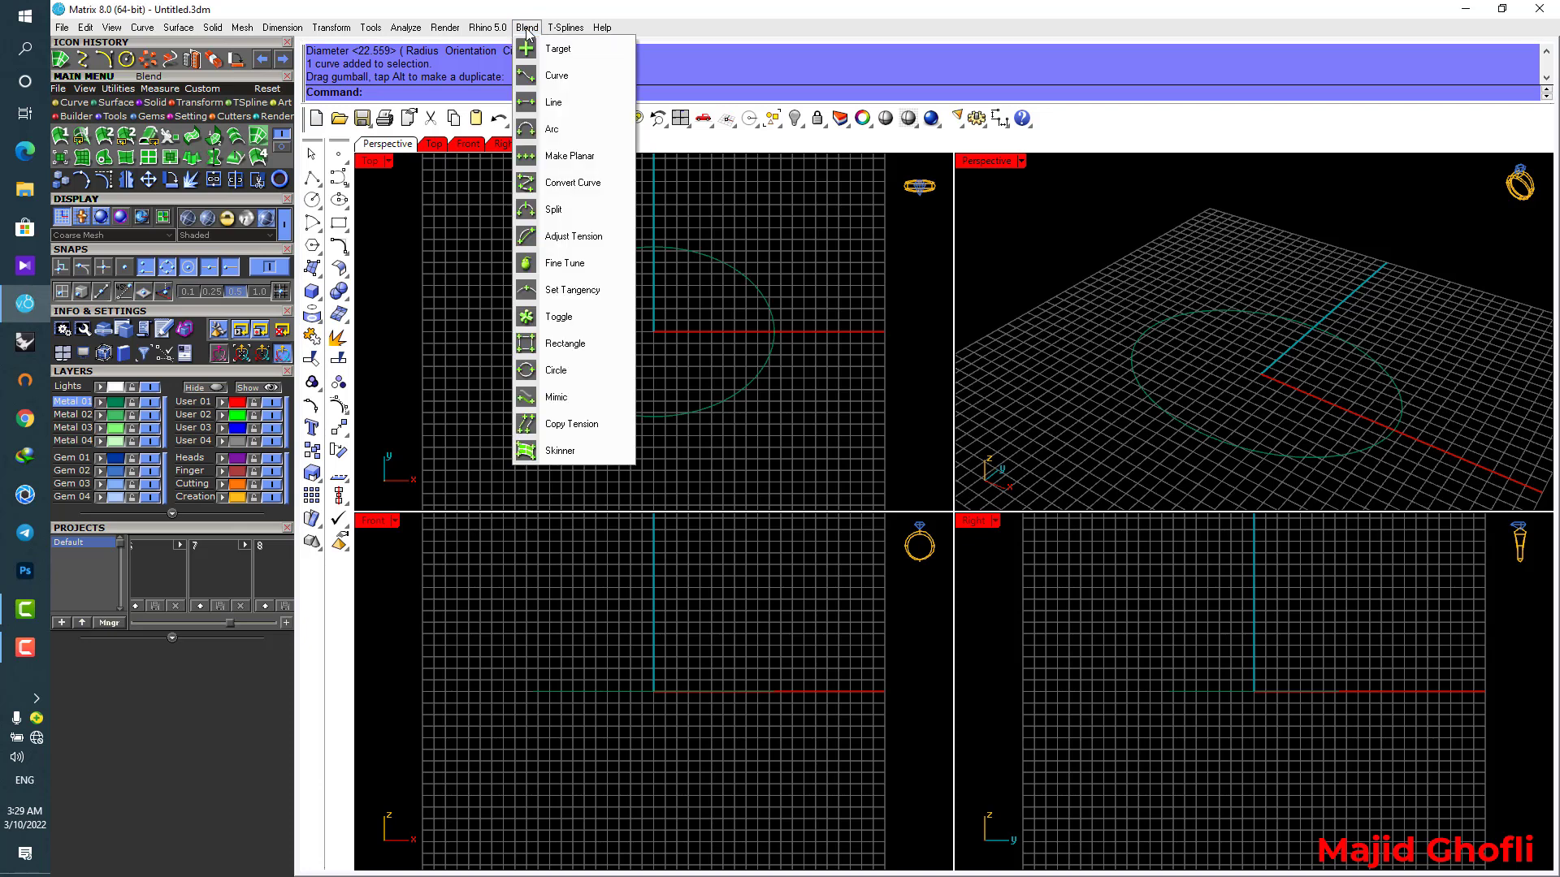
{"action": "left_click", "coordinate": [573, 56]}
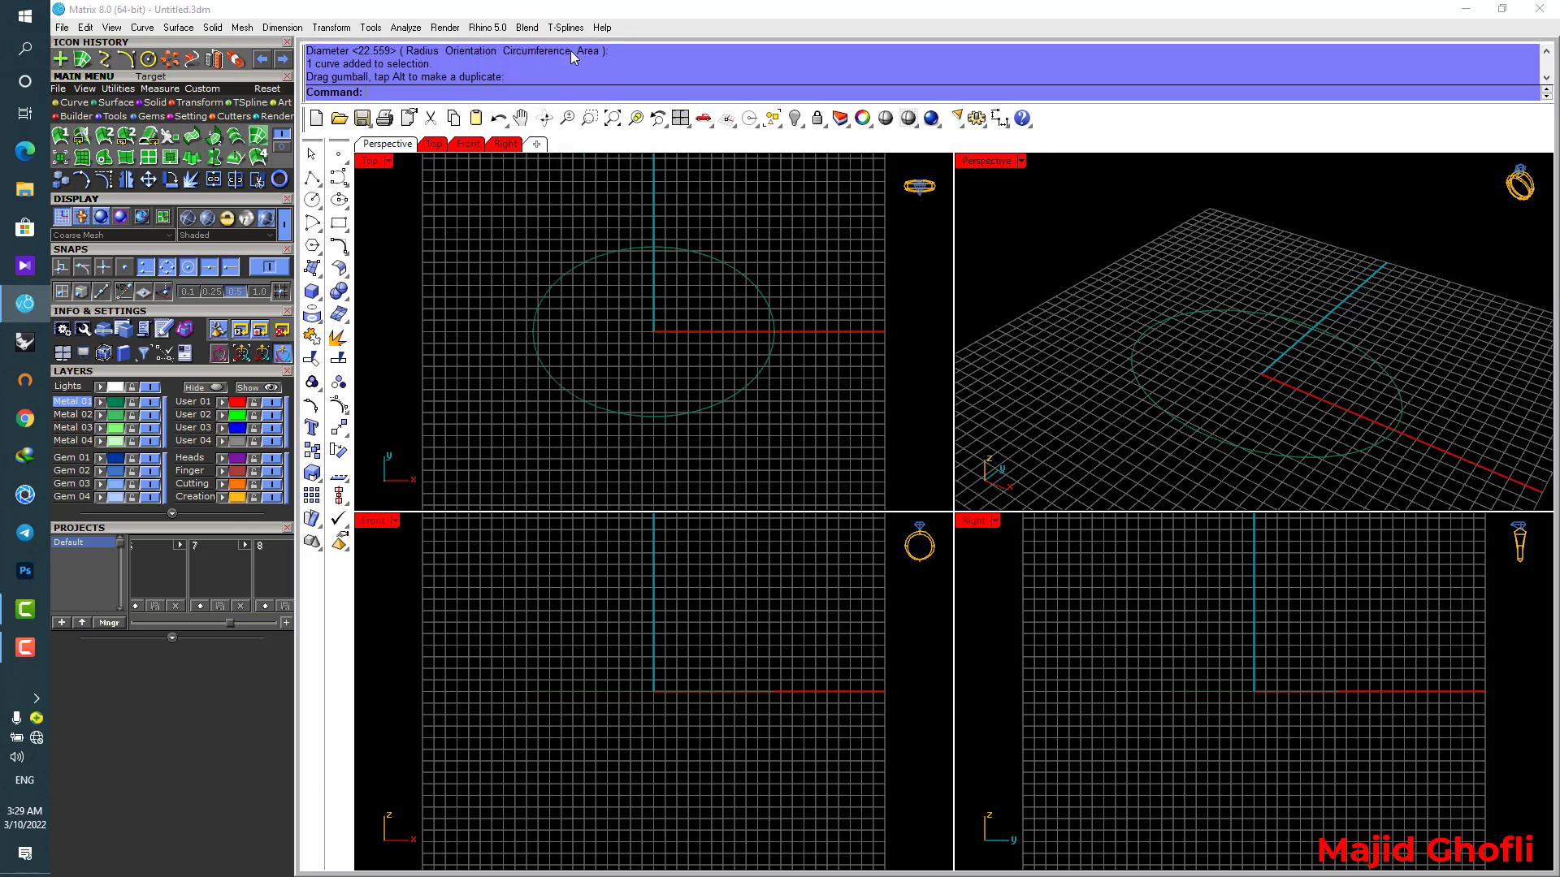
{"action": "left_click", "coordinate": [1143, 331]}
{"action": "right_click", "coordinate": [1210, 423]}
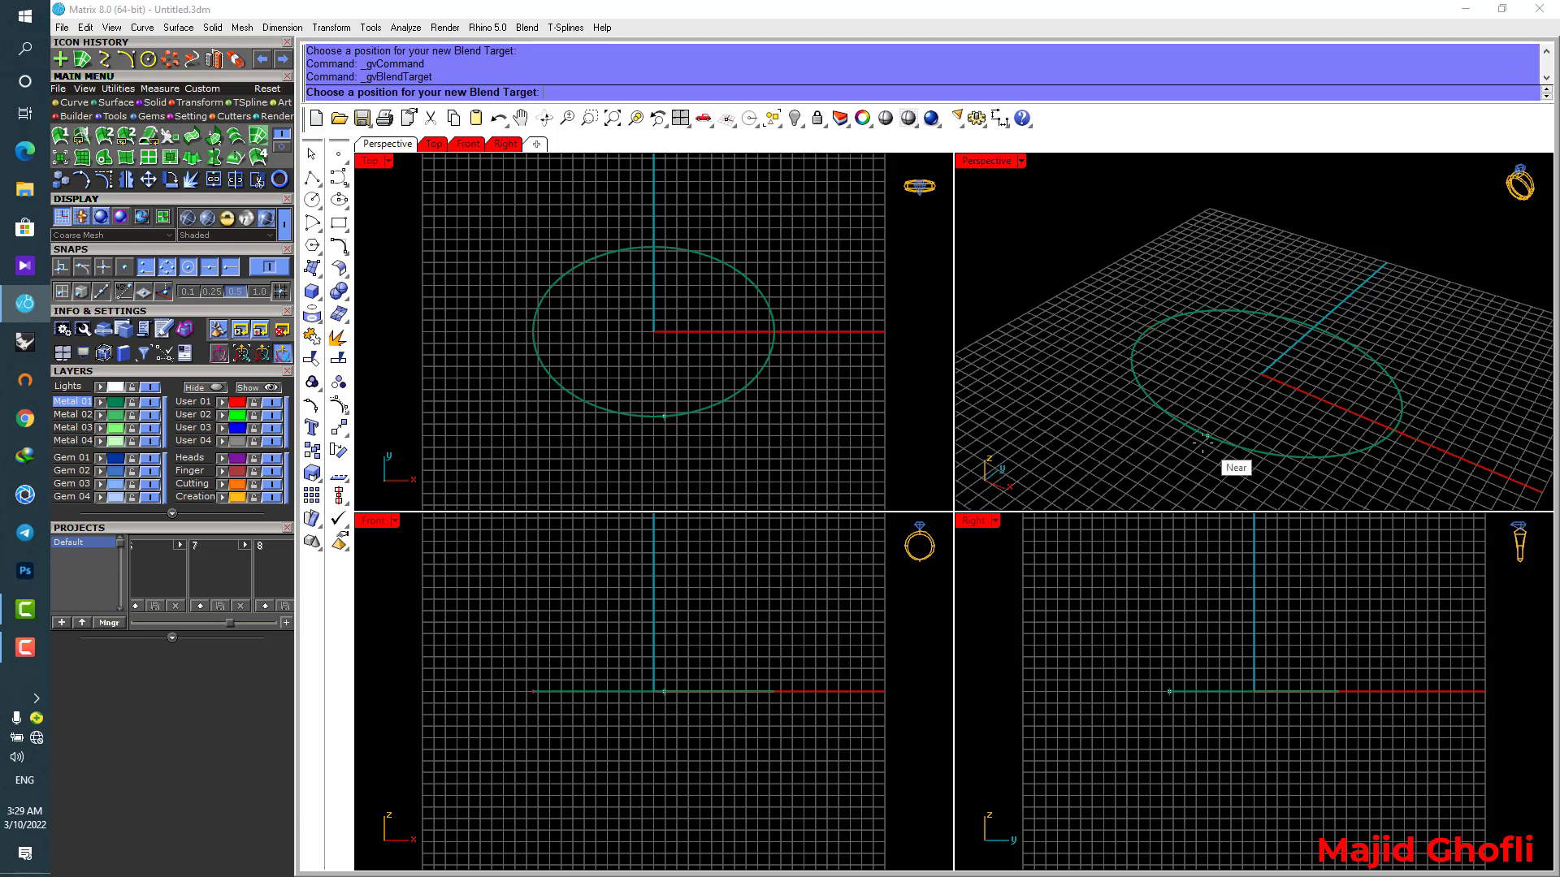
{"action": "left_click", "coordinate": [1206, 444]}
{"action": "key", "text": "Return"}
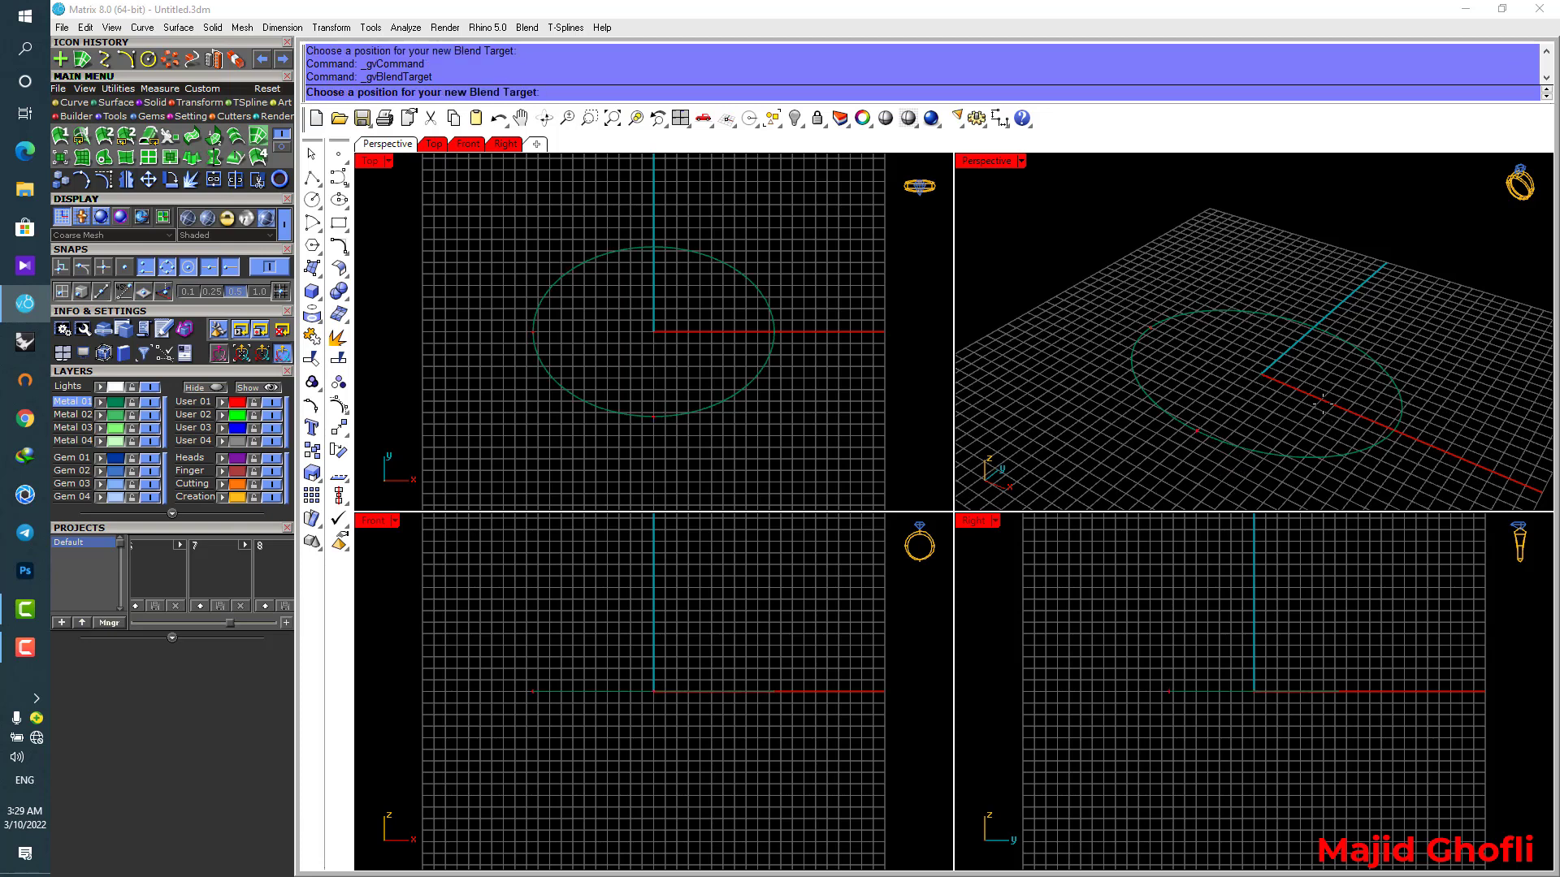
{"action": "left_click", "coordinate": [1345, 390]}
{"action": "right_click", "coordinate": [1345, 390]}
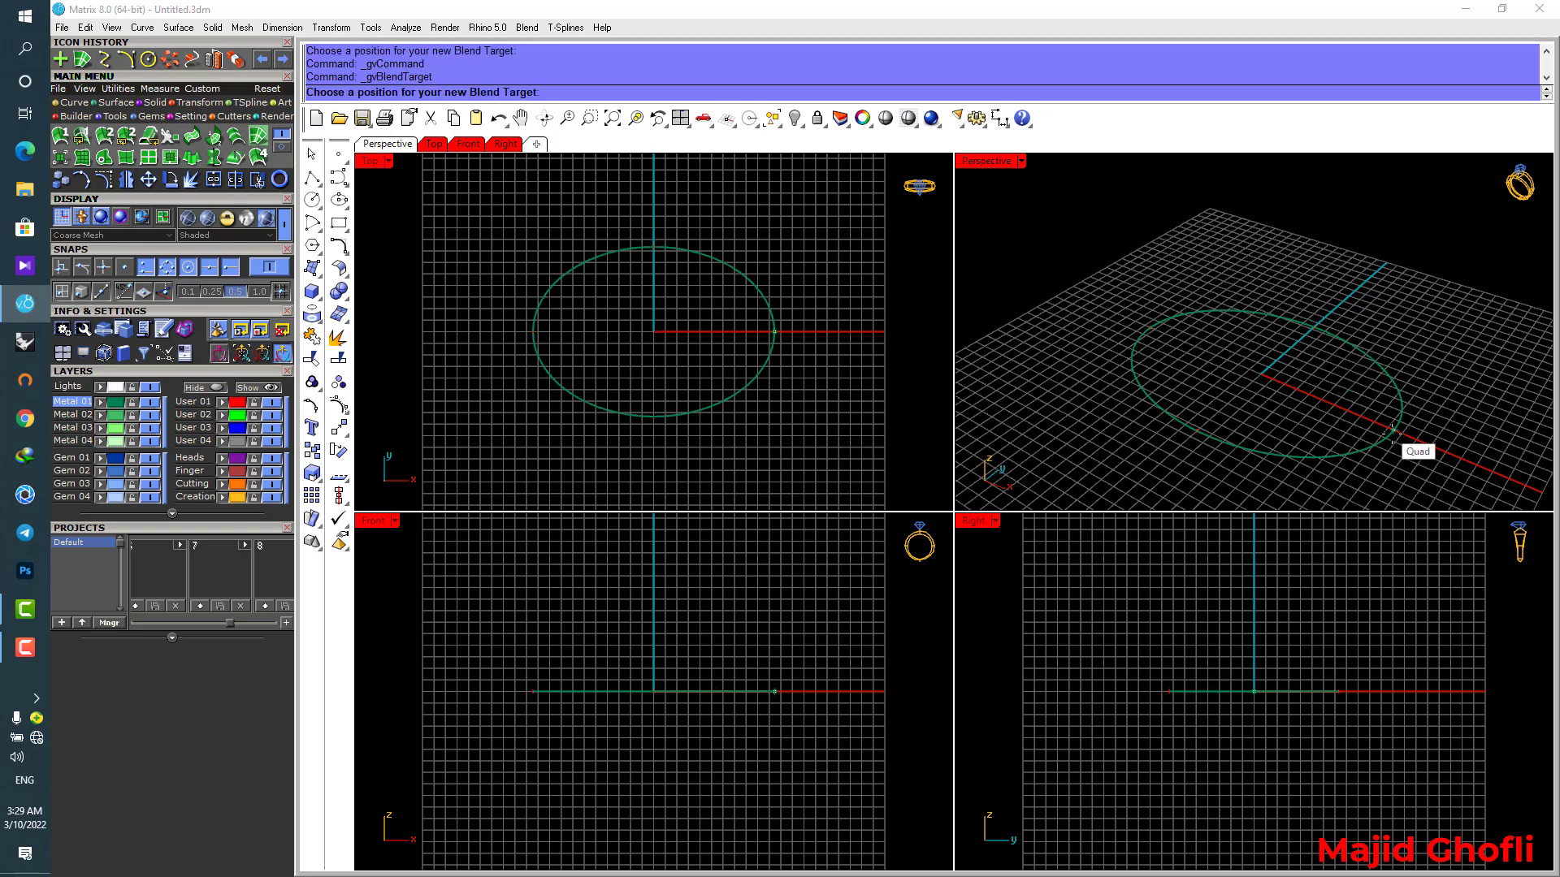
{"action": "left_click", "coordinate": [1399, 435]}
Place another Blend Target at the origin (0) and raise it vertically above the ellipse's centre.
{"action": "right_click", "coordinate": [1308, 392]}
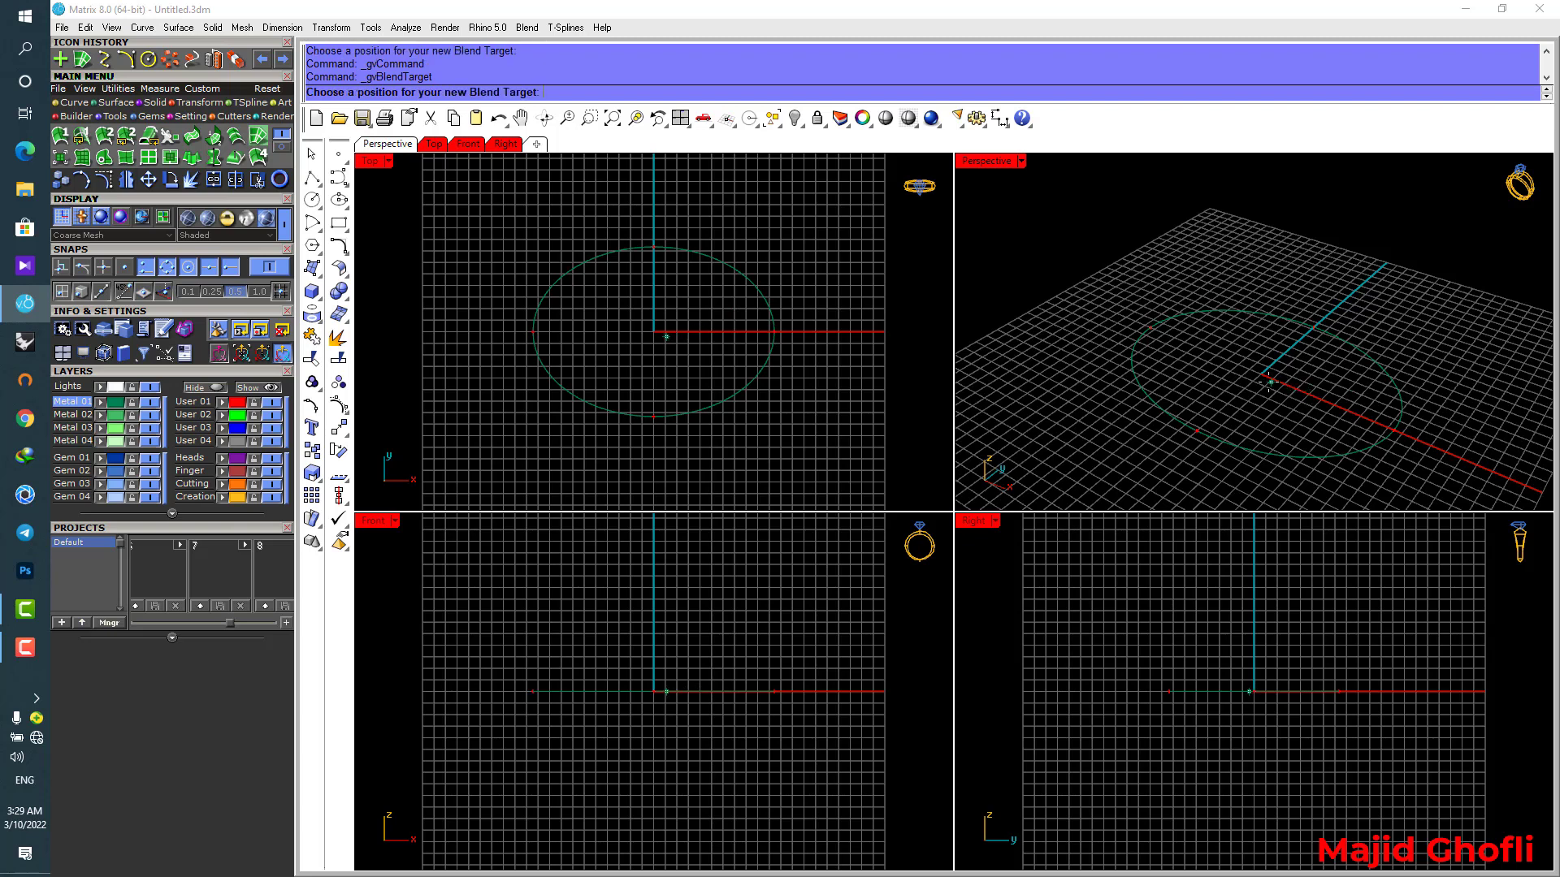
{"action": "type", "text": "0"}
{"action": "key", "text": "Return"}
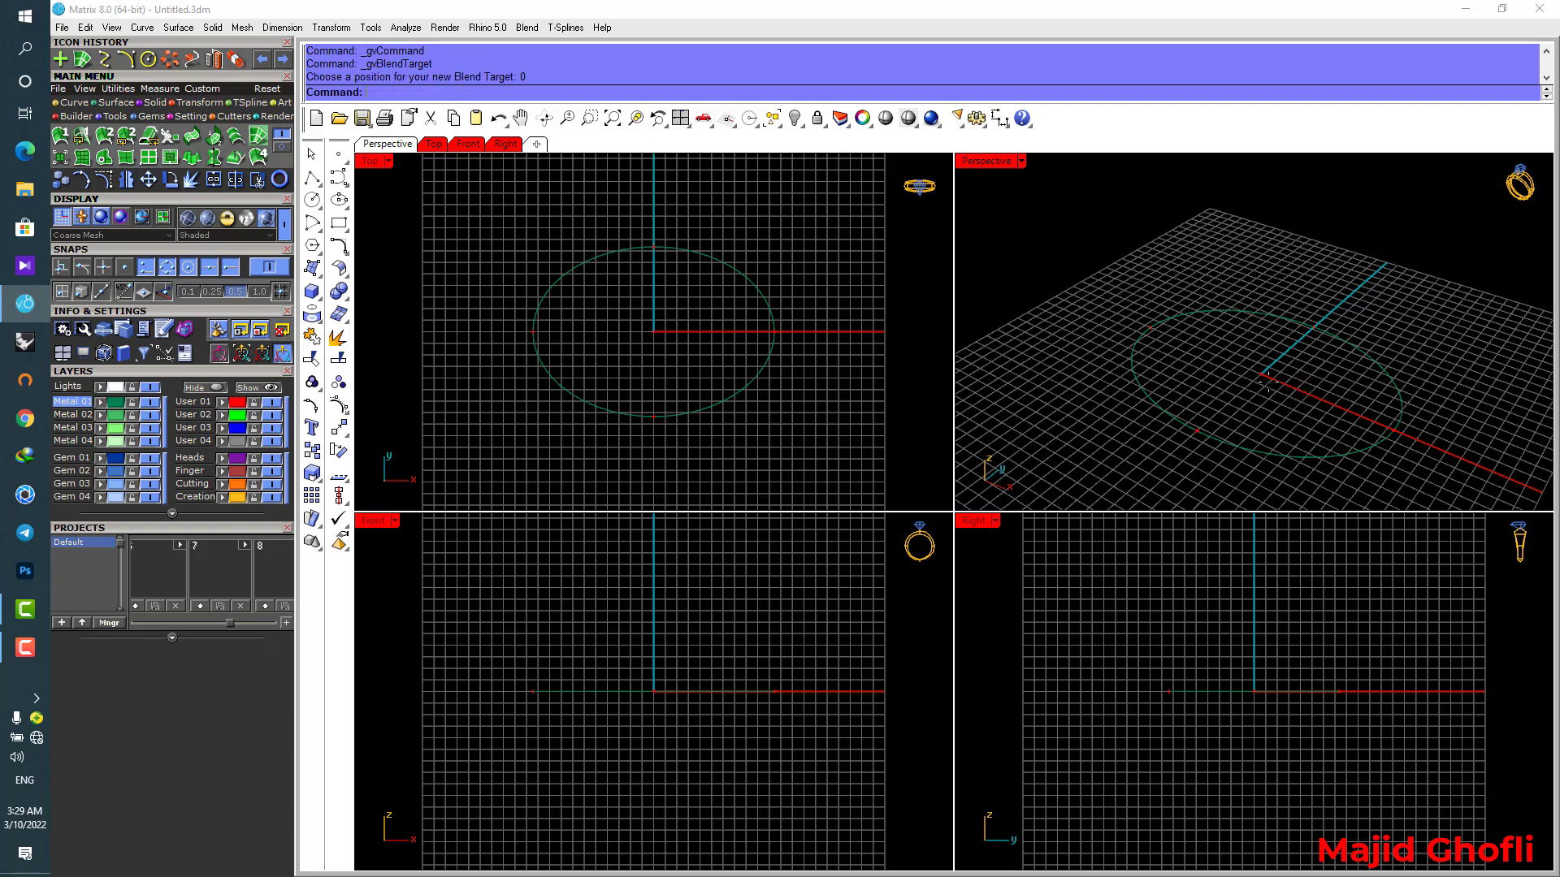
{"action": "left_click_drag", "start_coordinate": [1262, 362], "coordinate": [1260, 256]}
{"action": "left_click", "coordinate": [1070, 315]}
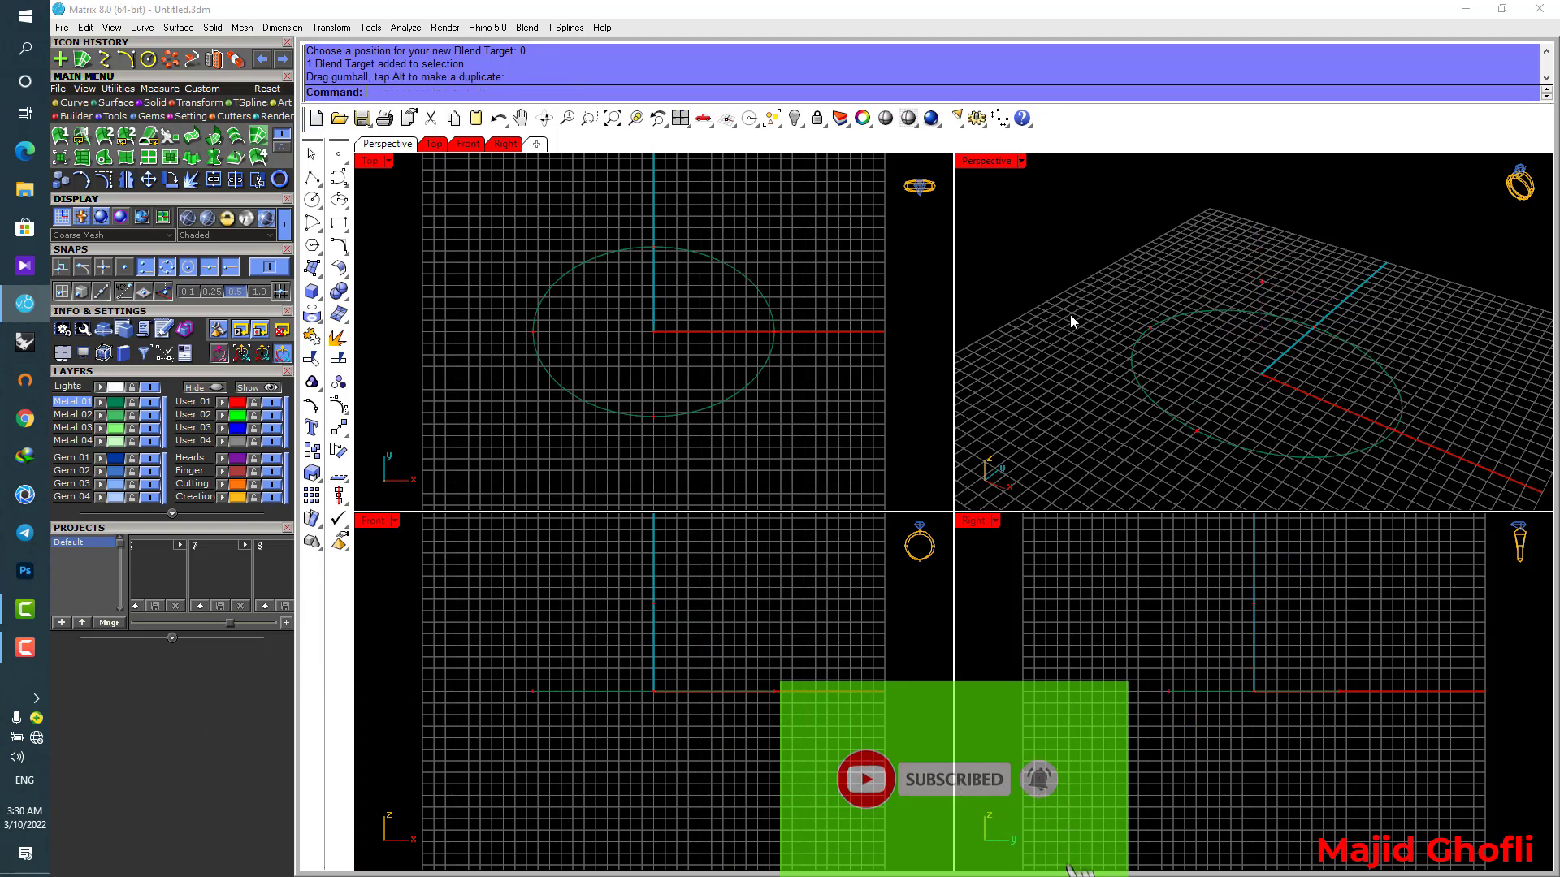
Create two Blend curves joining the raised centre target to the ellipse's negative X and positive X quadrant targets.
{"action": "right_click_drag", "start_coordinate": [1121, 382], "coordinate": [1137, 353]}
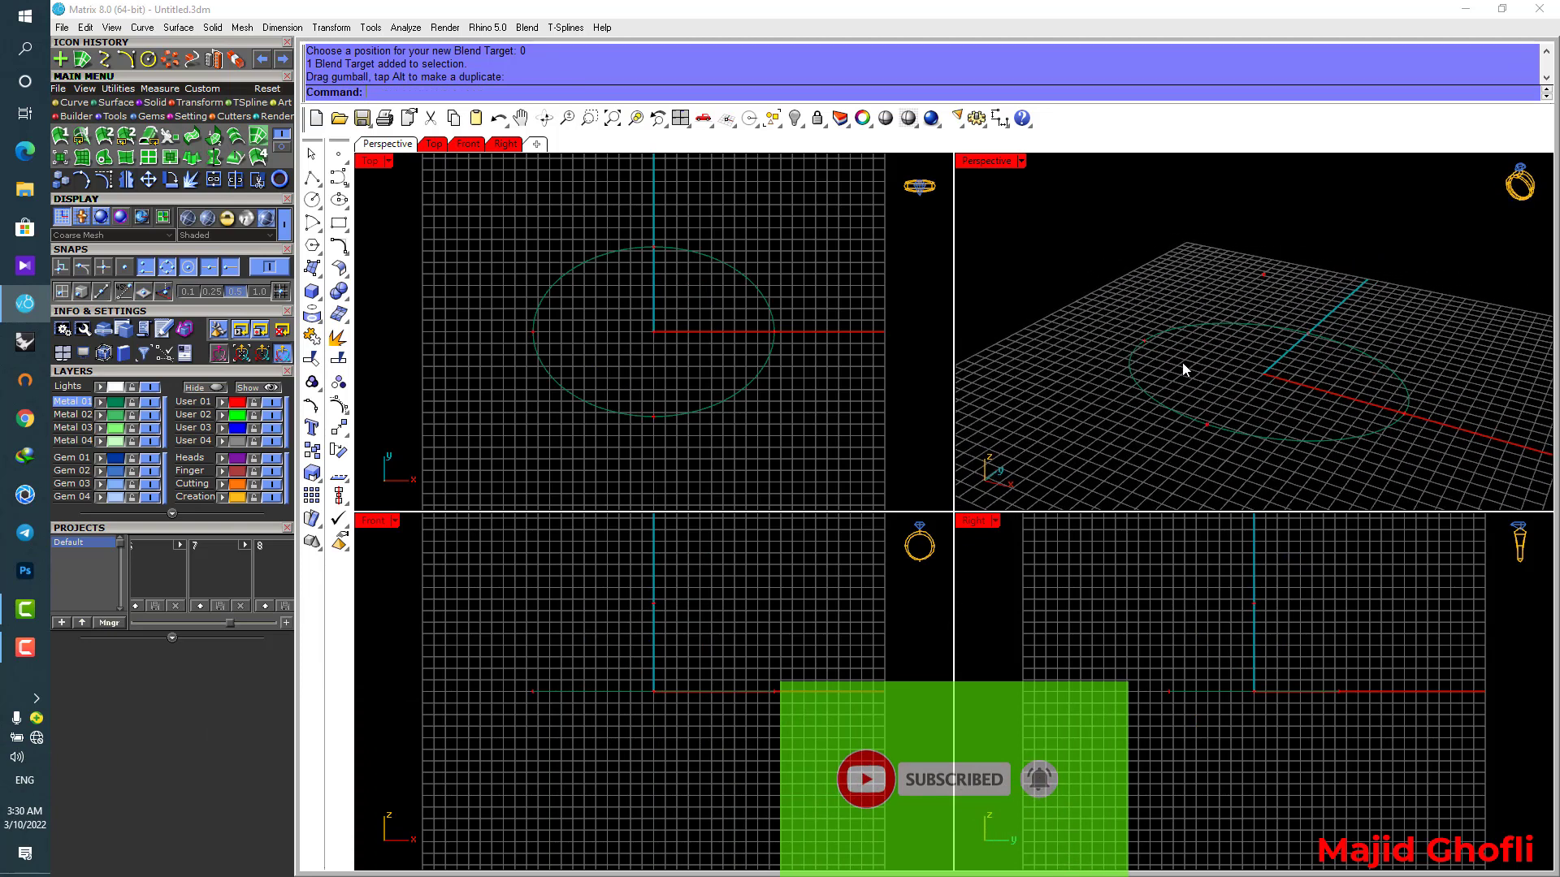
{"action": "left_click", "coordinate": [526, 27]}
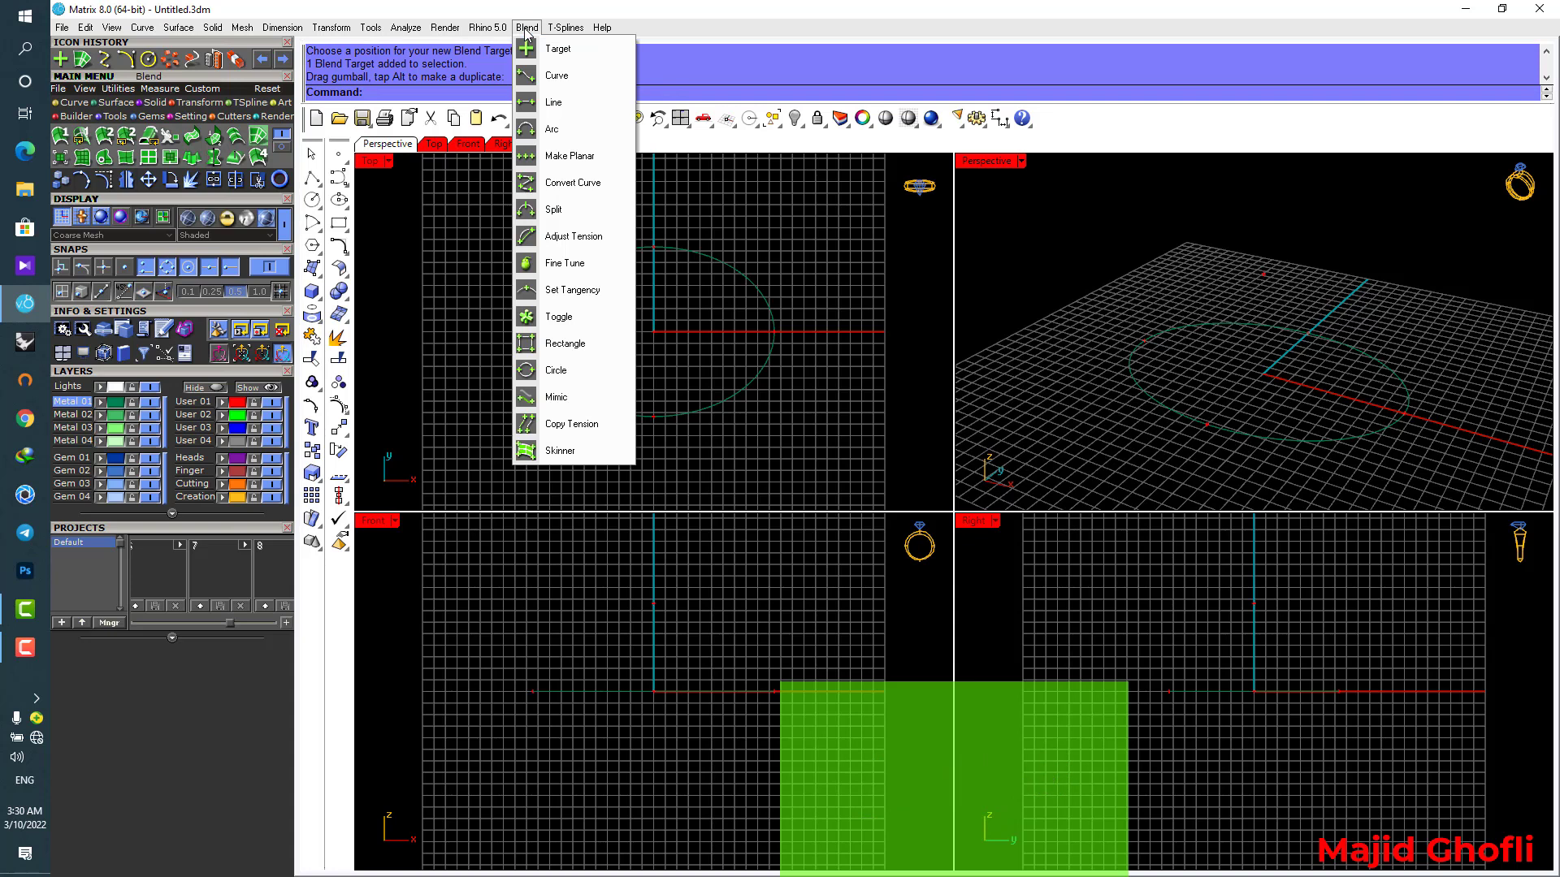
{"action": "left_click", "coordinate": [571, 75]}
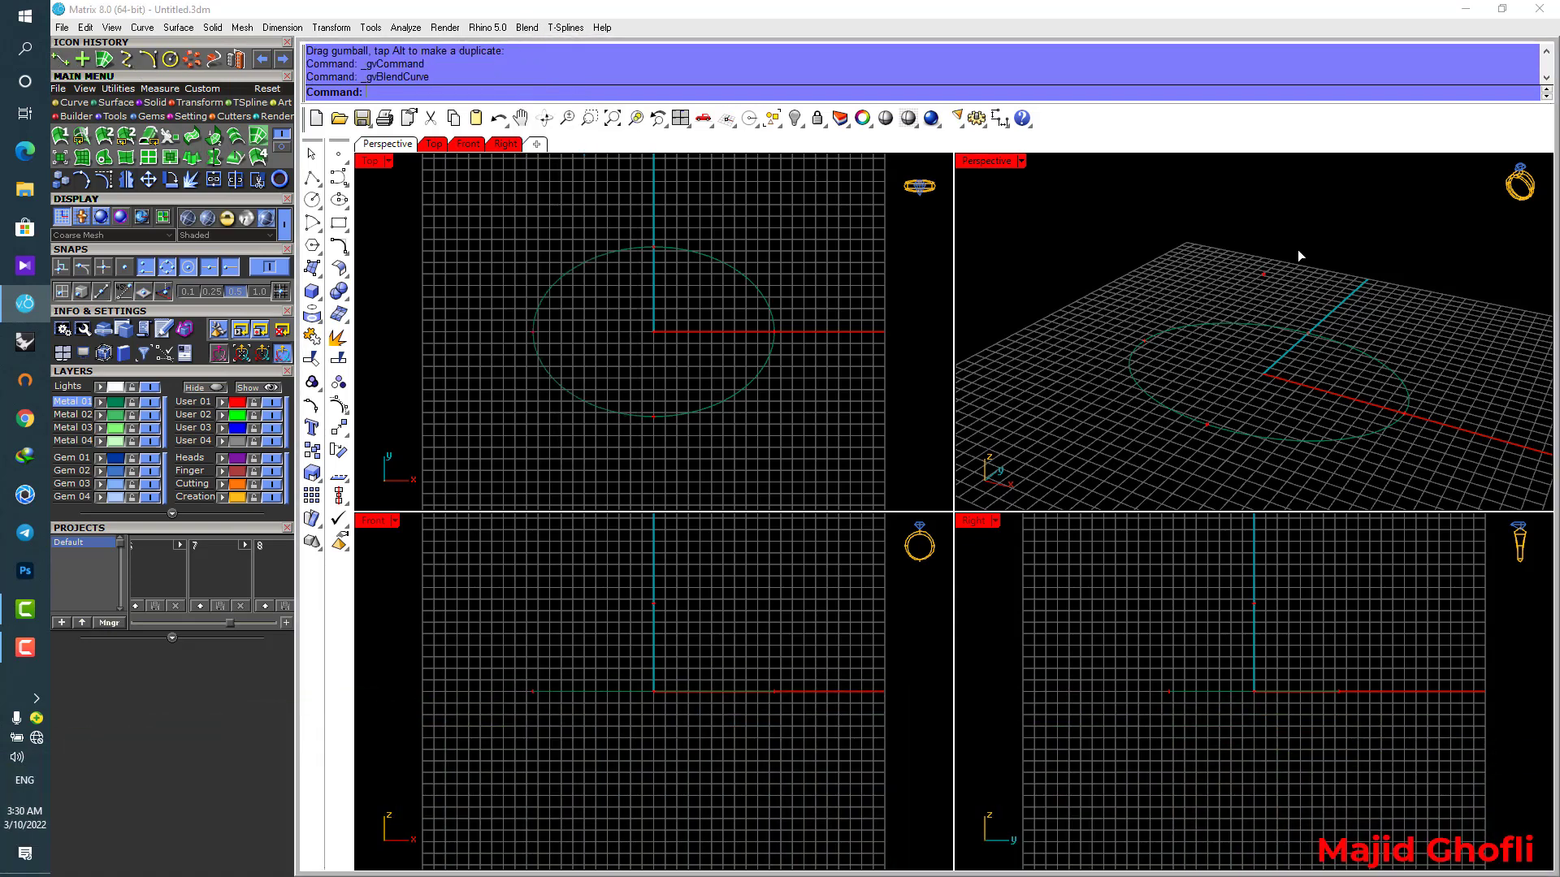
{"action": "left_click_drag", "start_coordinate": [1246, 255], "coordinate": [1281, 294]}
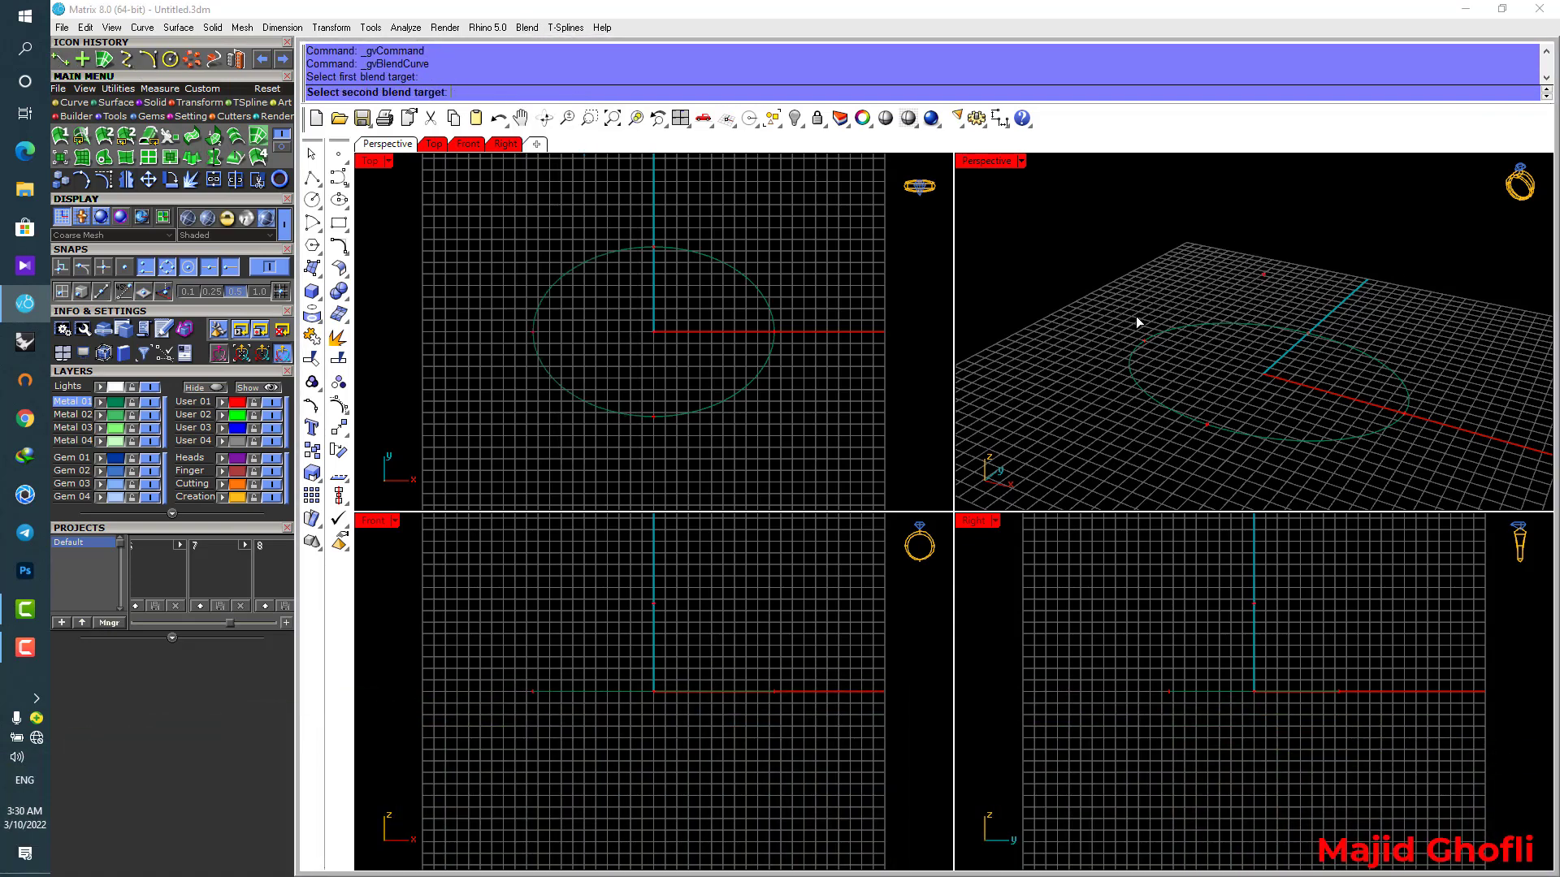
{"action": "left_click_drag", "start_coordinate": [1121, 308], "coordinate": [1173, 355]}
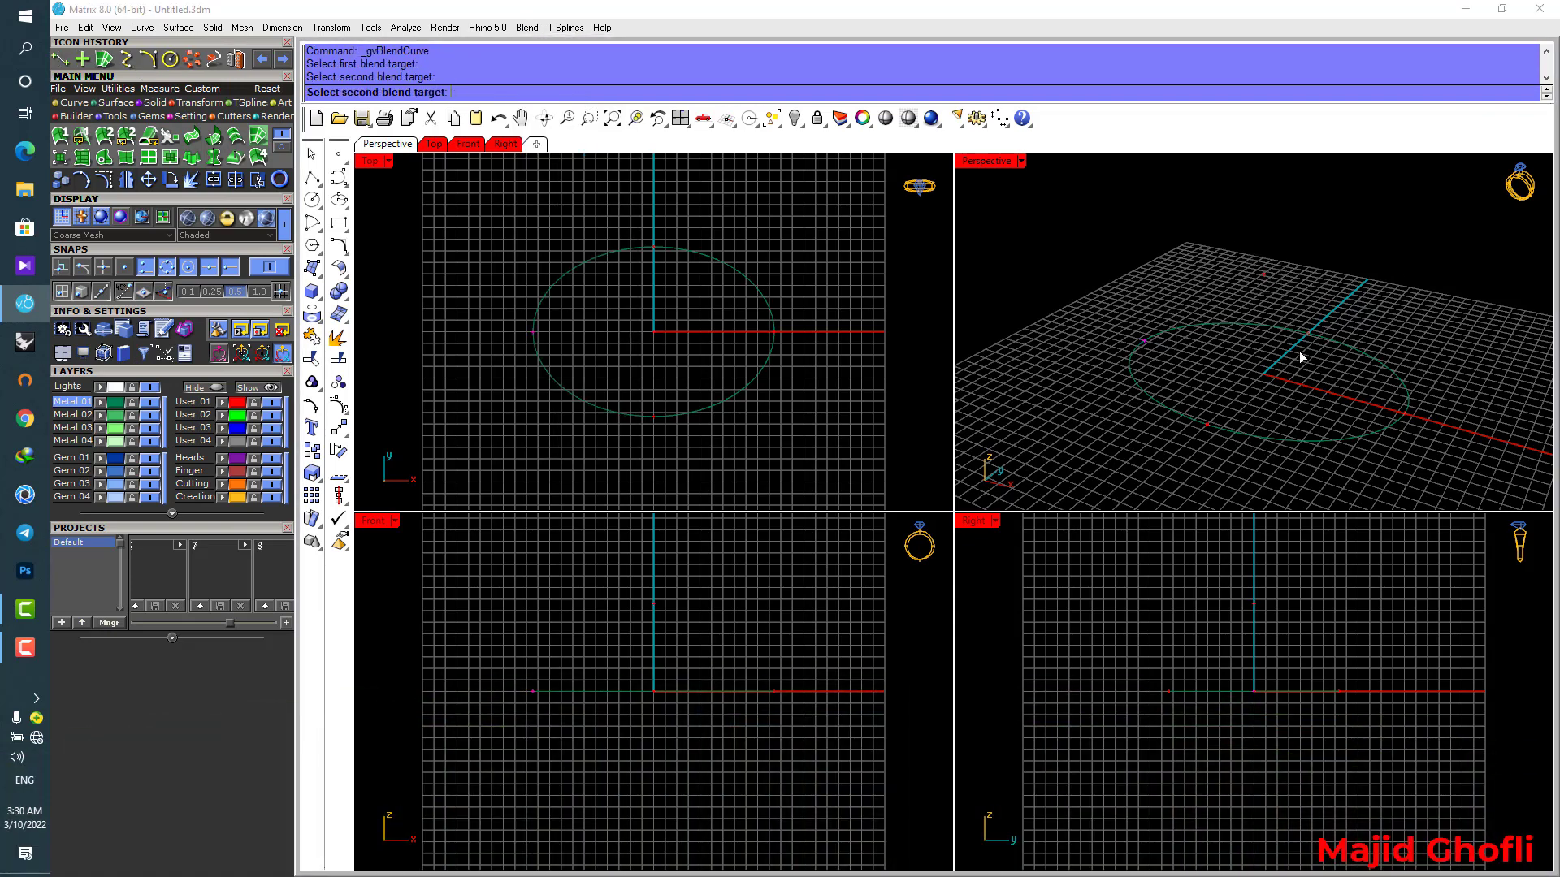
{"action": "left_click", "coordinate": [1350, 251]}
{"action": "right_click", "coordinate": [1252, 236]}
{"action": "left_click_drag", "start_coordinate": [1247, 239], "coordinate": [1315, 320]}
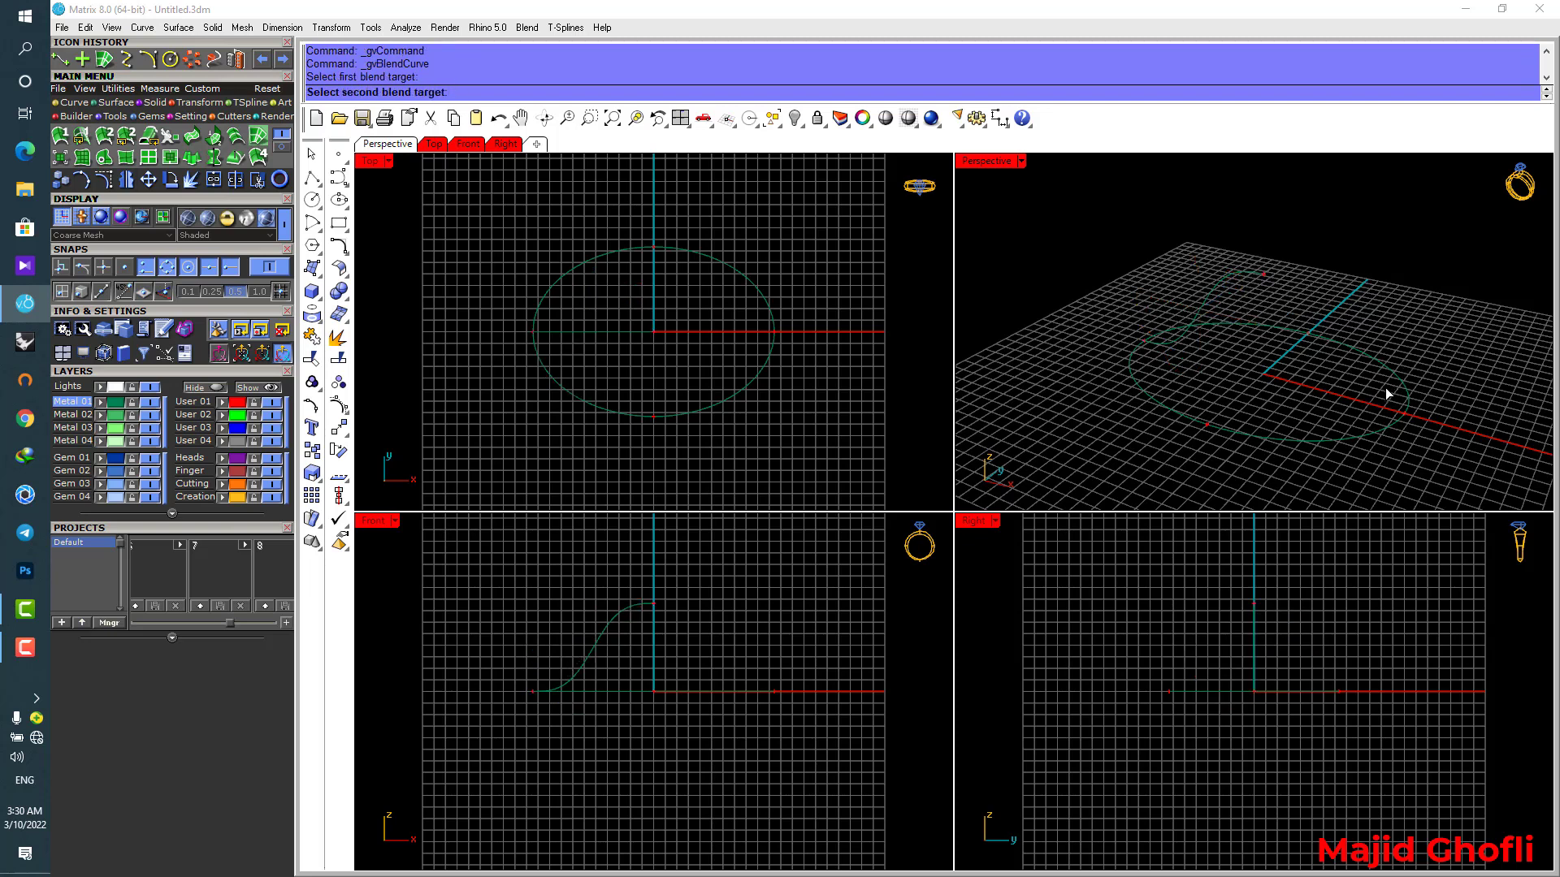
{"action": "left_click_drag", "start_coordinate": [1429, 441], "coordinate": [1430, 443]}
{"action": "right_click_drag", "start_coordinate": [1236, 418], "coordinate": [1119, 401]}
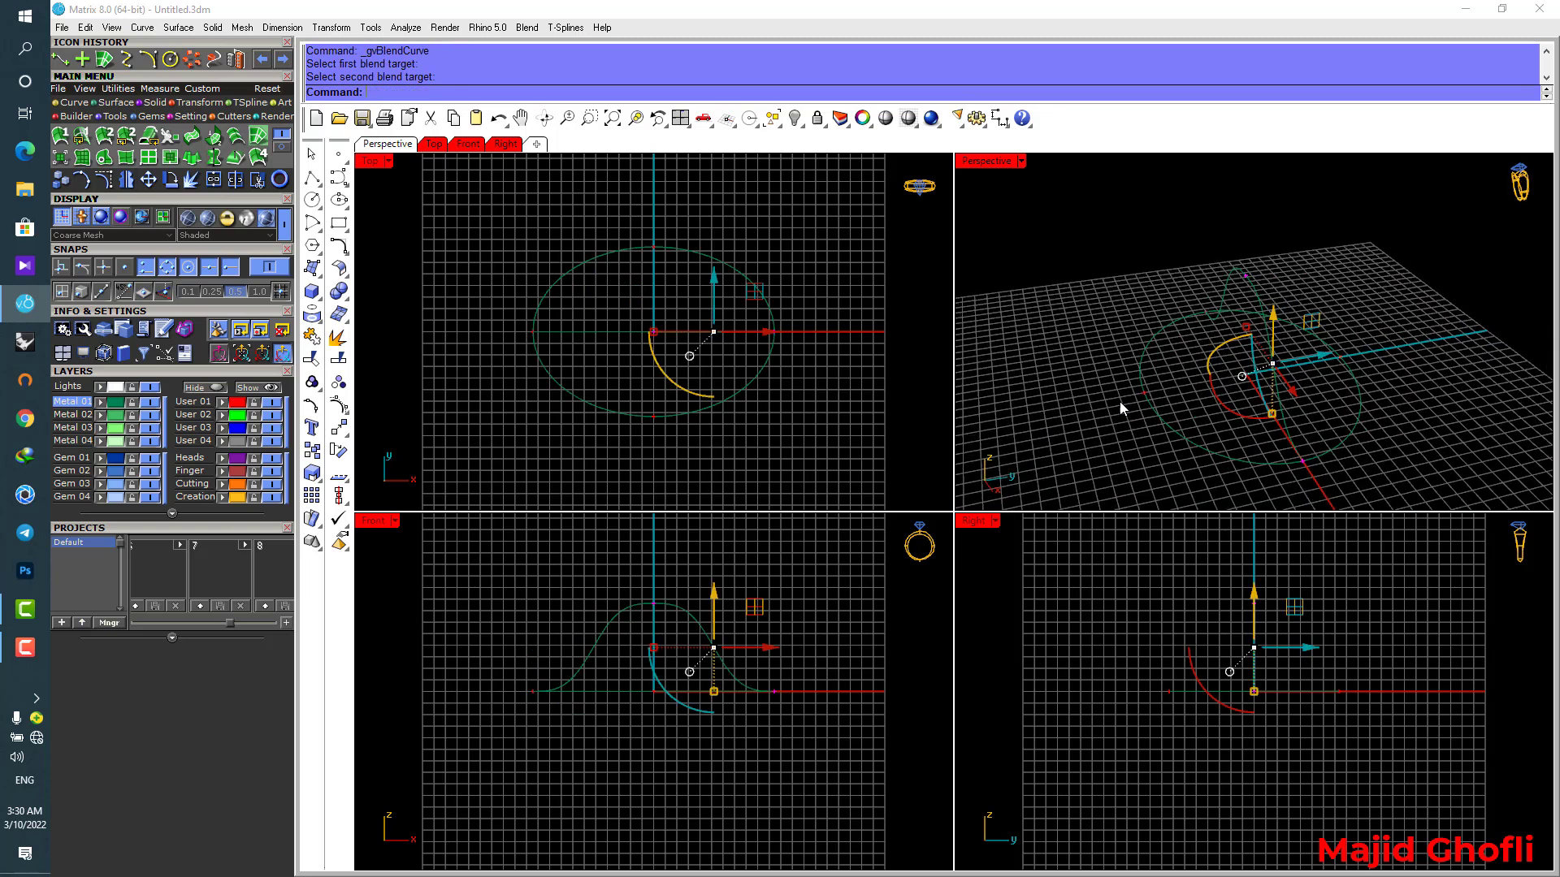
Create two Blend curves joining the raised centre target to the ellipse's negative Y and positive Y quadrant targets.
{"action": "right_click", "coordinate": [1193, 252]}
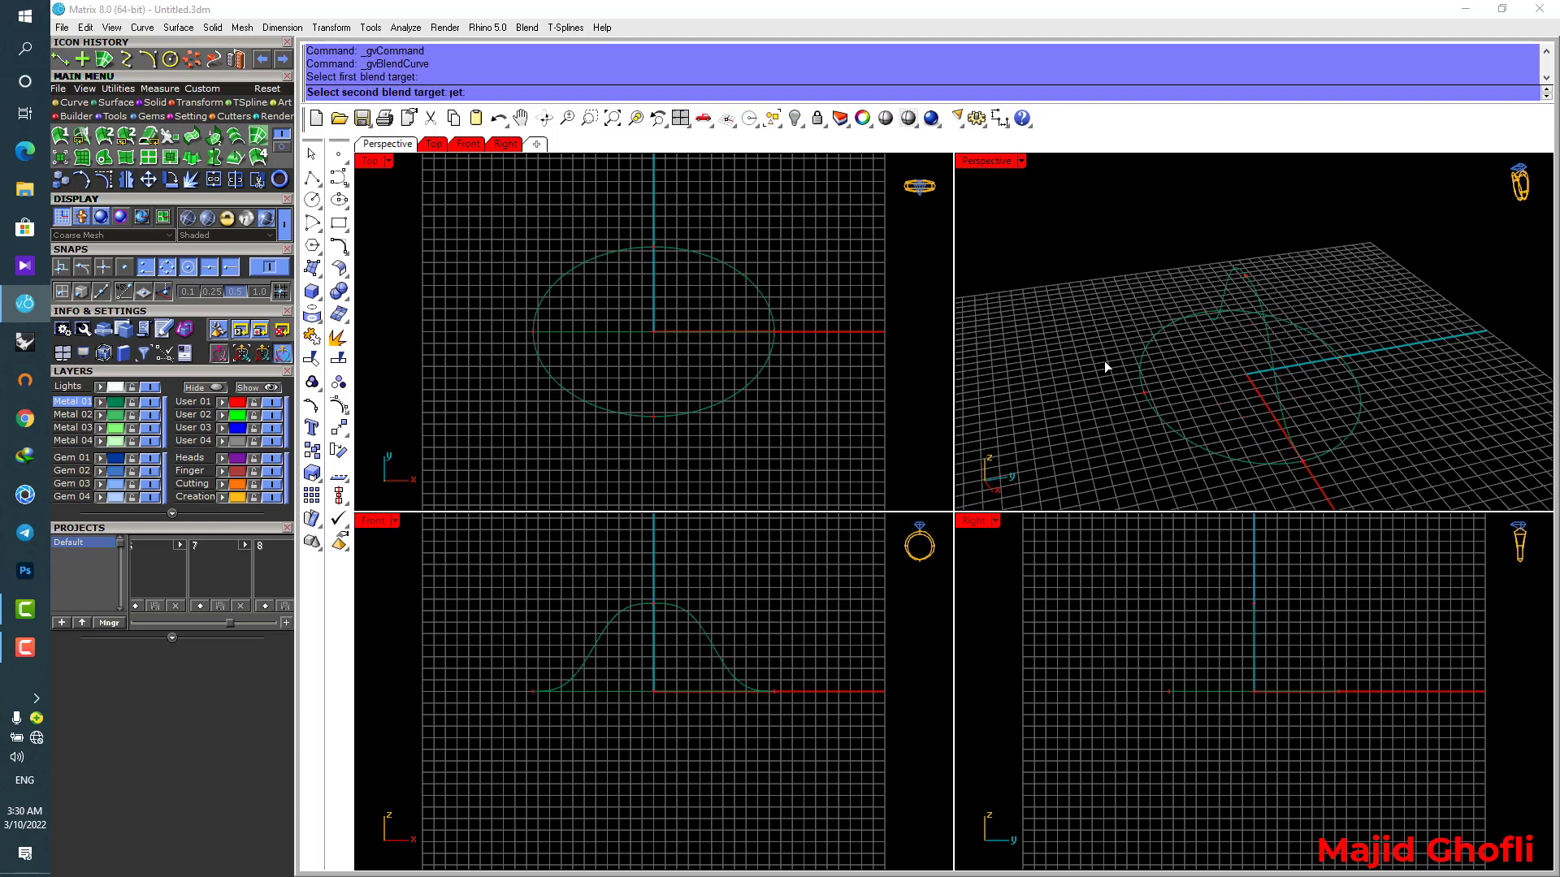
{"action": "left_click_drag", "start_coordinate": [1104, 362], "coordinate": [1186, 432]}
{"action": "right_click", "coordinate": [1226, 397]}
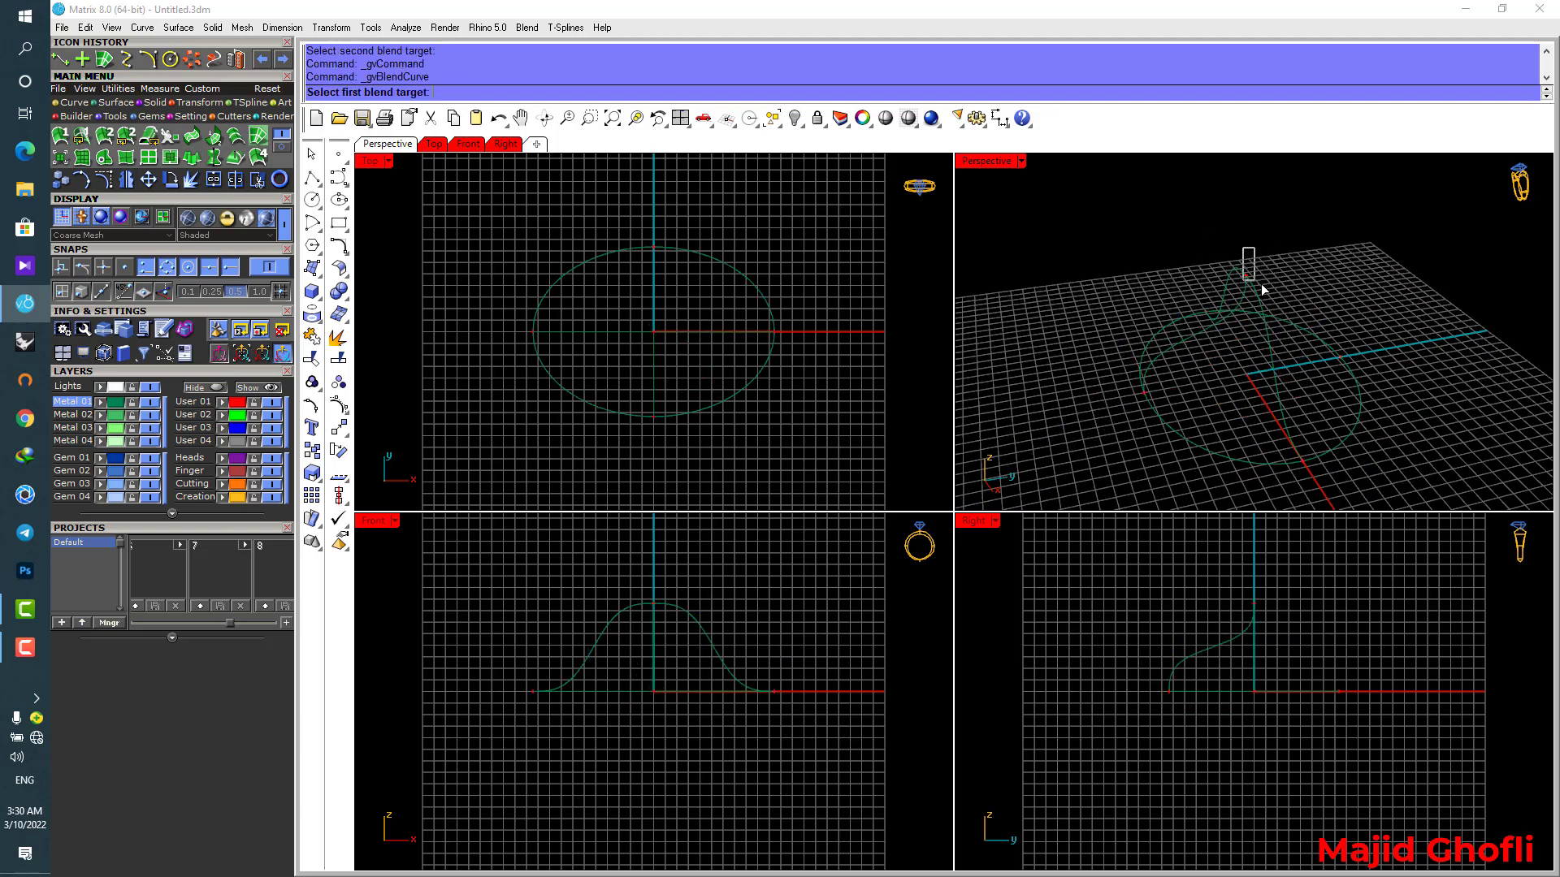
{"action": "left_click_drag", "start_coordinate": [1272, 293], "coordinate": [1272, 293]}
{"action": "left_click_drag", "start_coordinate": [1362, 369], "coordinate": [1365, 371]}
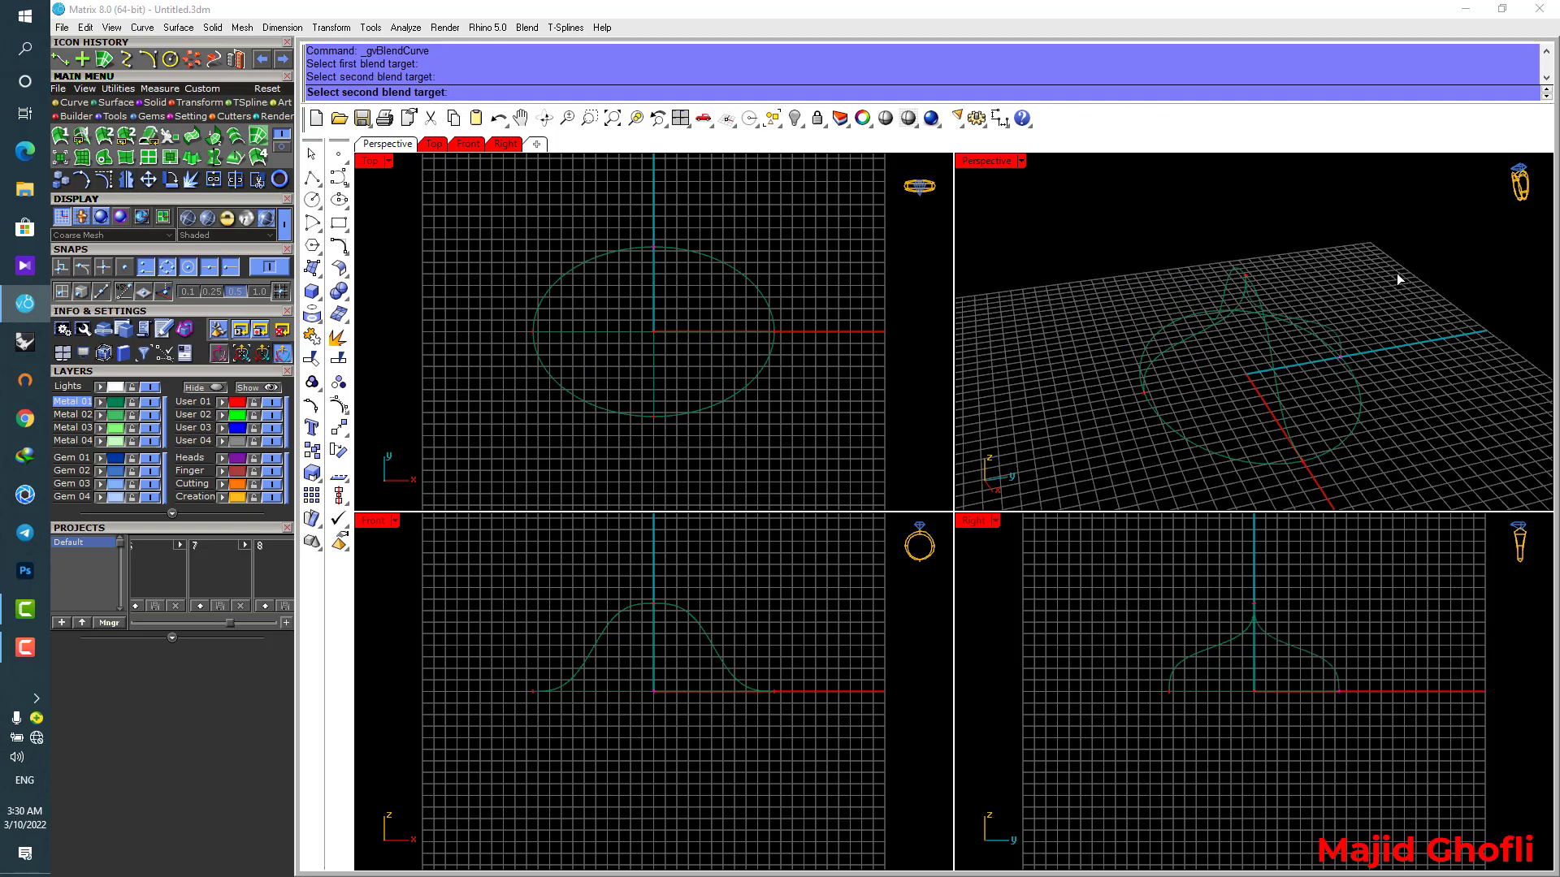
{"action": "right_click_drag", "start_coordinate": [1424, 322], "coordinate": [1337, 366]}
{"action": "left_click", "coordinate": [1181, 234]}
Move the apex Blend Target up and partly back down along Z to reshape all four blend curves together.
{"action": "right_click_drag", "start_coordinate": [1181, 231], "coordinate": [1339, 244]}
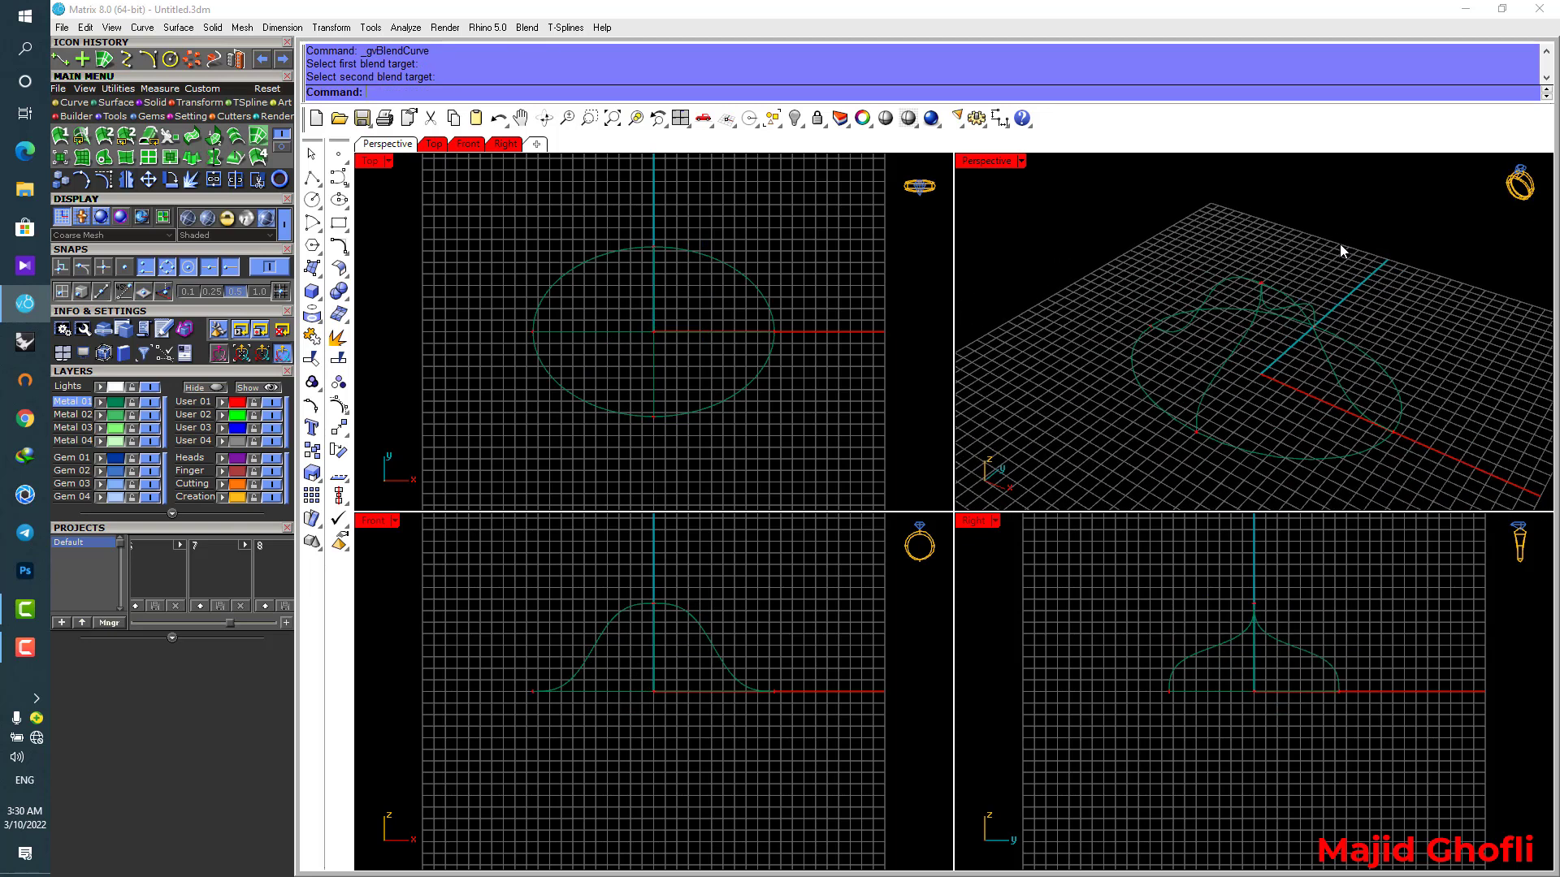
{"action": "left_click_drag", "start_coordinate": [1278, 306], "coordinate": [1278, 306]}
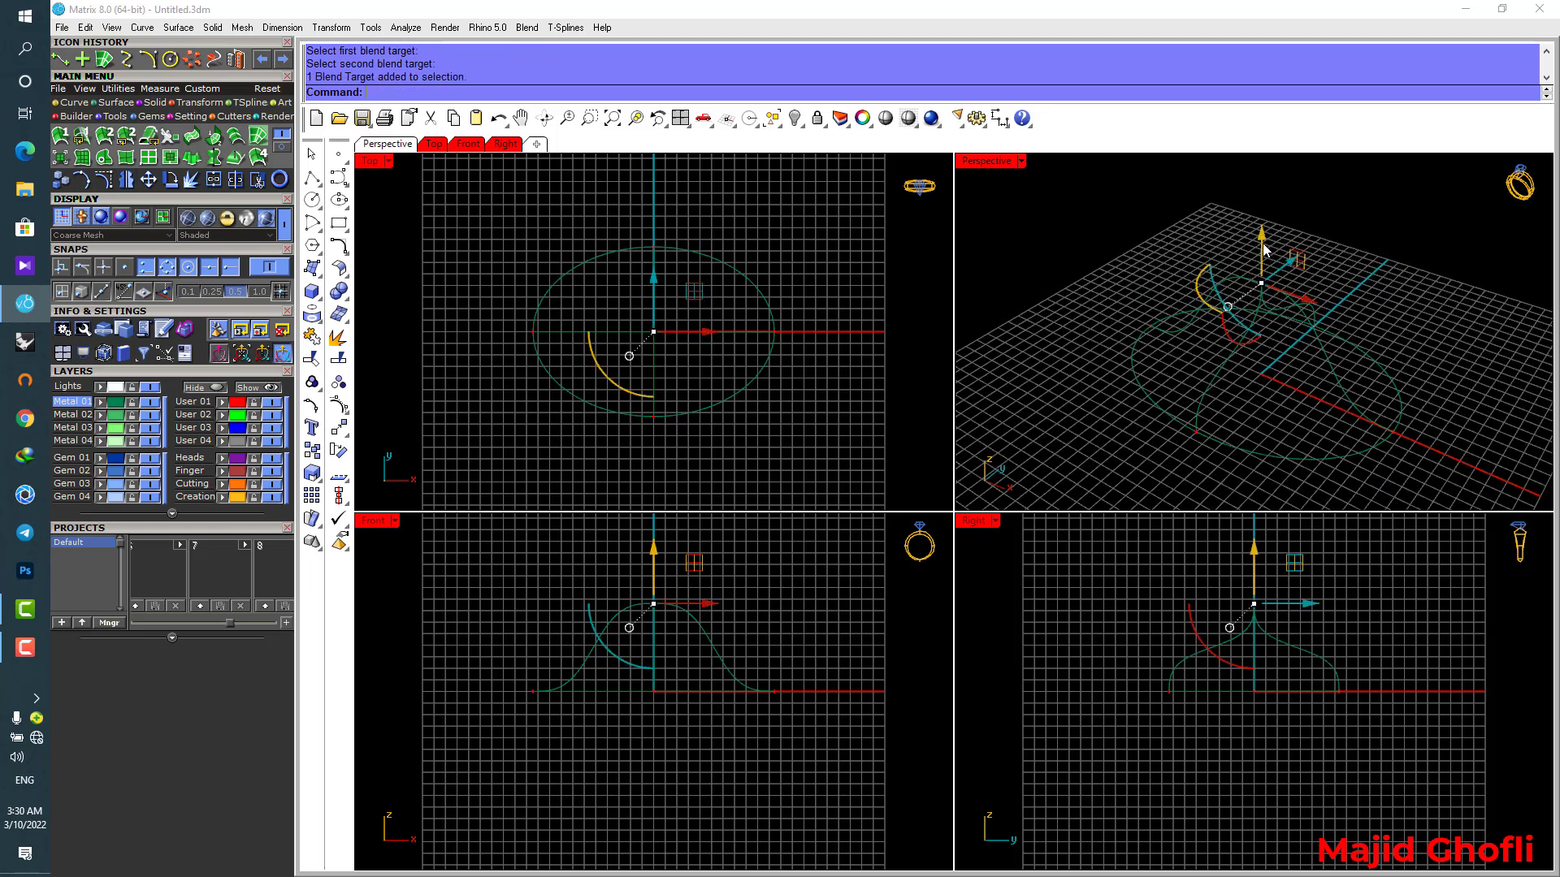
{"action": "left_click_drag", "start_coordinate": [1263, 246], "coordinate": [1264, 206]}
{"action": "right_click_drag", "start_coordinate": [1358, 247], "coordinate": [1279, 220]}
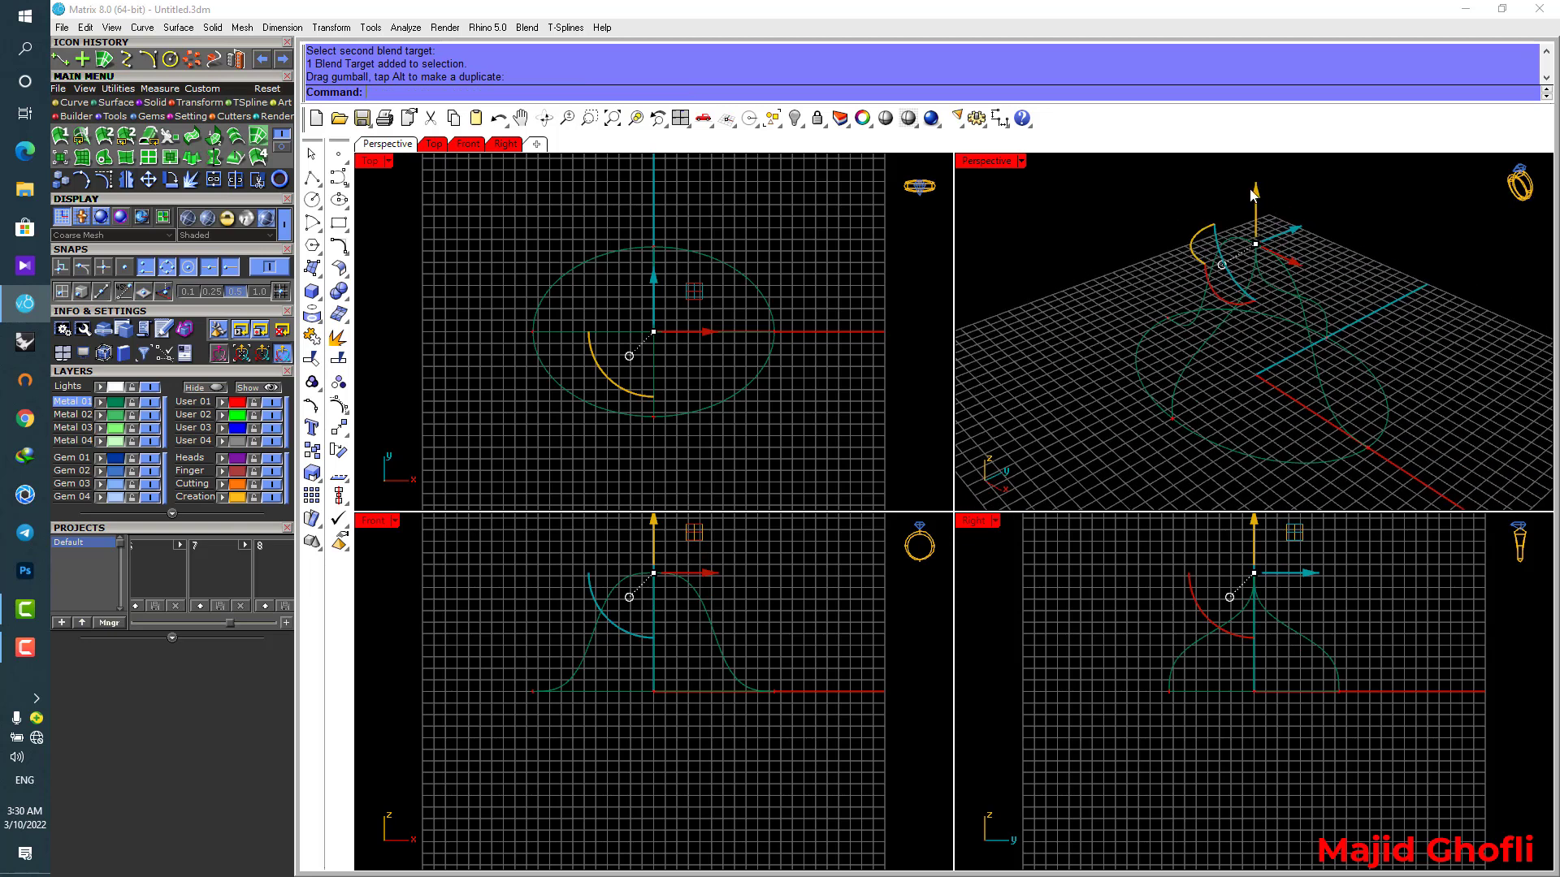
{"action": "left_click_drag", "start_coordinate": [1257, 197], "coordinate": [1258, 225]}
{"action": "left_click_drag", "start_coordinate": [1255, 224], "coordinate": [1255, 225]}
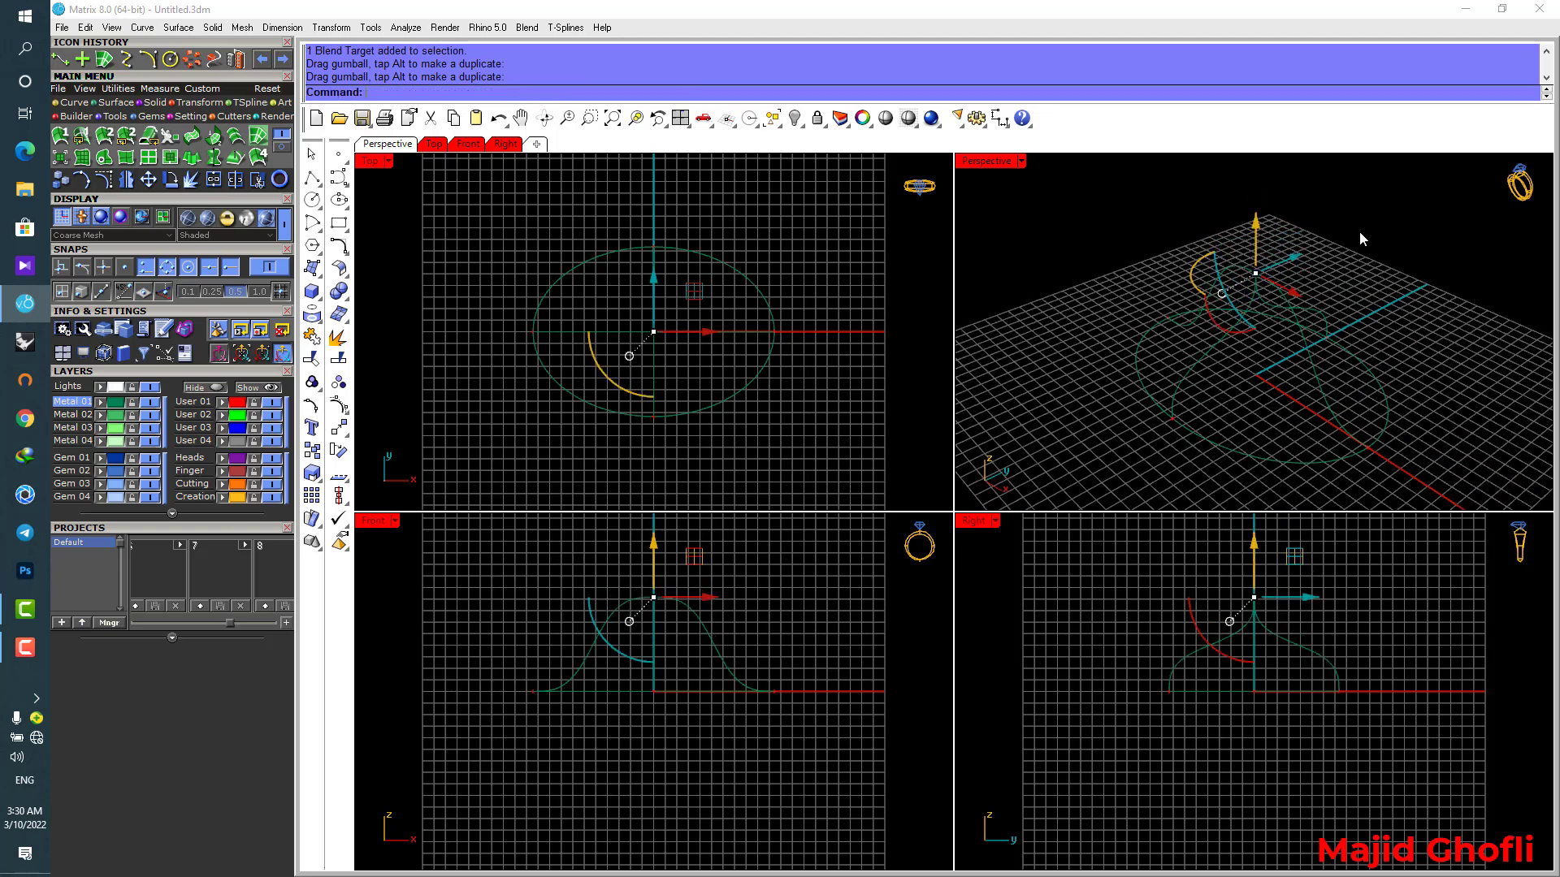
{"action": "left_click", "coordinate": [1358, 236]}
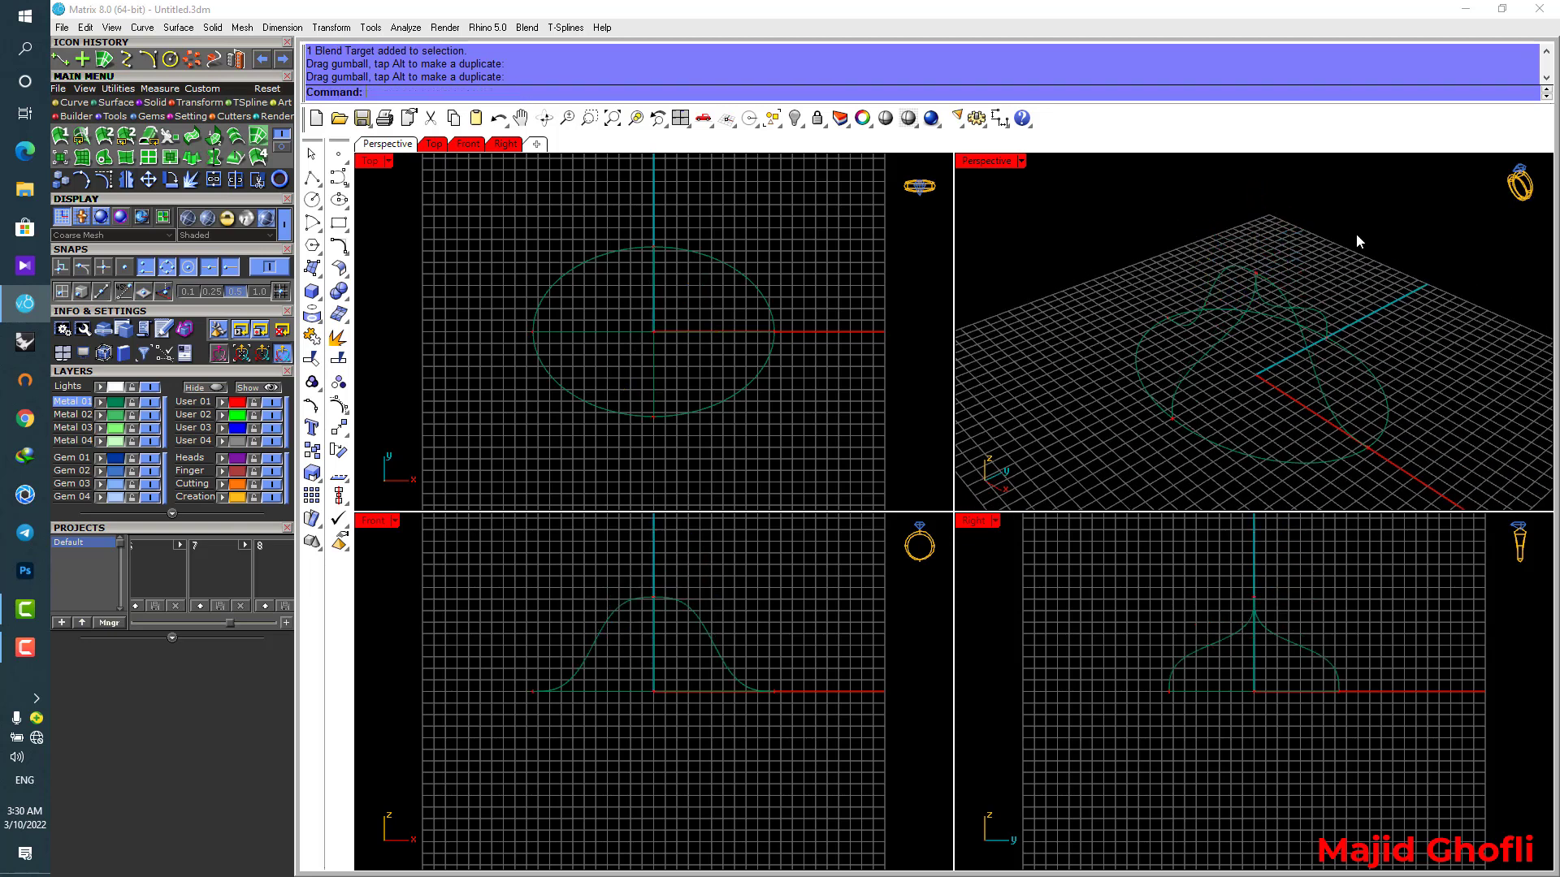
Use Blend Toggle on the negative Y blend curve at the apex target, cycling its direction until it leaves the apex outward along Y.
{"action": "double_click", "coordinate": [990, 160]}
{"action": "mouse_move", "coordinate": [1089, 347]}
{"action": "right_mouse_down"}
{"action": "mouse_move", "coordinate": [971, 341]}
{"action": "mouse_move", "coordinate": [1105, 344]}
{"action": "right_mouse_up"}
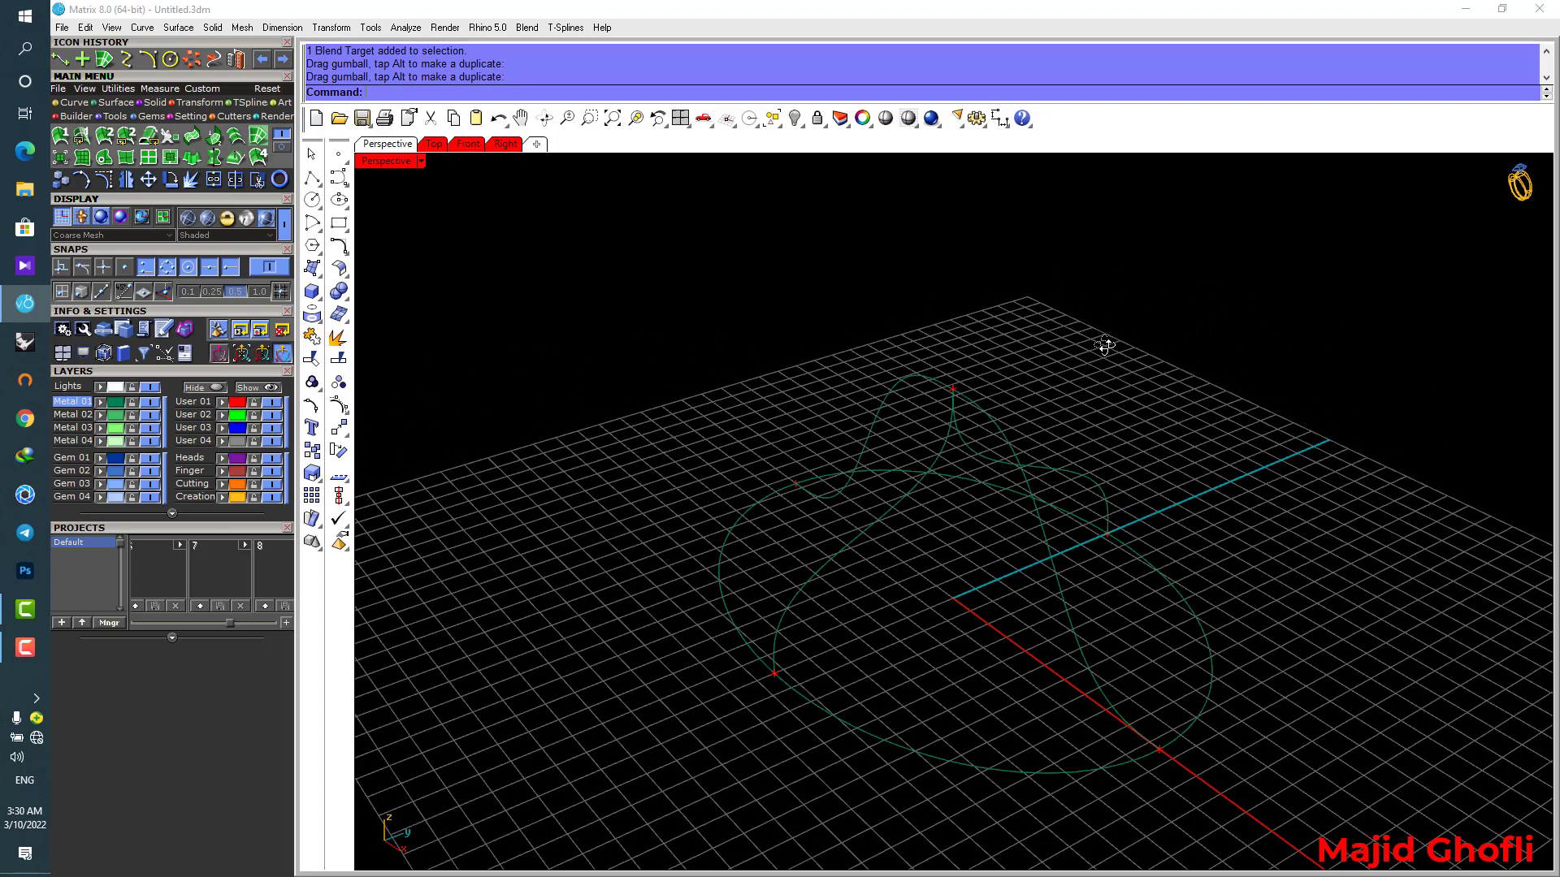
{"action": "left_click", "coordinate": [528, 32]}
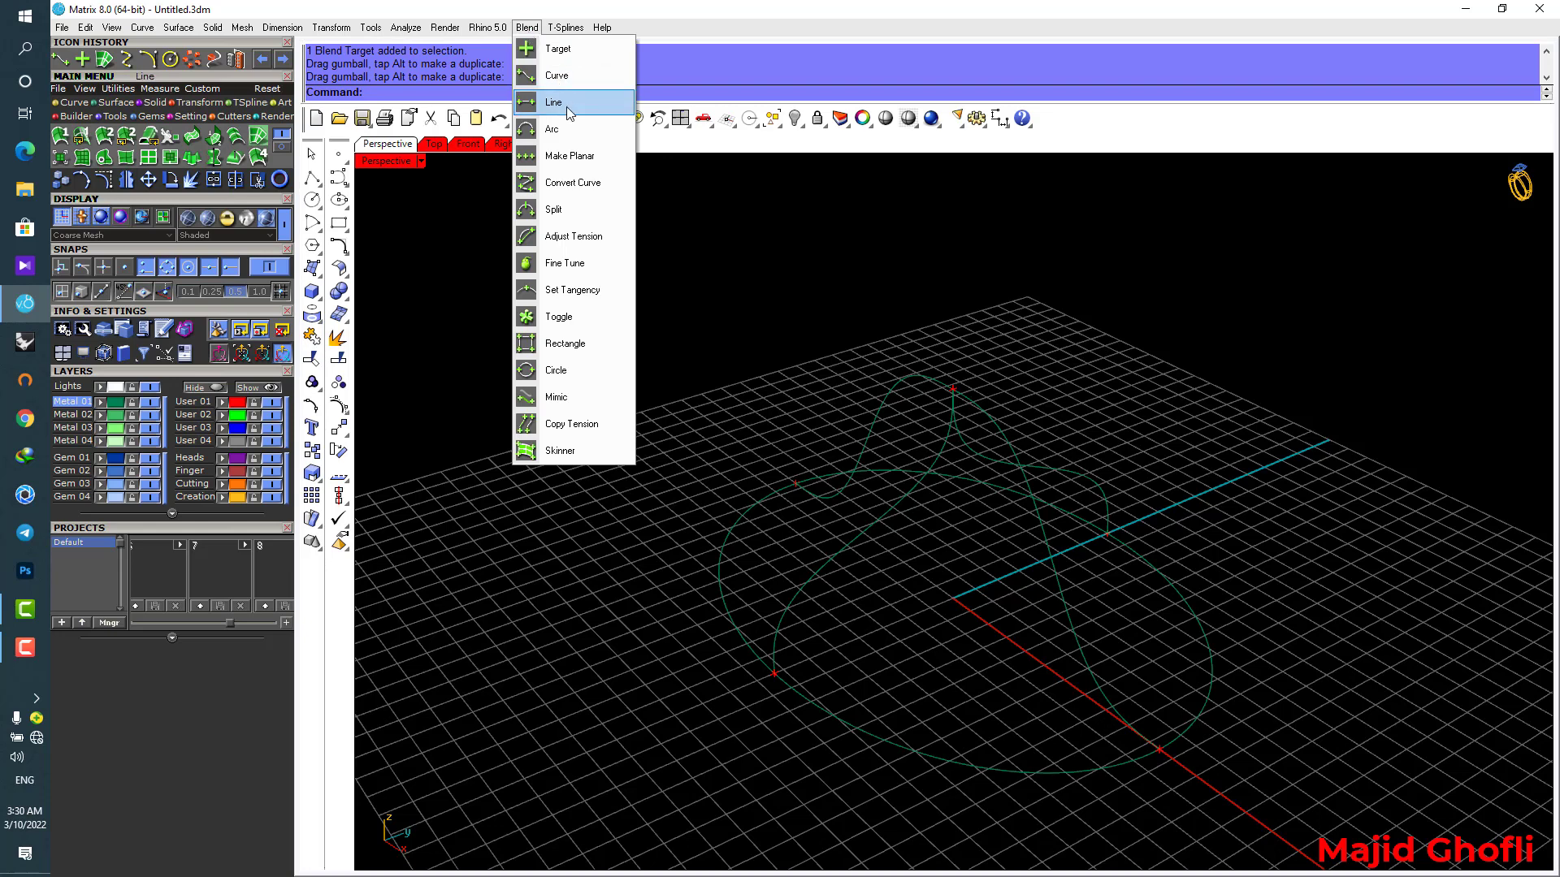
{"action": "left_click", "coordinate": [566, 317]}
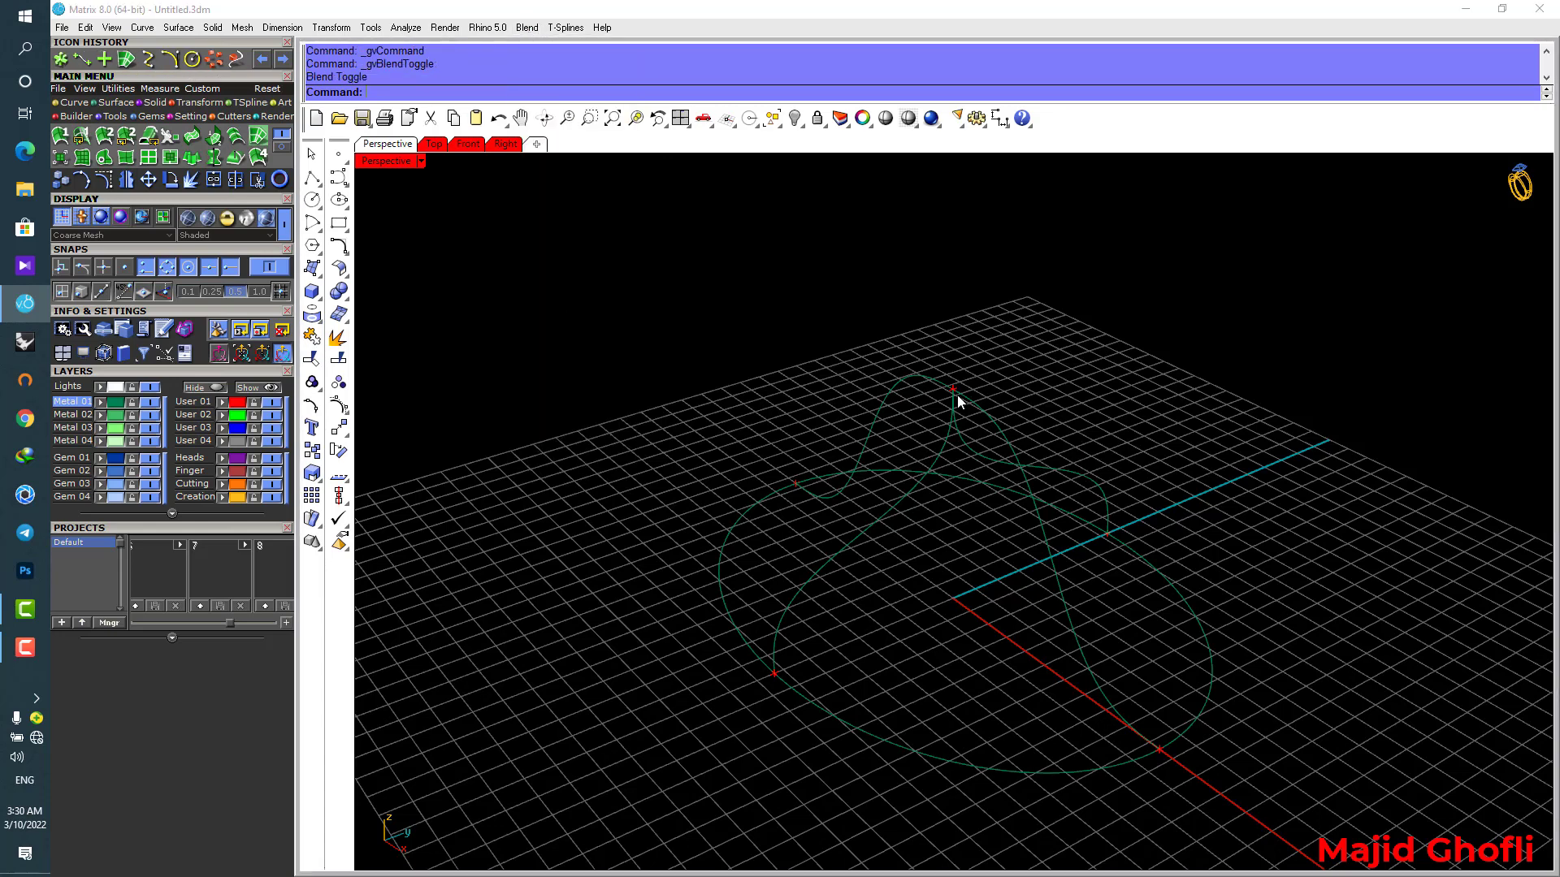
{"action": "right_click_drag", "start_coordinate": [907, 448], "coordinate": [914, 471]}
{"action": "left_click", "coordinate": [914, 471]}
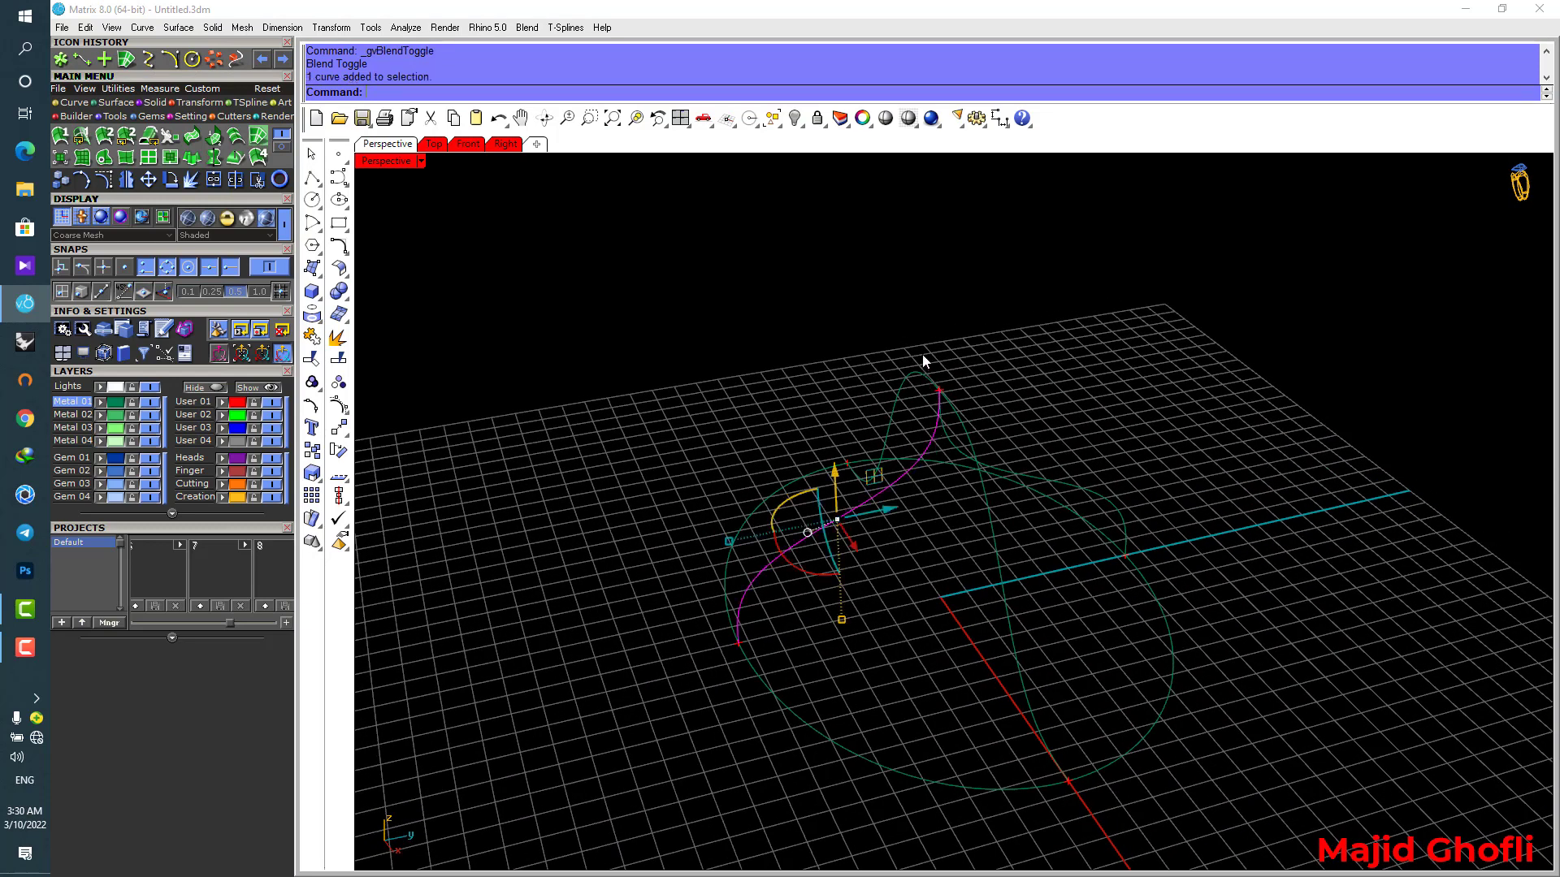
{"action": "left_click_drag", "start_coordinate": [970, 412], "coordinate": [972, 414]}
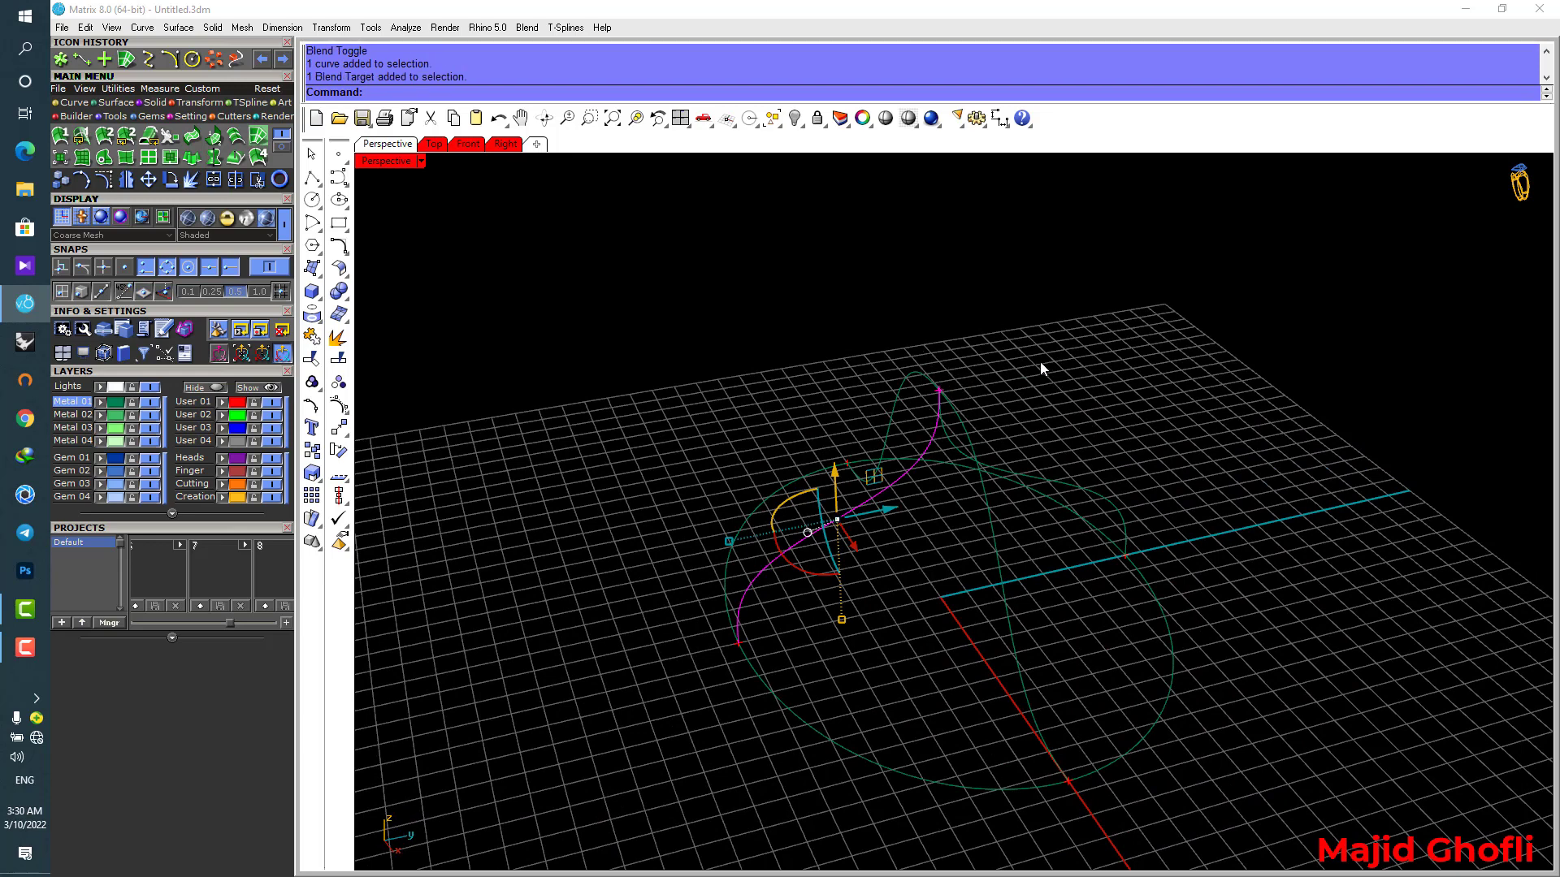
{"action": "key", "text": "Return"}
{"action": "key", "text": "Return"}
{"action": "key", "text": "Return"}
{"action": "key", "text": "Return"}
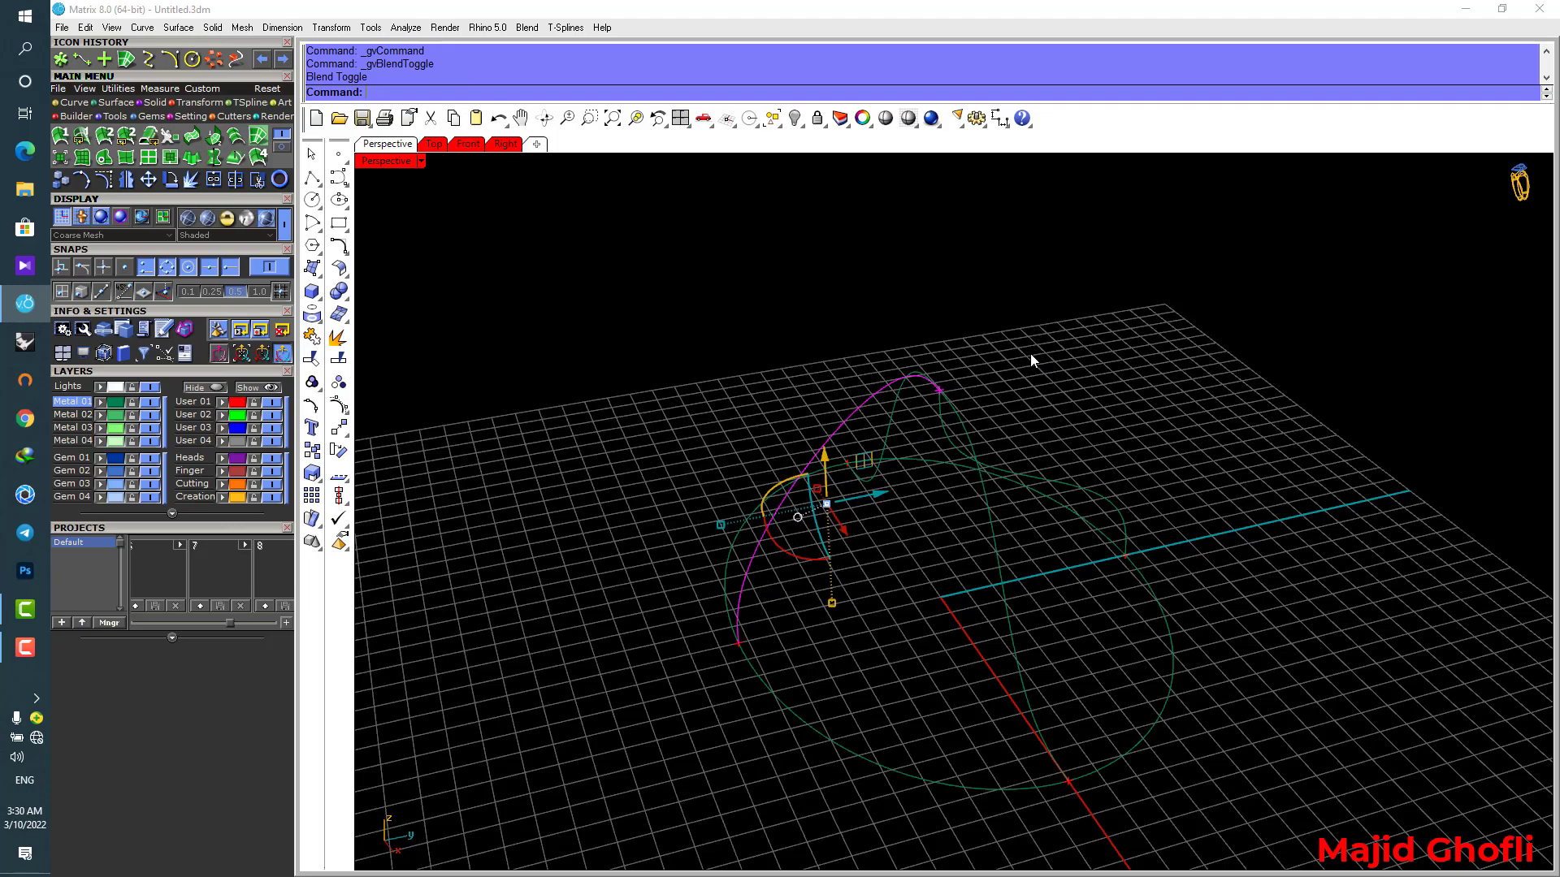
{"action": "right_click_drag", "start_coordinate": [1058, 381], "coordinate": [985, 383]}
{"action": "left_click", "coordinate": [1045, 340]}
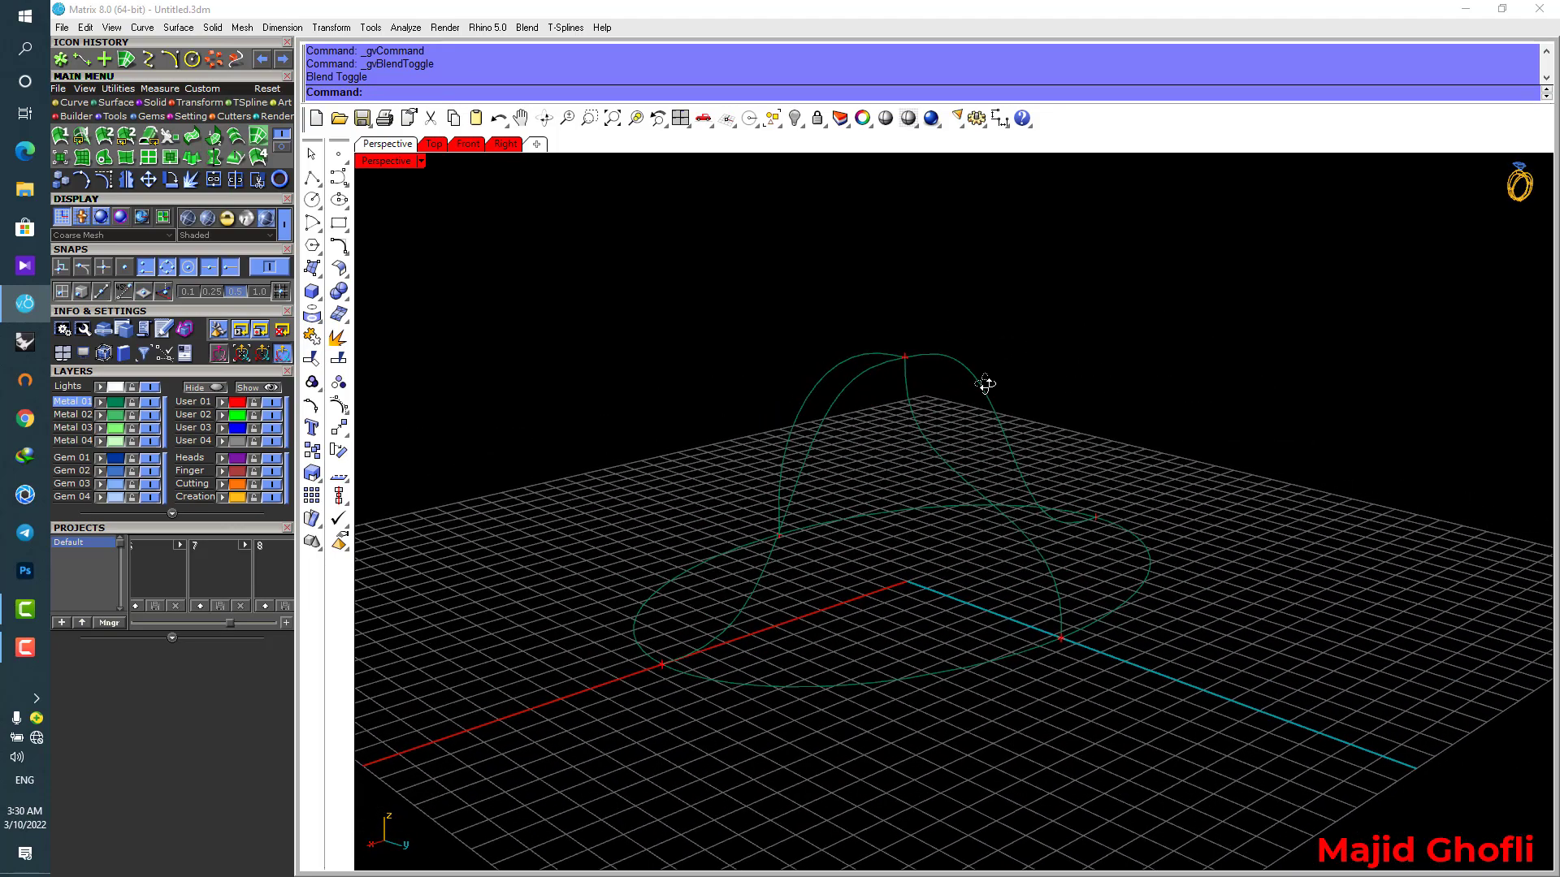
Toggle the positive Y blend curve at the apex target, cycling its direction until it leaves the apex outward along Y.
{"action": "left_click", "coordinate": [909, 383]}
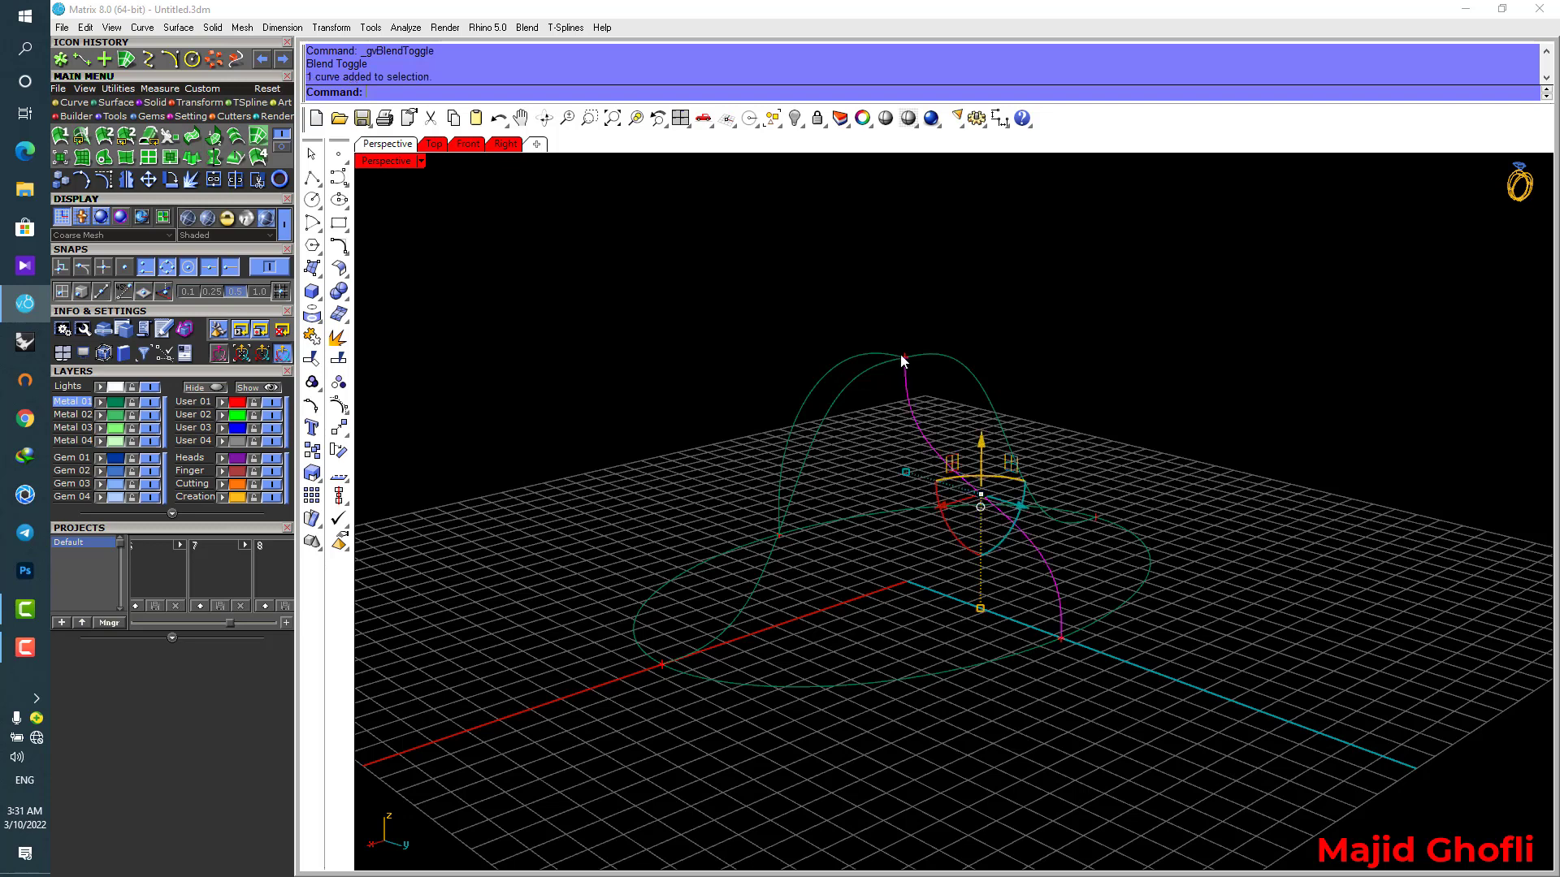
{"action": "right_click", "coordinate": [1060, 313]}
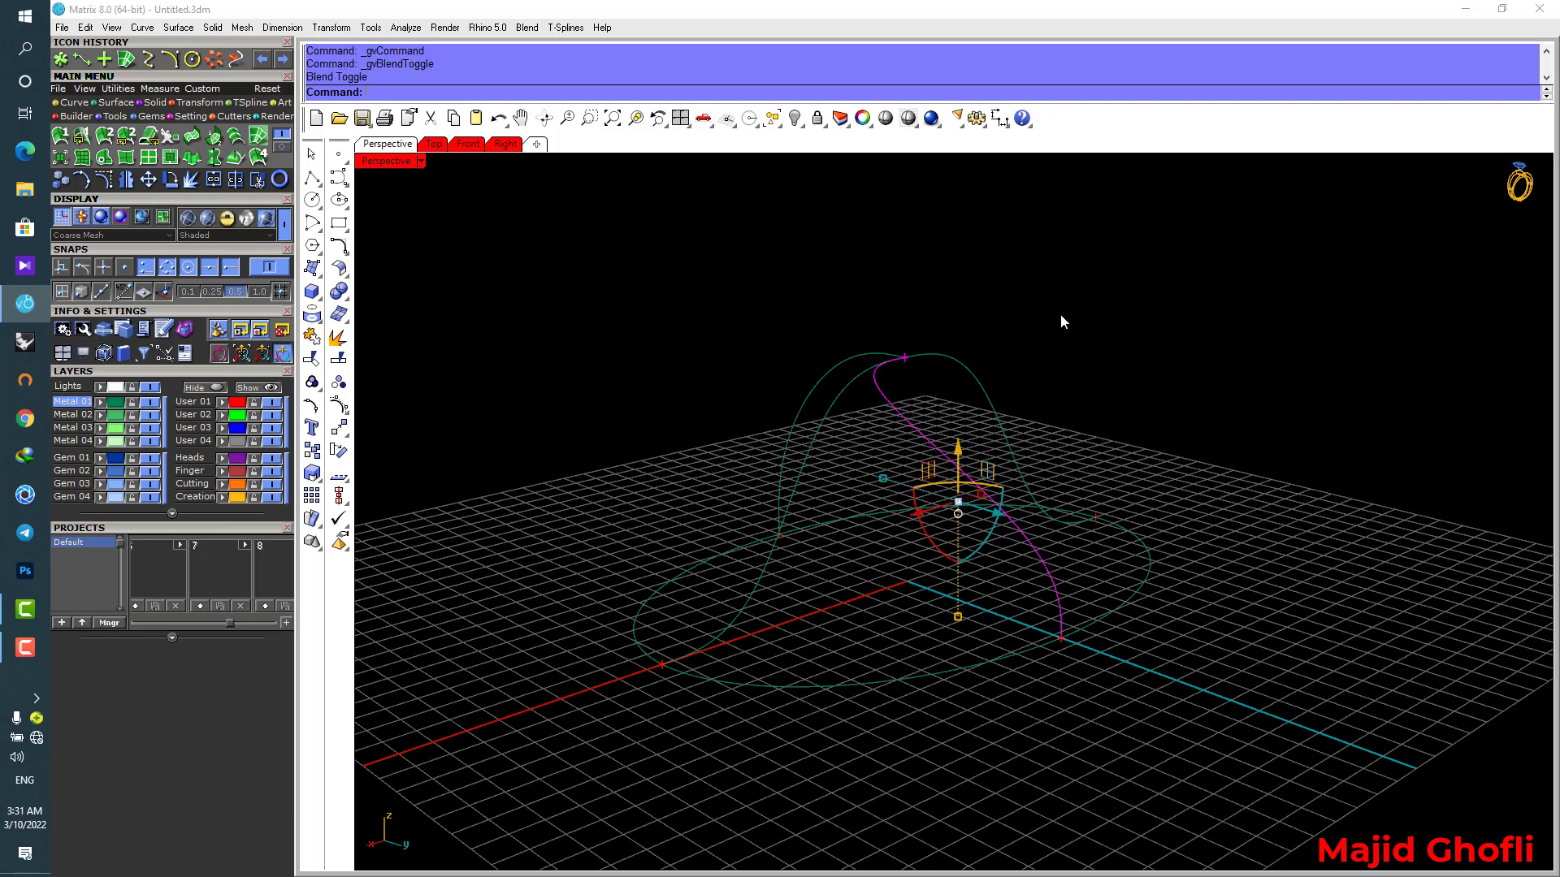
{"action": "right_click", "coordinate": [1060, 313]}
{"action": "right_click", "coordinate": [1060, 313]}
{"action": "right_click", "coordinate": [1061, 313]}
{"action": "right_click", "coordinate": [1060, 313]}
{"action": "right_click", "coordinate": [1060, 313]}
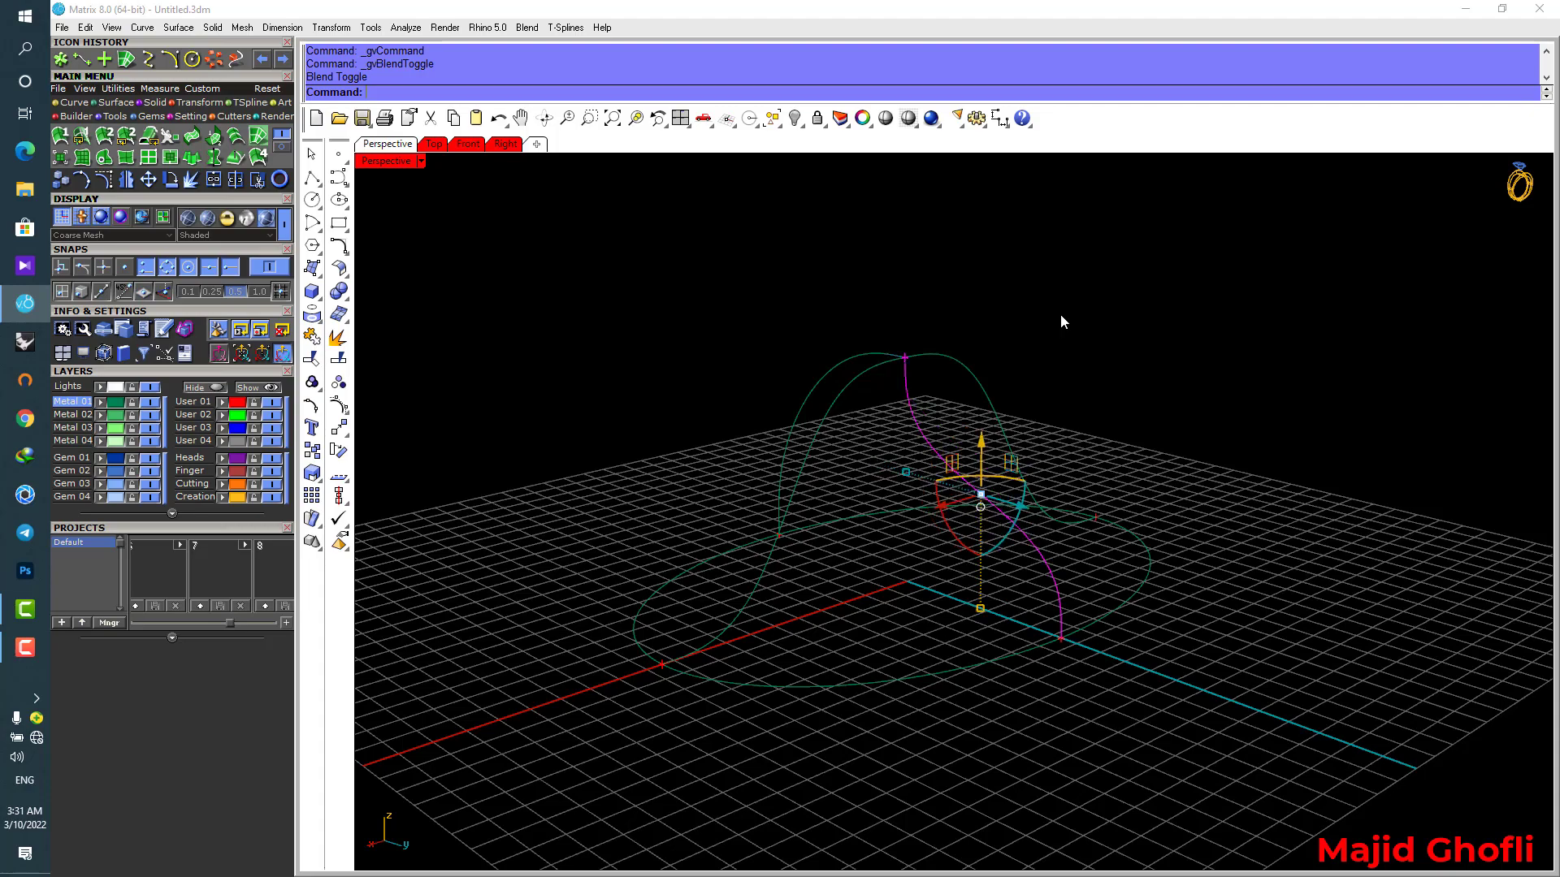
{"action": "right_click", "coordinate": [1060, 314]}
{"action": "right_click", "coordinate": [1060, 314]}
{"action": "right_click_drag", "start_coordinate": [1061, 316], "coordinate": [611, 615]}
{"action": "key", "text": "Escape"}
{"action": "scroll", "coordinate": [668, 590], "scroll_direction": "up", "scroll_amount": 3}
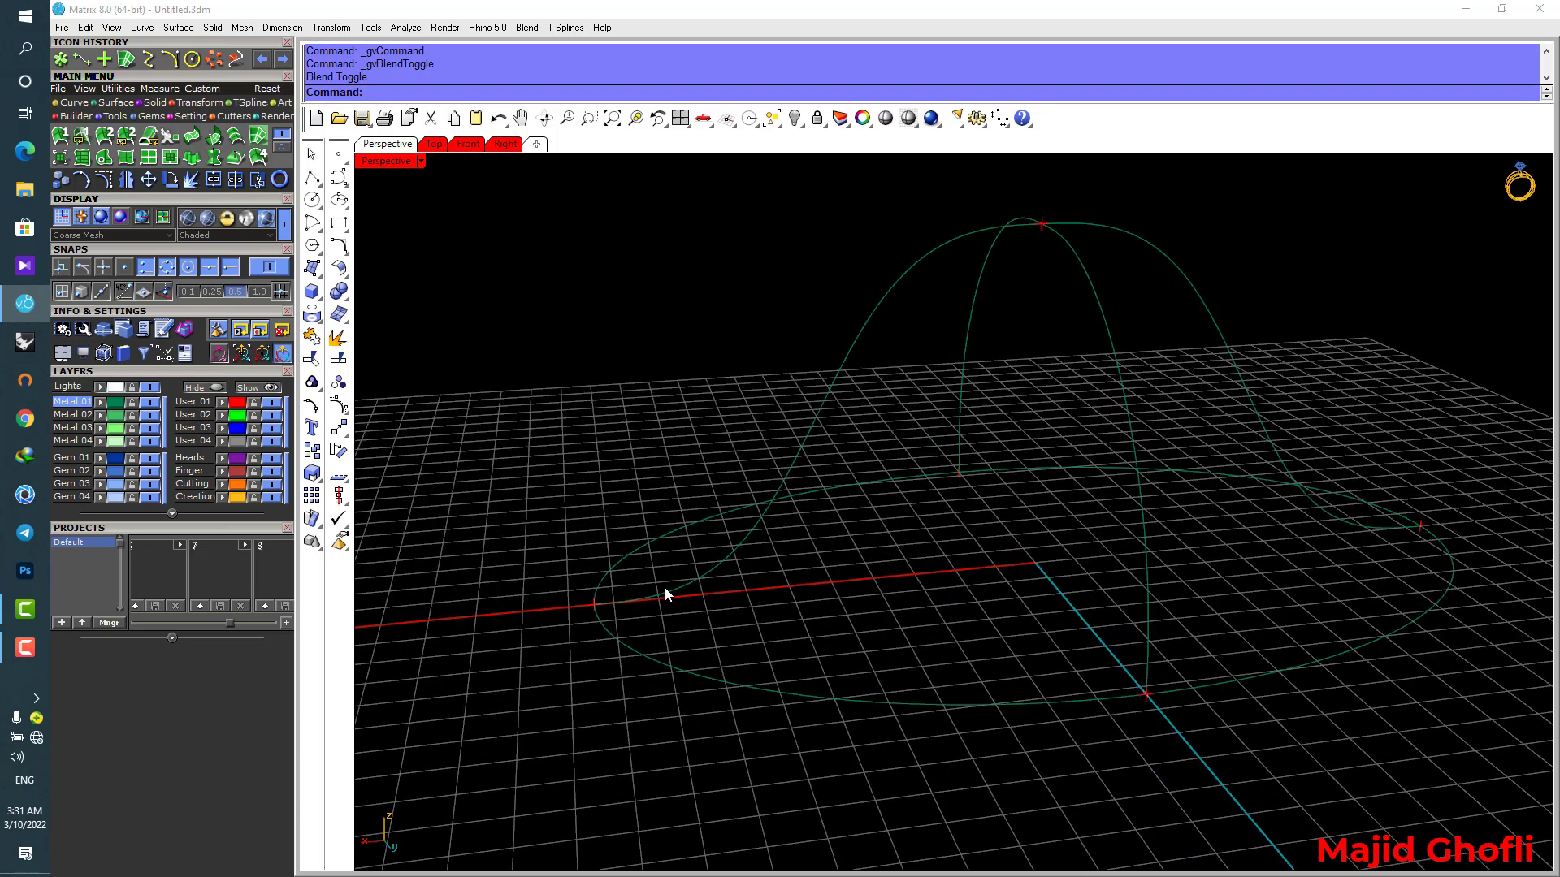
Toggle the positive X blend curve at its ellipse quadrant target, cycling its direction until it rises vertically from the ellipse.
{"action": "left_click", "coordinate": [674, 589]}
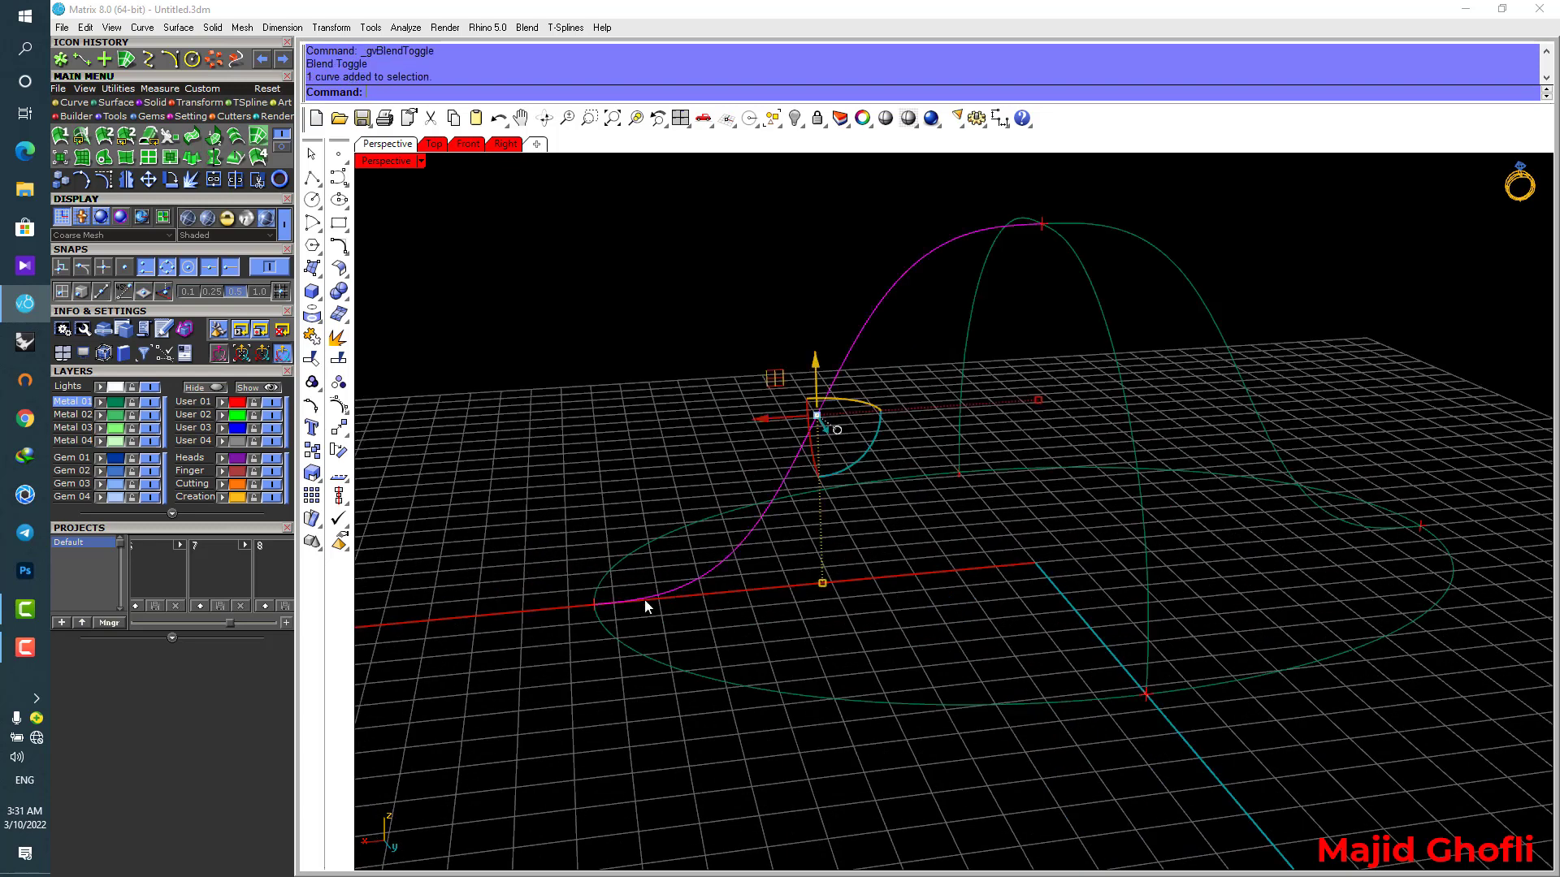
{"action": "left_click_drag", "start_coordinate": [606, 636], "coordinate": [614, 643]}
{"action": "right_click", "coordinate": [594, 490]}
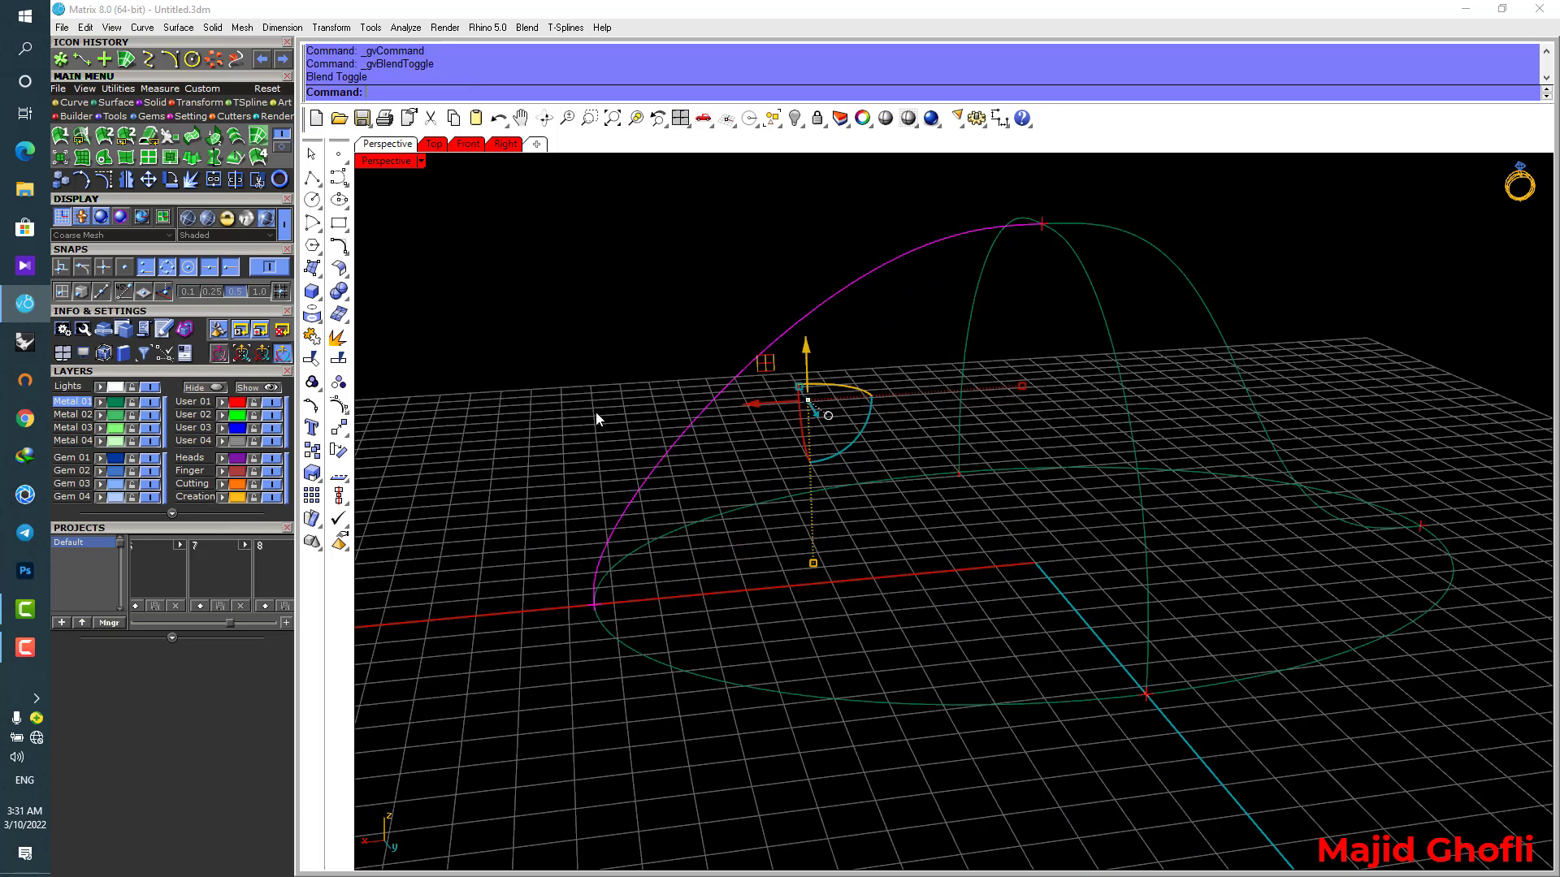
{"action": "right_click_drag", "start_coordinate": [562, 393], "coordinate": [1129, 284]}
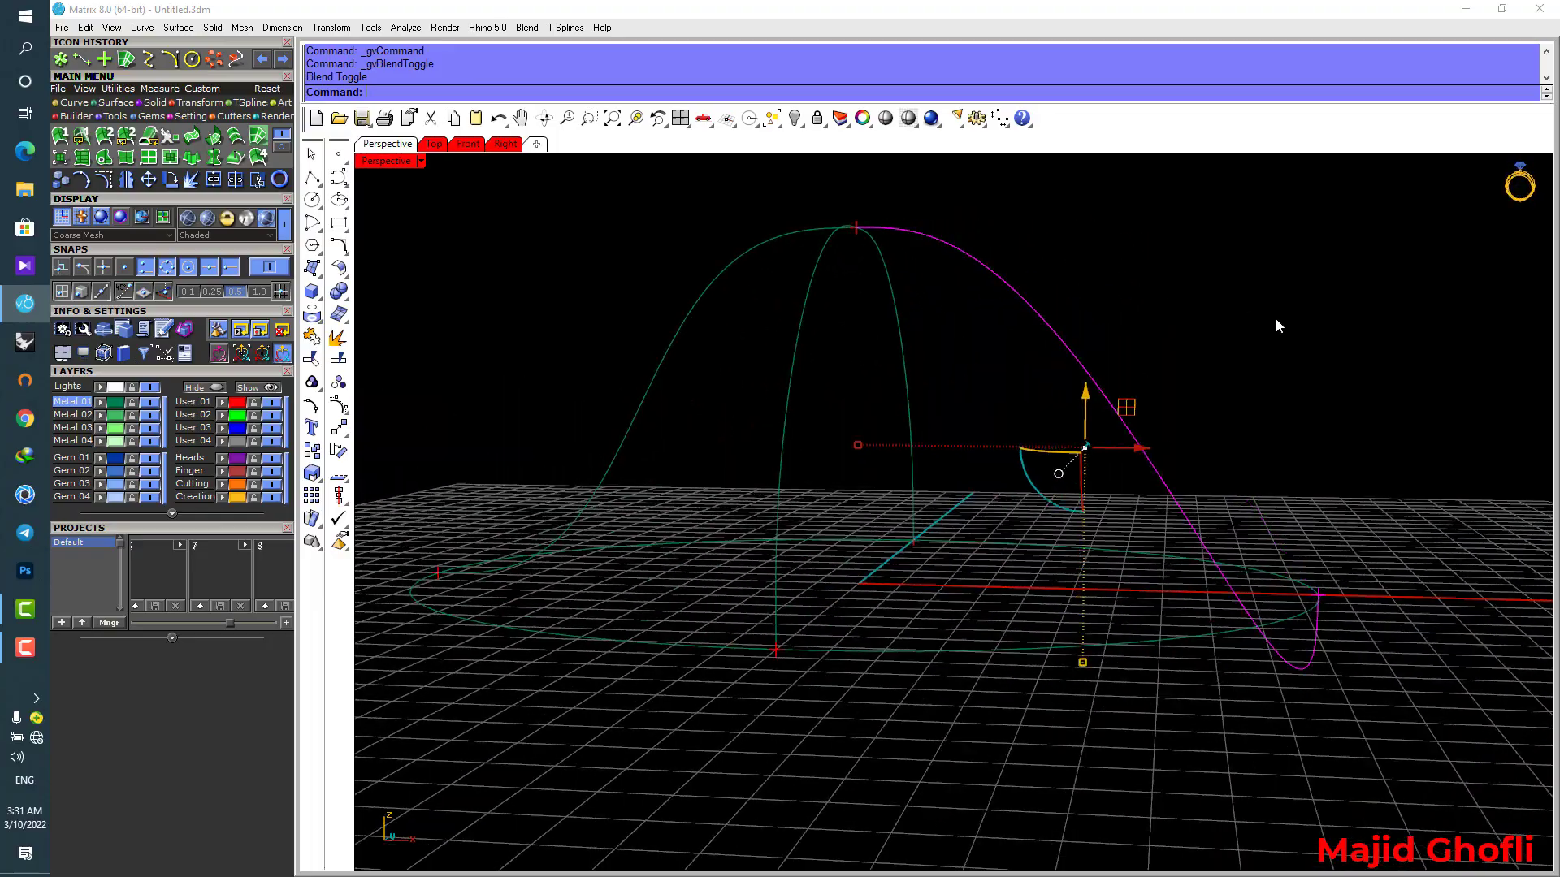
{"action": "right_click_drag", "start_coordinate": [1275, 318], "coordinate": [1018, 277]}
{"action": "right_click", "coordinate": [1189, 223]}
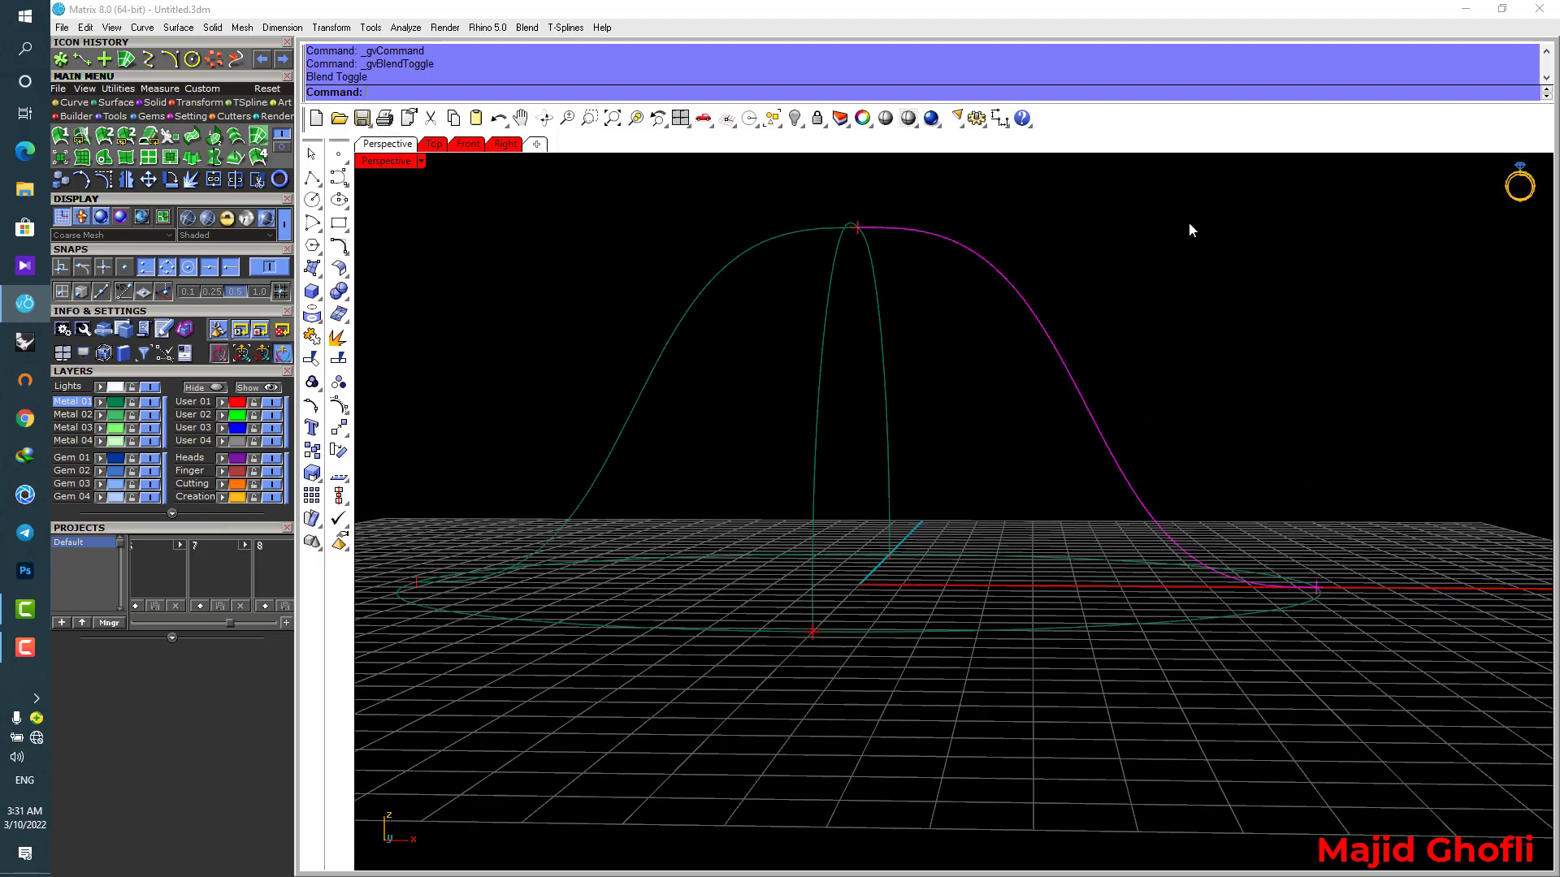
{"action": "left_click", "coordinate": [1189, 223]}
{"action": "left_click", "coordinate": [1130, 497]}
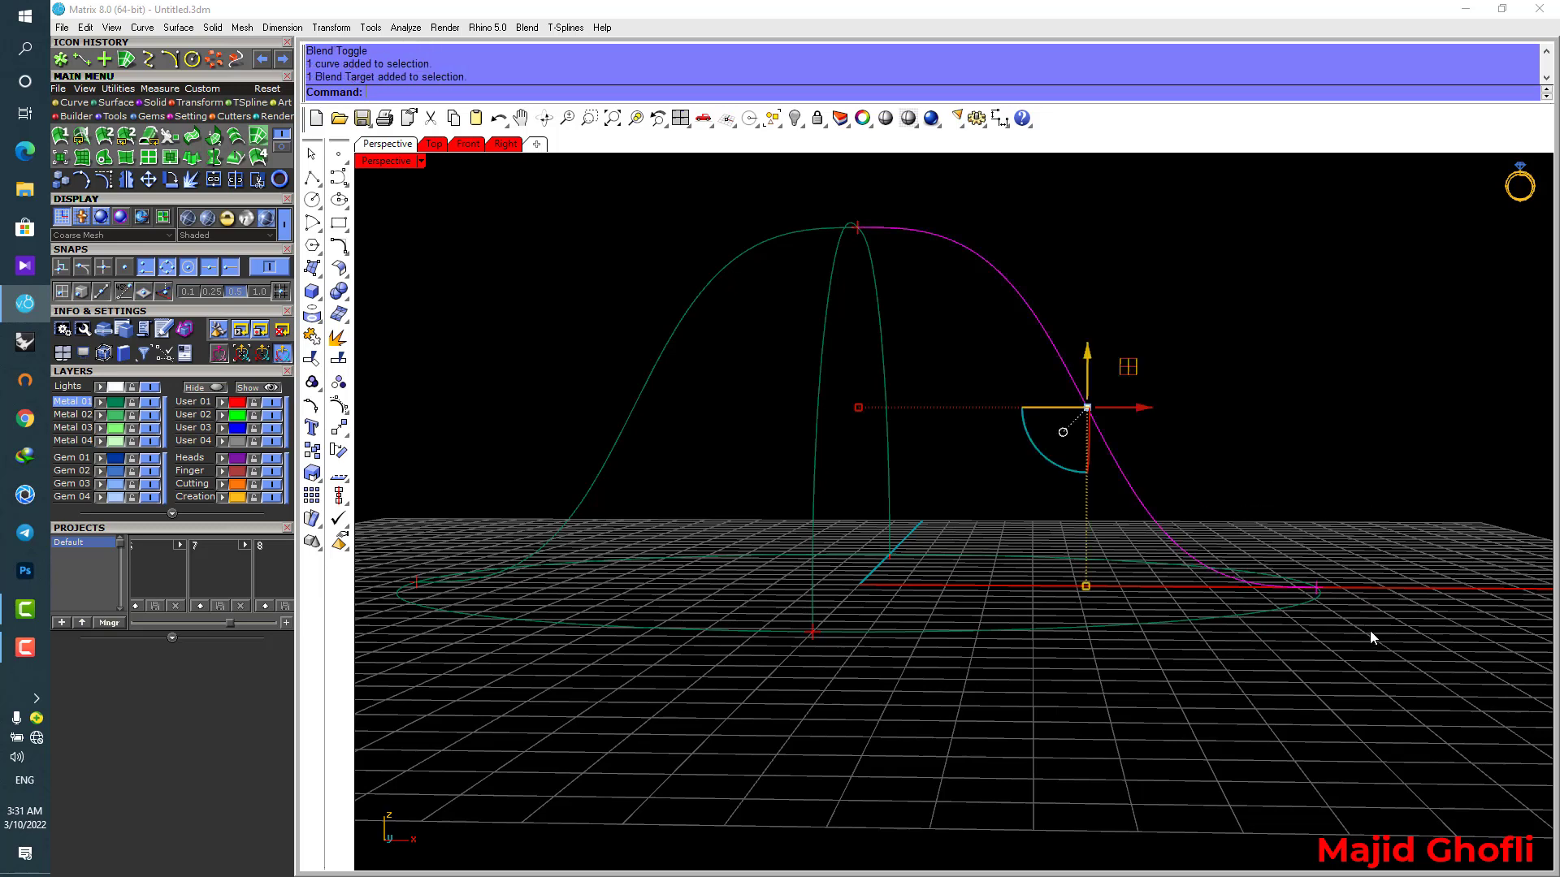
{"action": "right_click_drag", "start_coordinate": [1311, 391], "coordinate": [1057, 445]}
{"action": "left_click", "coordinate": [1544, 736]}
{"action": "left_click", "coordinate": [1246, 367]}
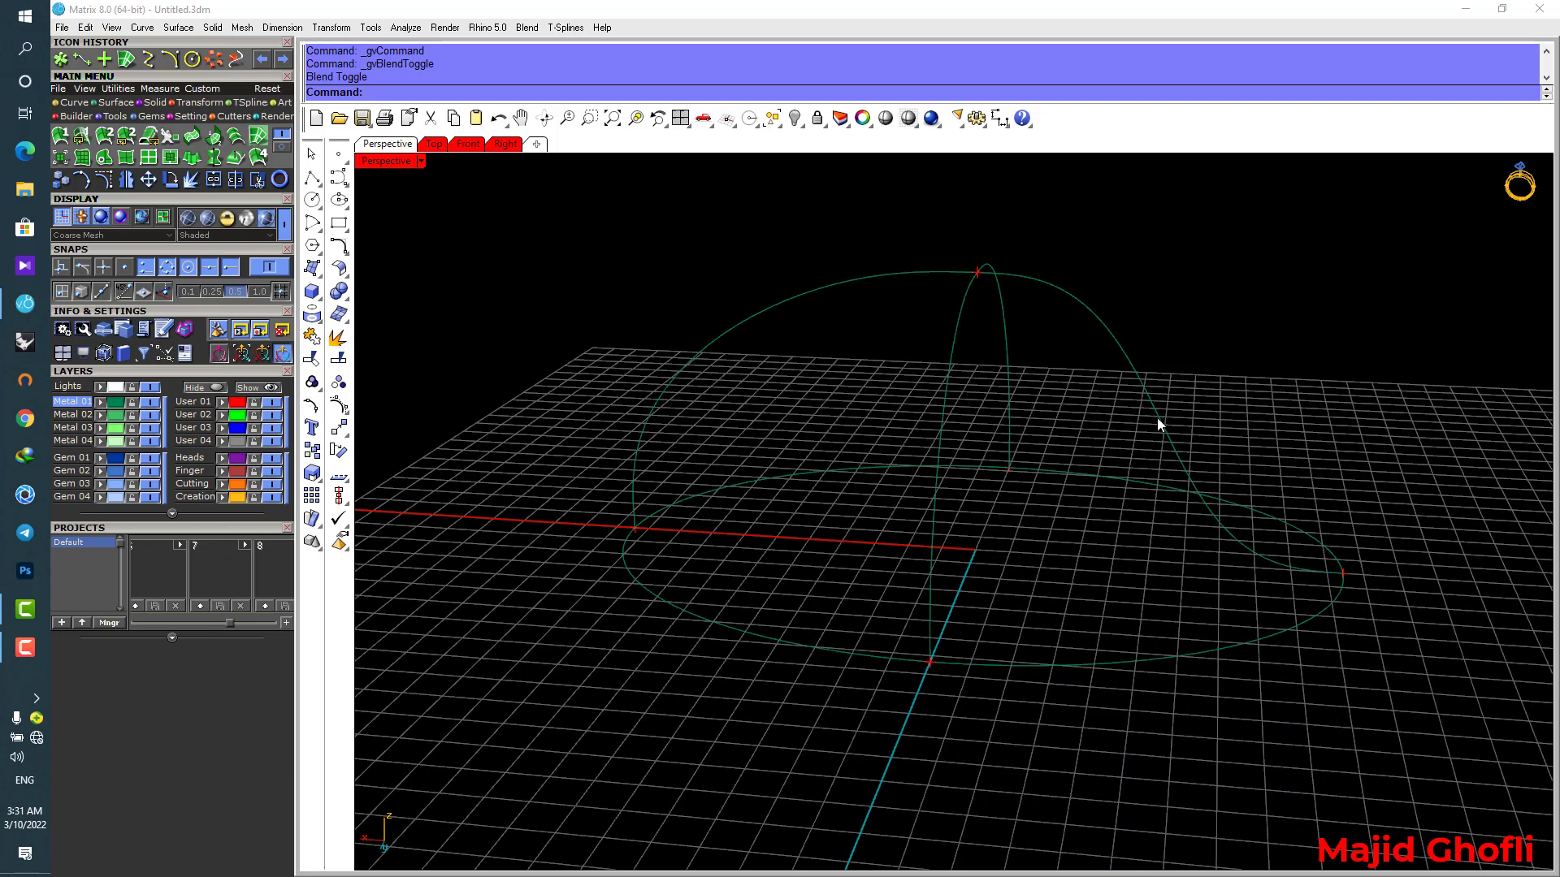
Fine Tune end B of the negative X blend curve, pointing its vector upward and slightly outward in the Front view.
{"action": "left_click", "coordinate": [526, 27]}
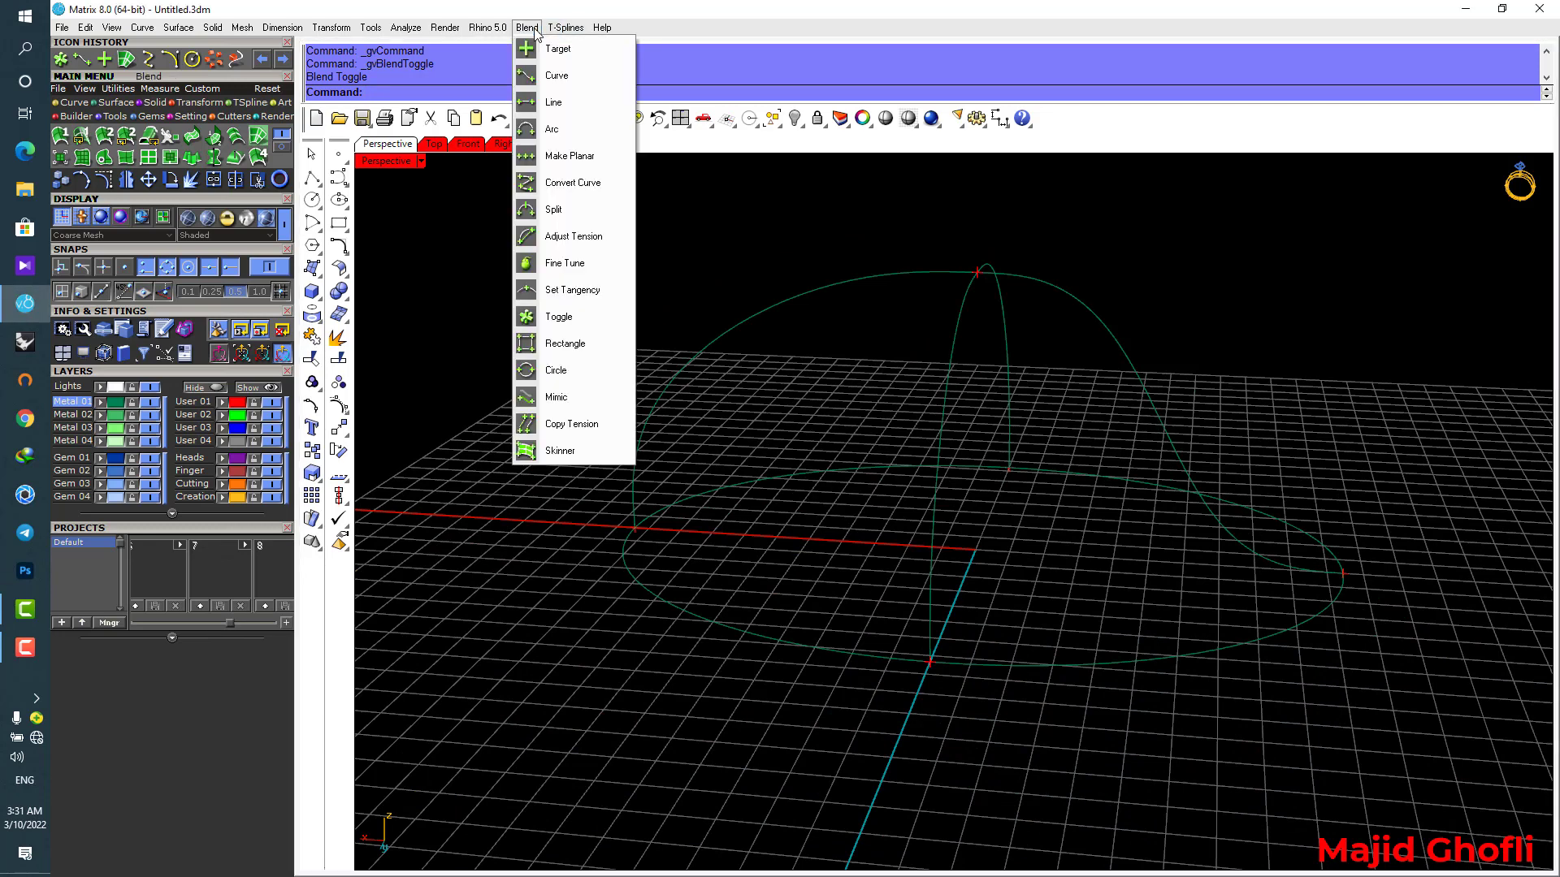
{"action": "left_click", "coordinate": [599, 263]}
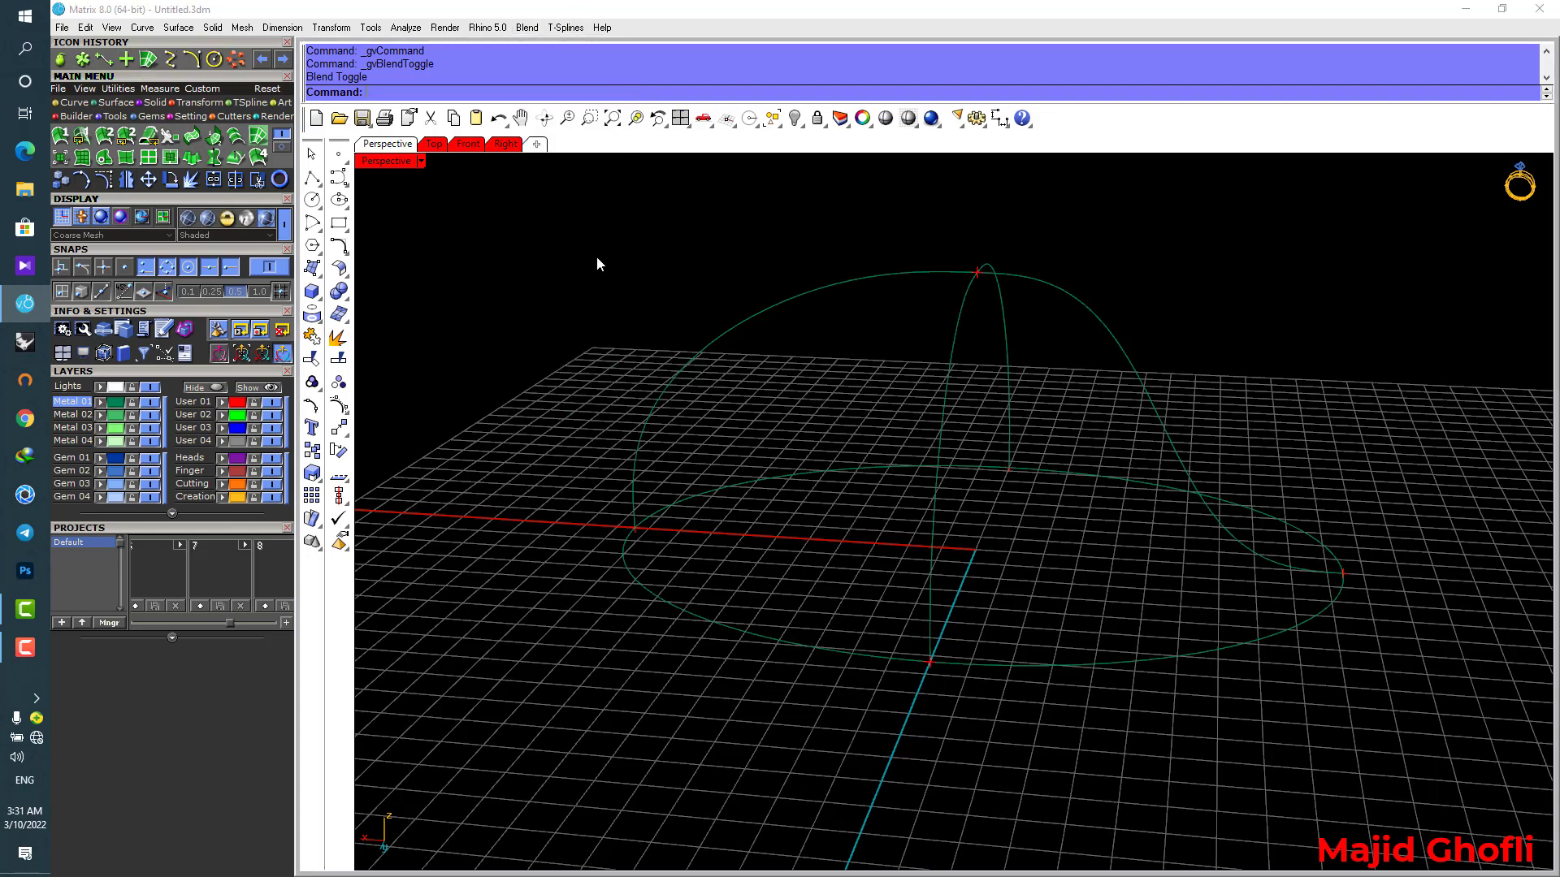
{"action": "left_click", "coordinate": [1187, 460]}
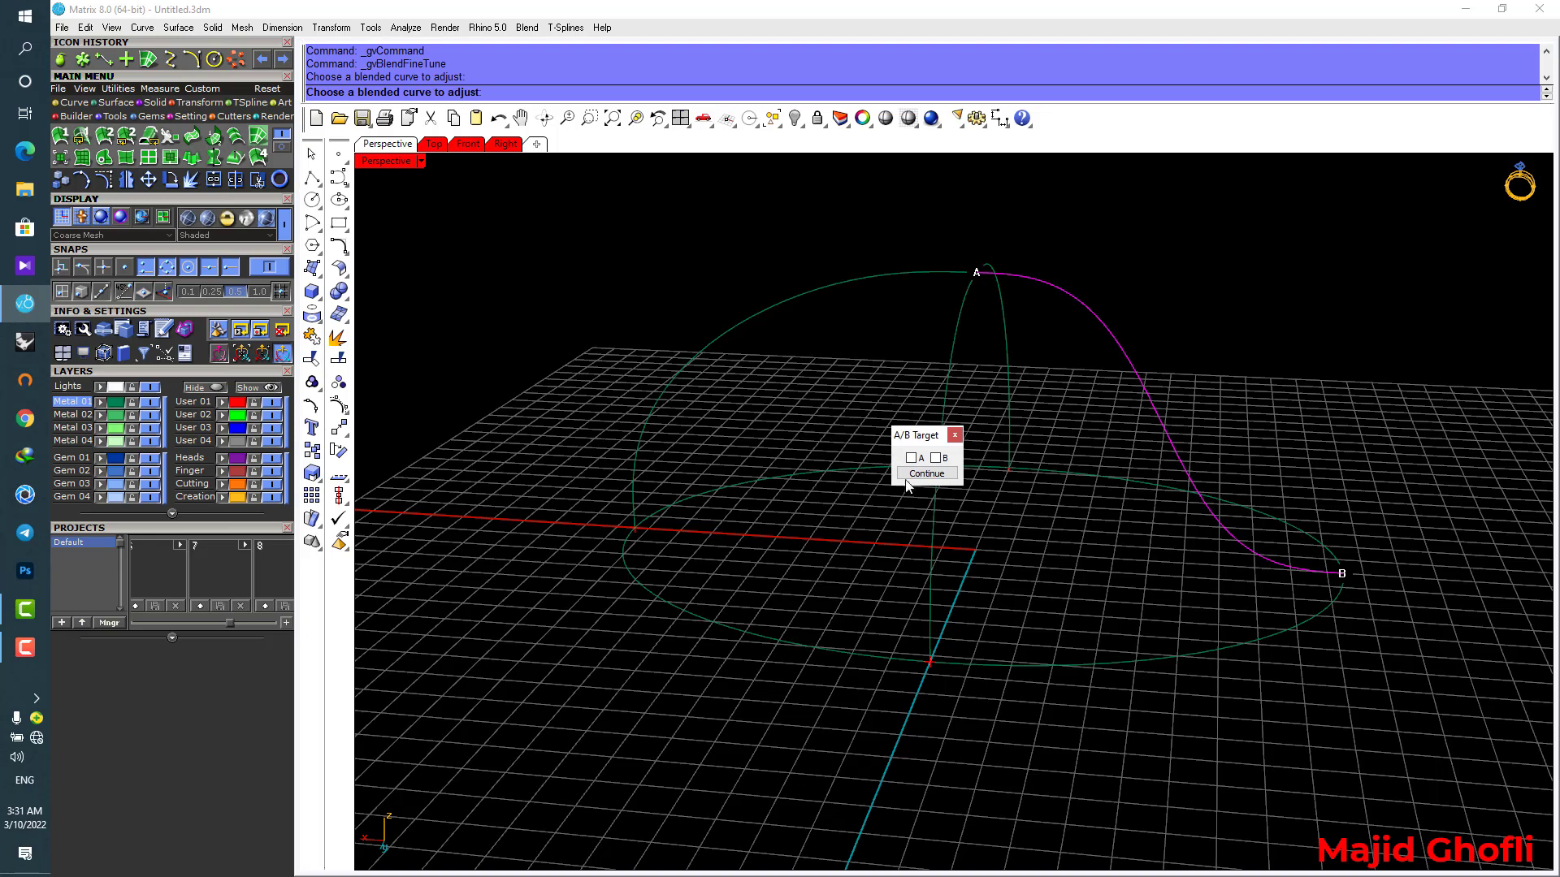
{"action": "left_click", "coordinate": [930, 473]}
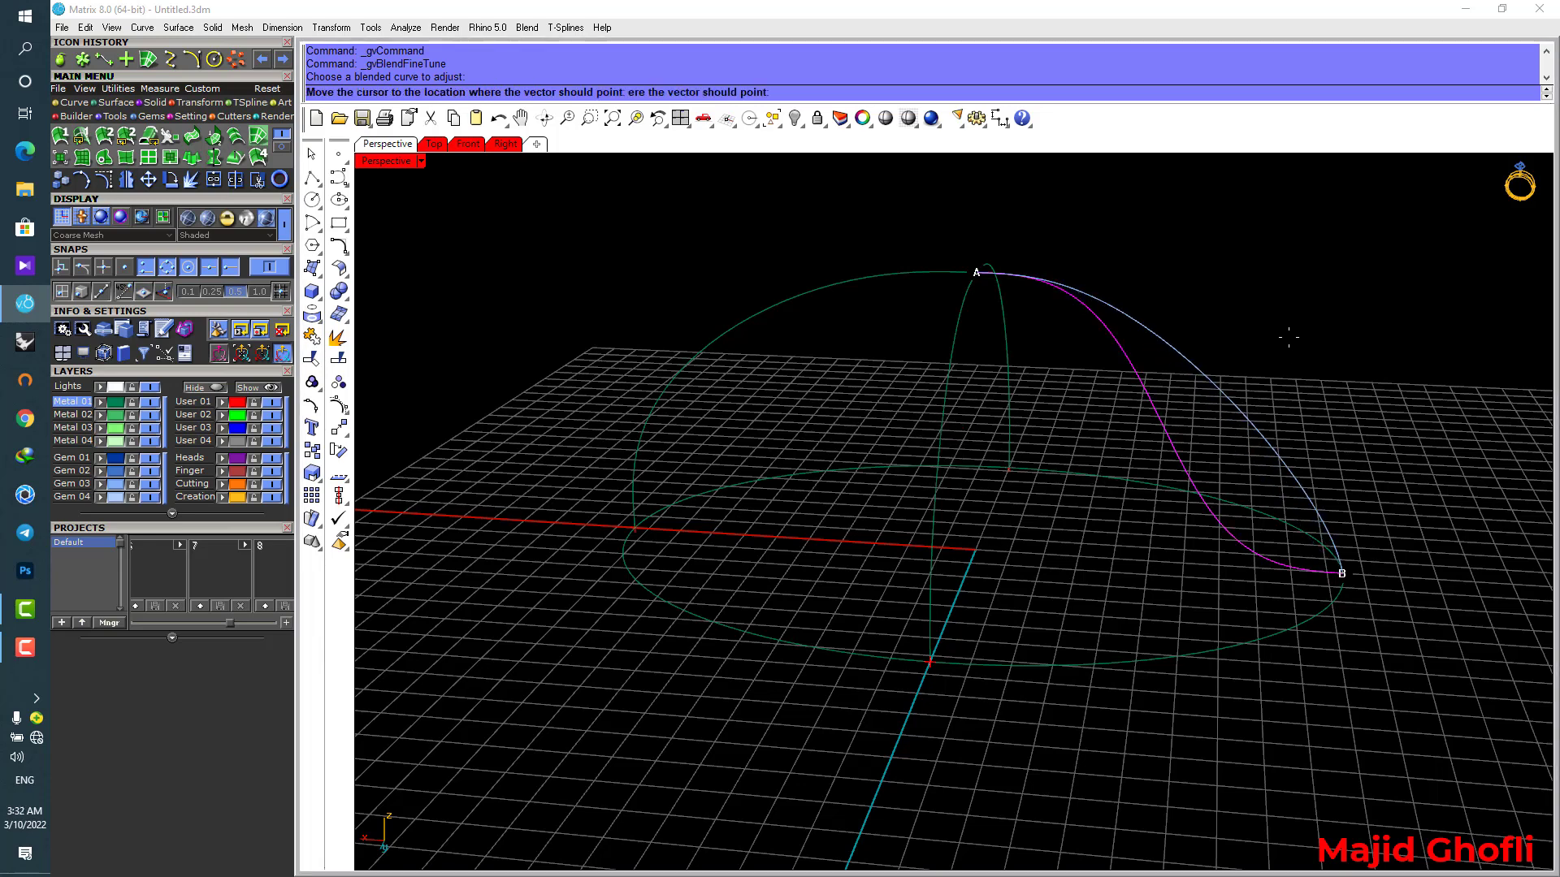
{"action": "double_click", "coordinate": [398, 160]}
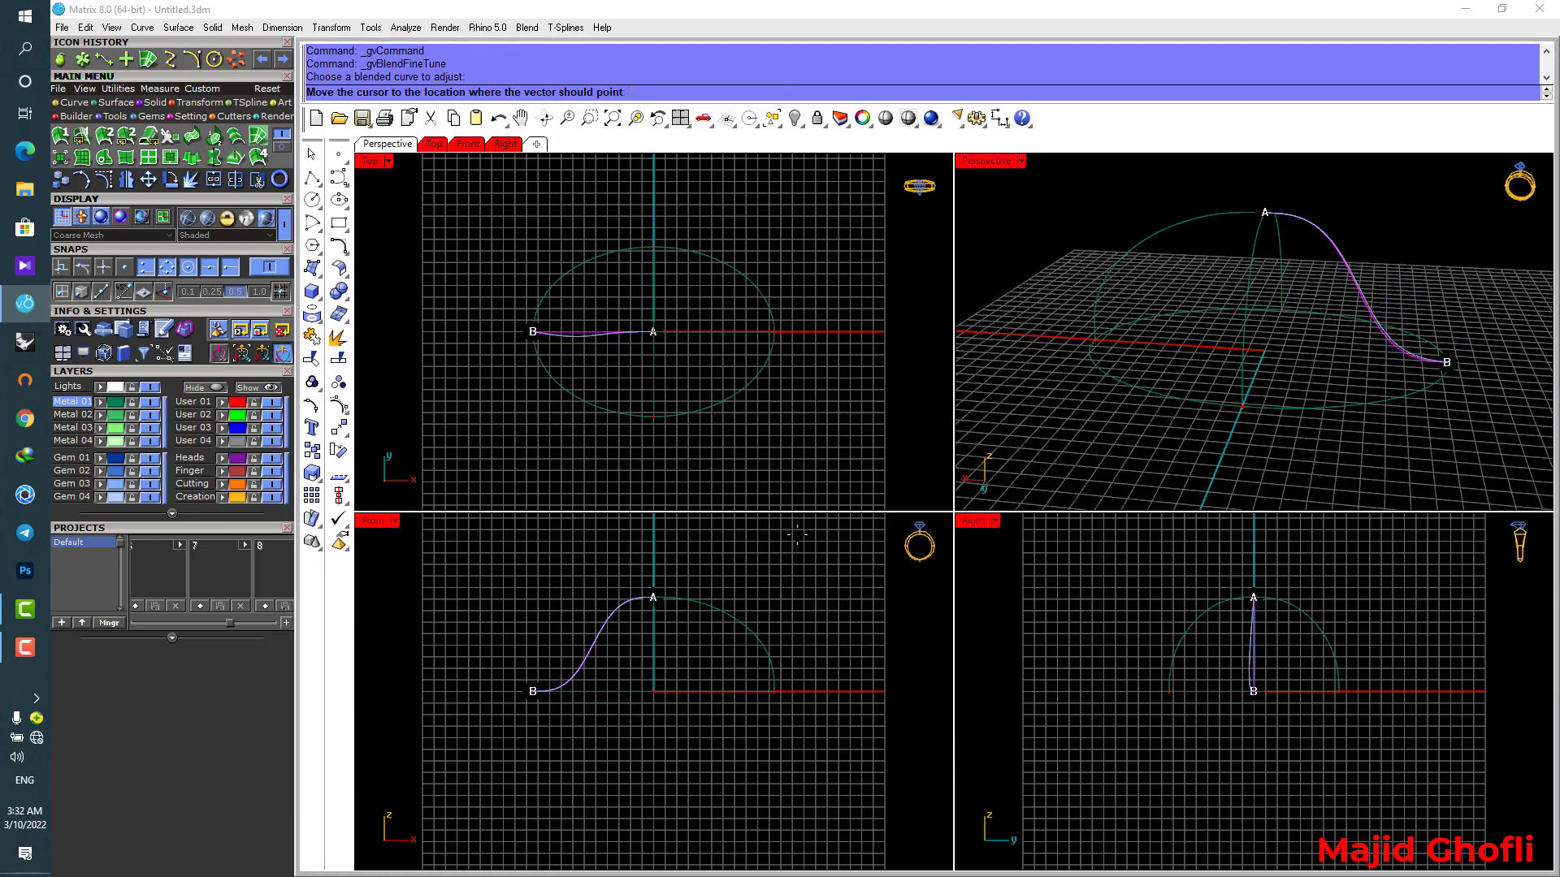
{"action": "left_click", "coordinate": [507, 572]}
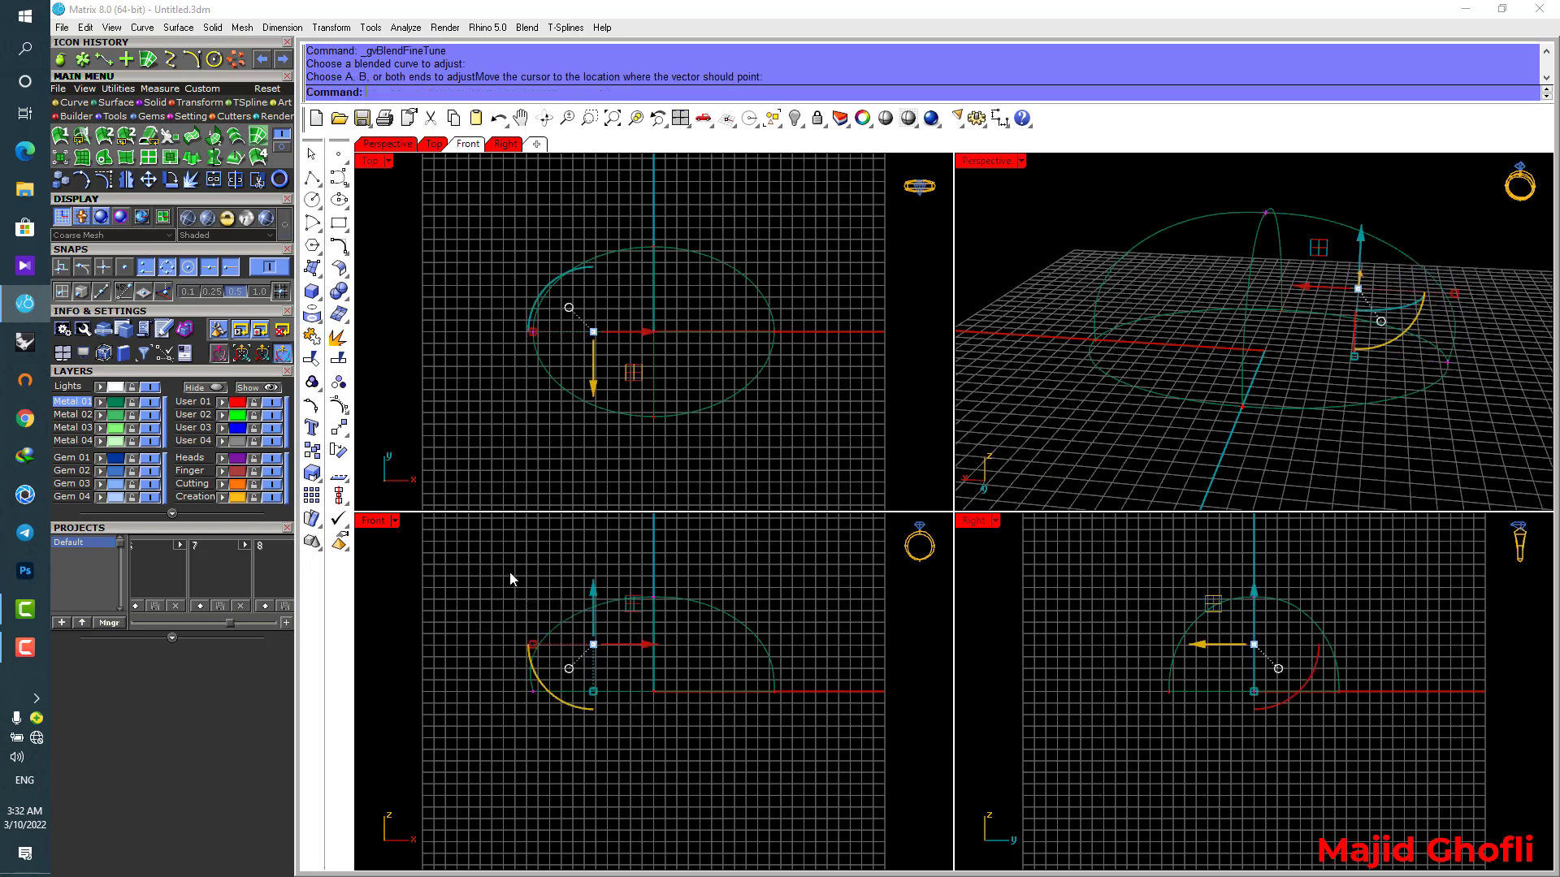
Adjust the apex Blend Target along Z in the maximized Perspective view, finishing with a lower, flatter dome.
{"action": "double_click", "coordinate": [996, 161]}
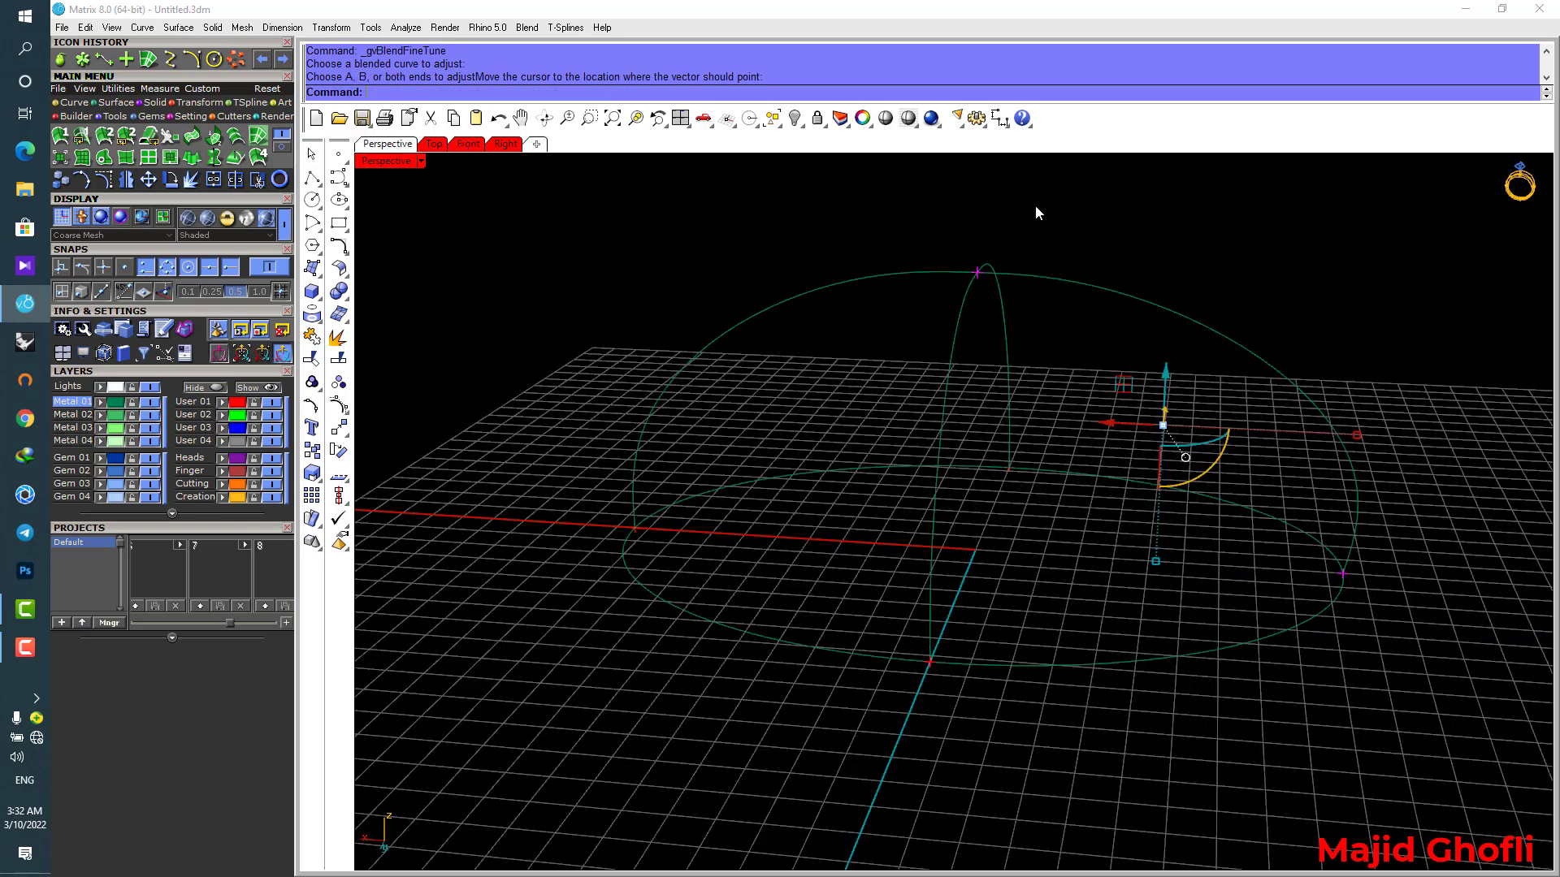
{"action": "right_click_drag", "start_coordinate": [1034, 209], "coordinate": [1194, 334]}
{"action": "left_click_drag", "start_coordinate": [954, 234], "coordinate": [1013, 337]}
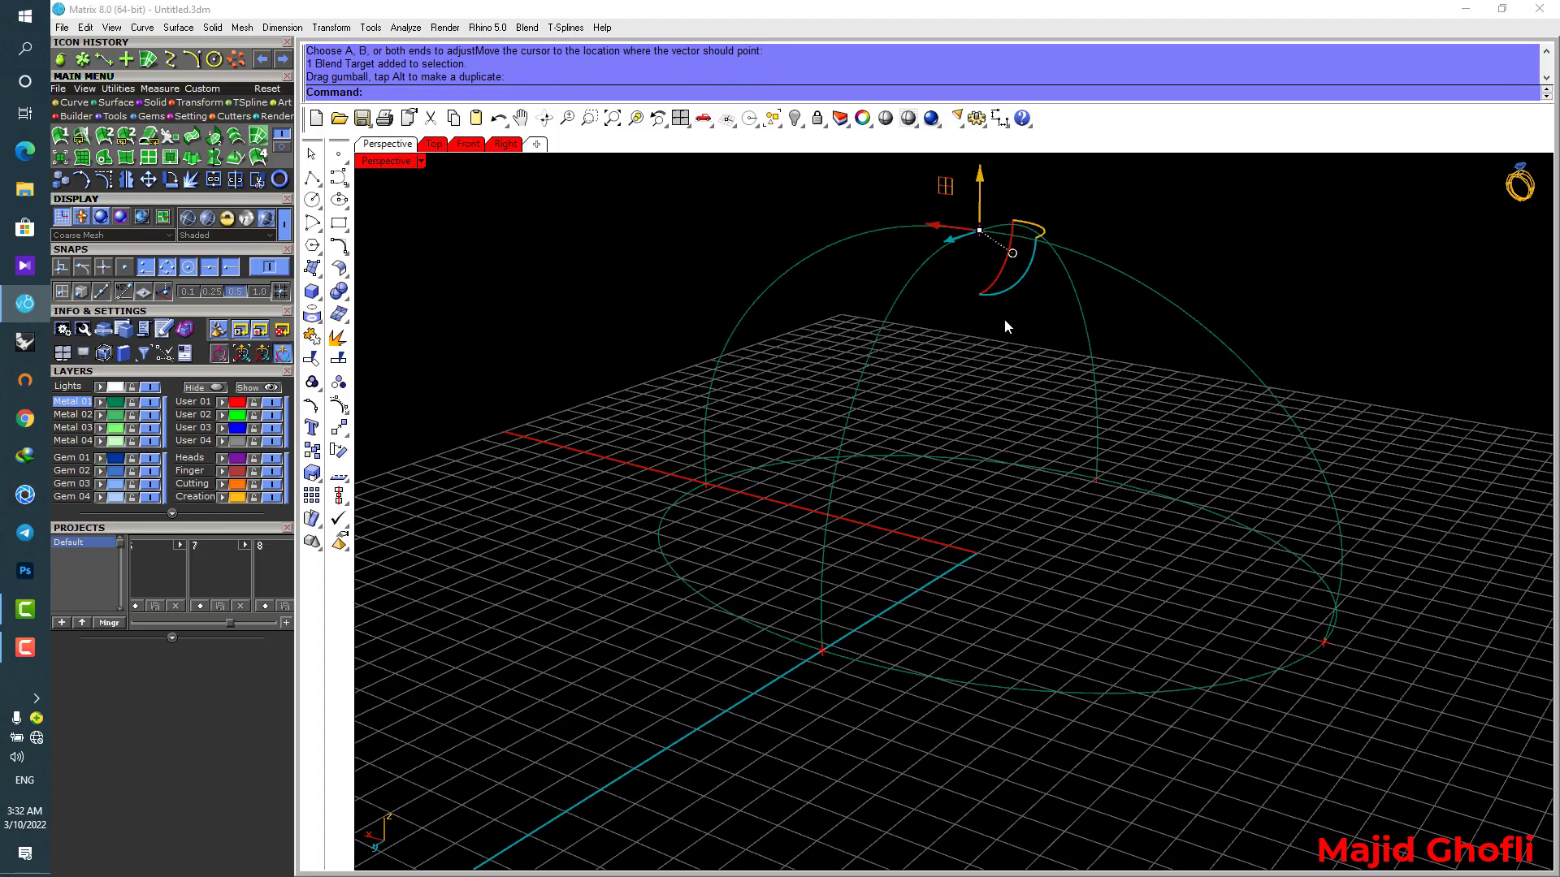
{"action": "right_click_drag", "start_coordinate": [1128, 287], "coordinate": [1093, 363], "text": "shift"}
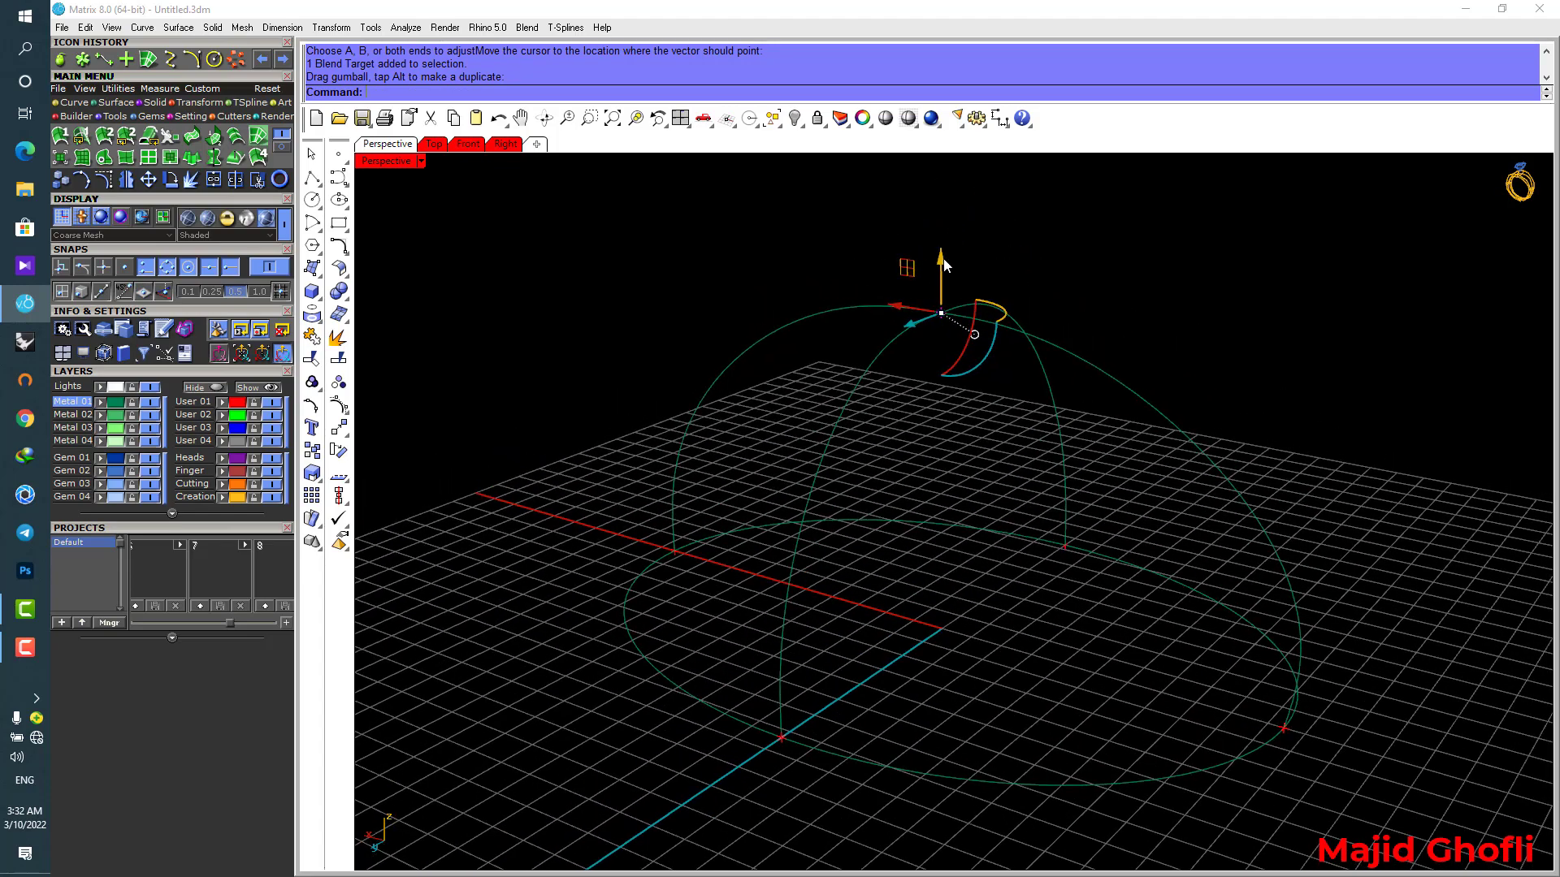
{"action": "left_click_drag", "start_coordinate": [944, 260], "coordinate": [942, 343]}
{"action": "mouse_move", "coordinate": [1206, 357]}
{"action": "right_mouse_down"}
{"action": "mouse_move", "coordinate": [1125, 373]}
{"action": "mouse_move", "coordinate": [1220, 369]}
{"action": "right_mouse_up"}
{"action": "key", "text": "Escape"}
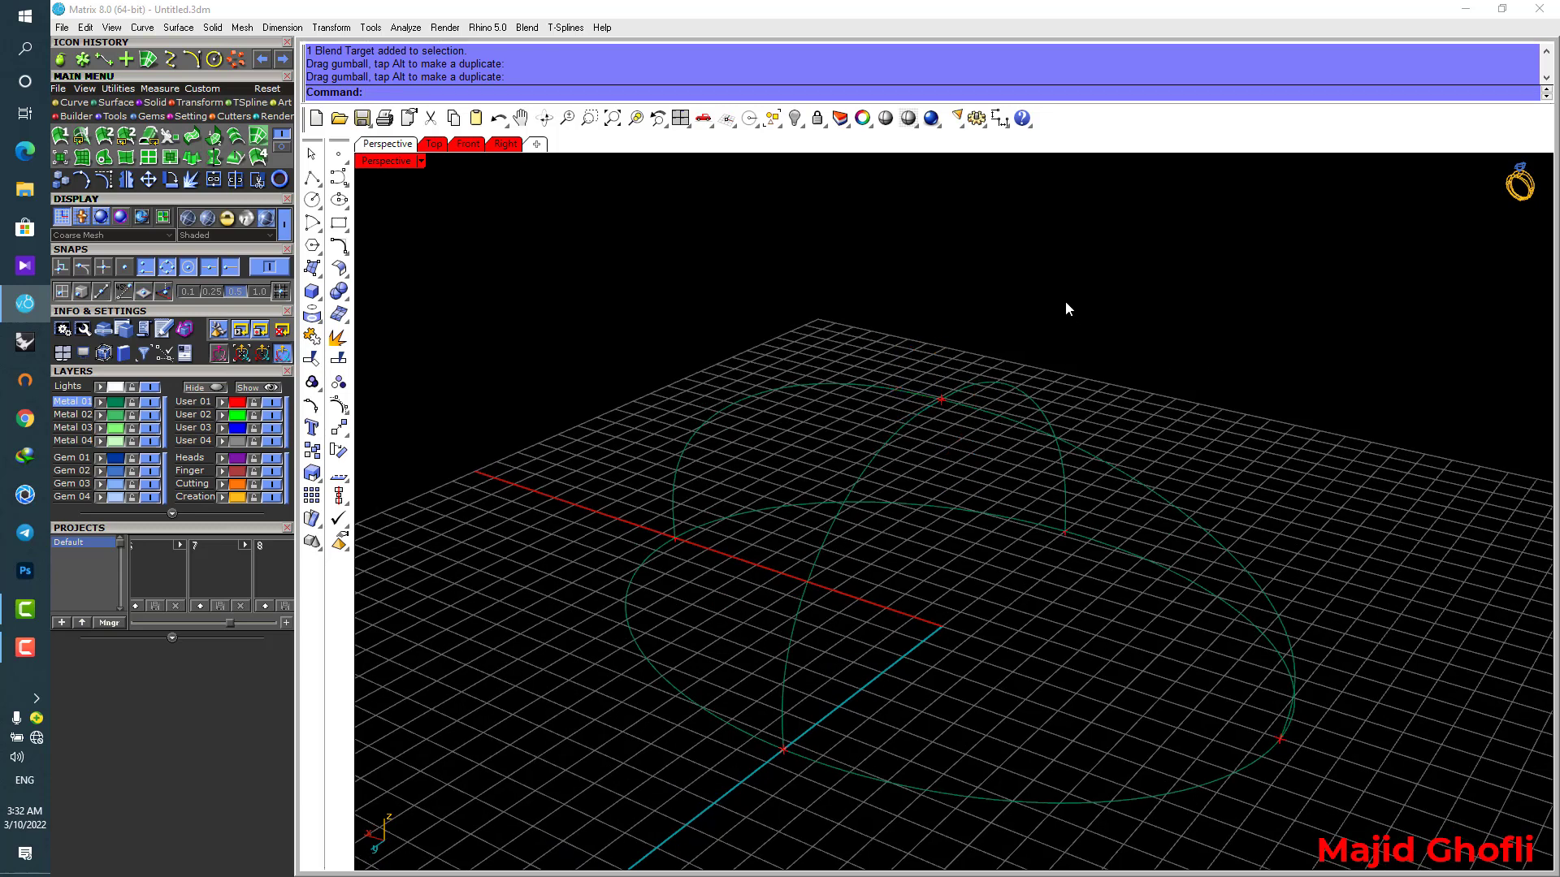
Create a network surface from the ellipse and the four blend curves, with 0.01 edge and interior tolerances and Position edge matching.
{"action": "left_click_drag", "start_coordinate": [1082, 289], "coordinate": [987, 447]}
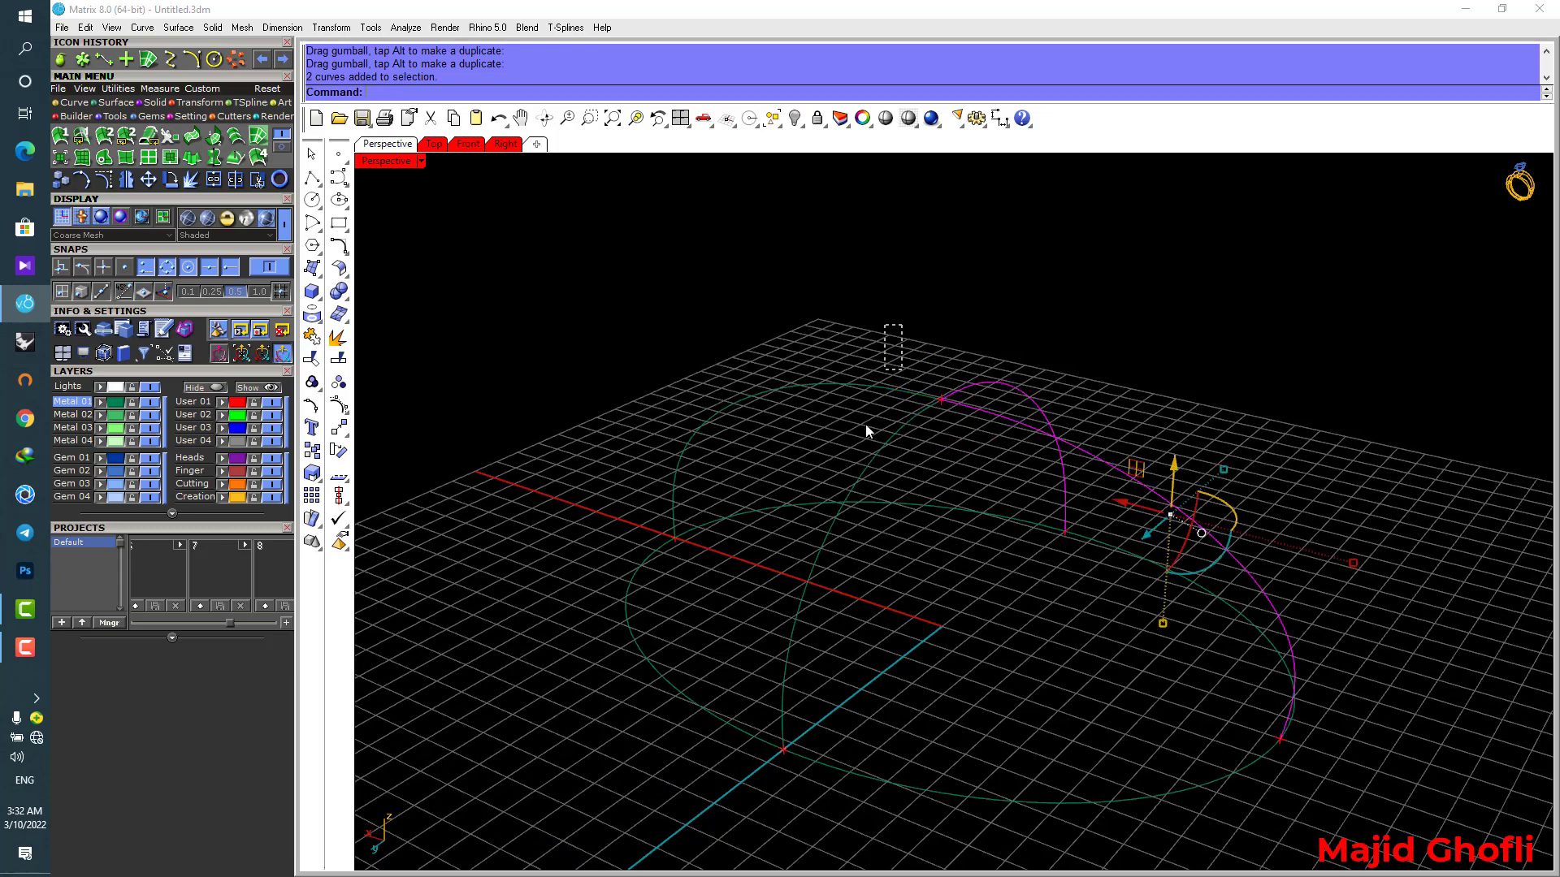
{"action": "left_click_drag", "start_coordinate": [865, 424], "coordinate": [859, 451]}
{"action": "left_click", "coordinate": [805, 502]}
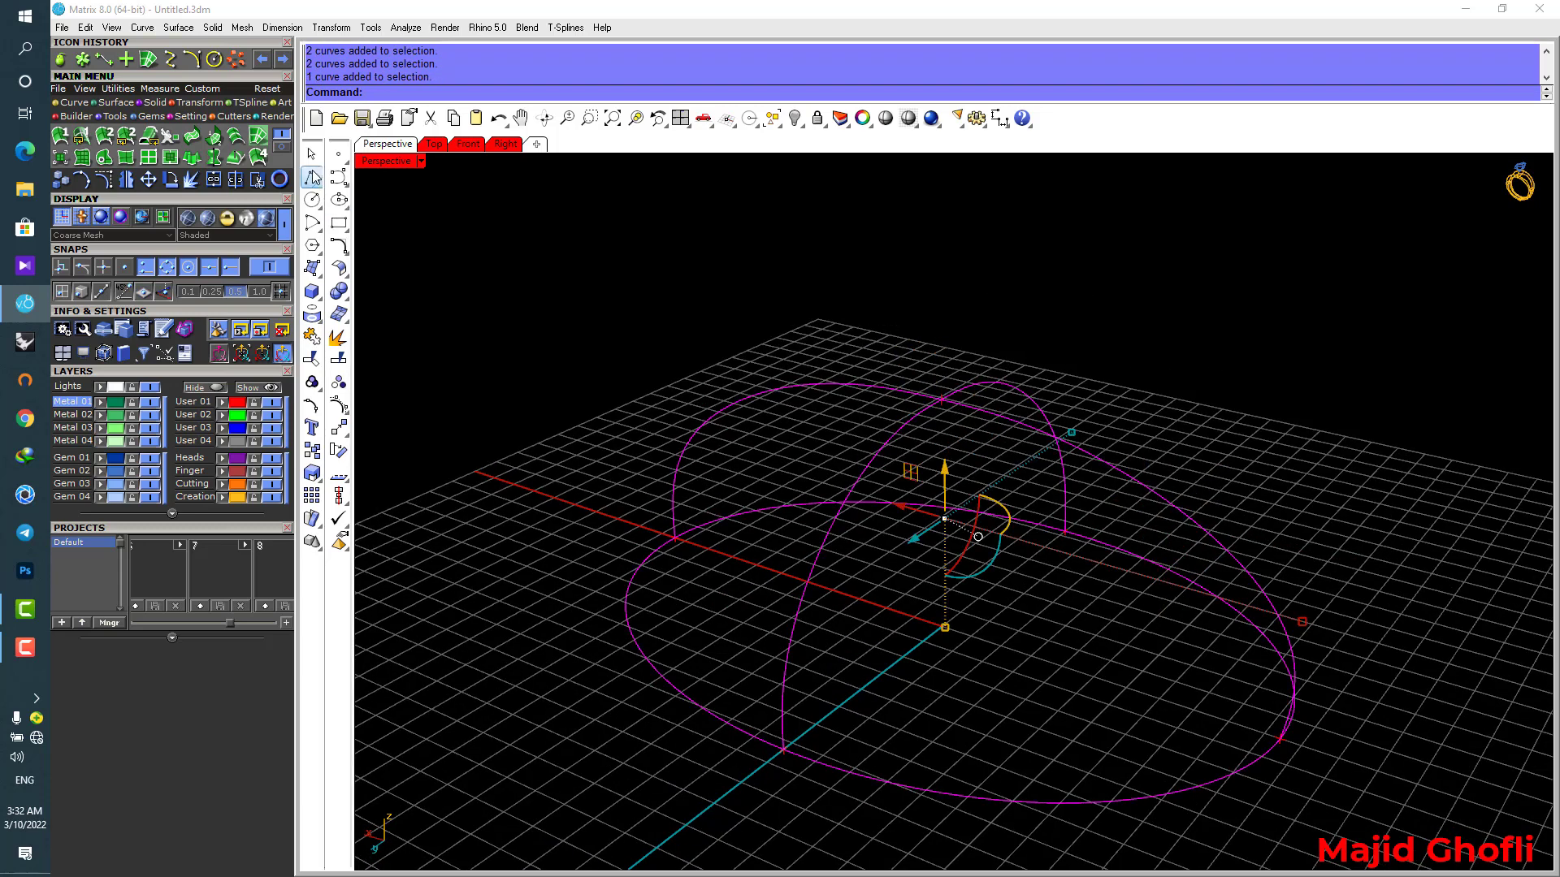
{"action": "left_click", "coordinate": [258, 138]}
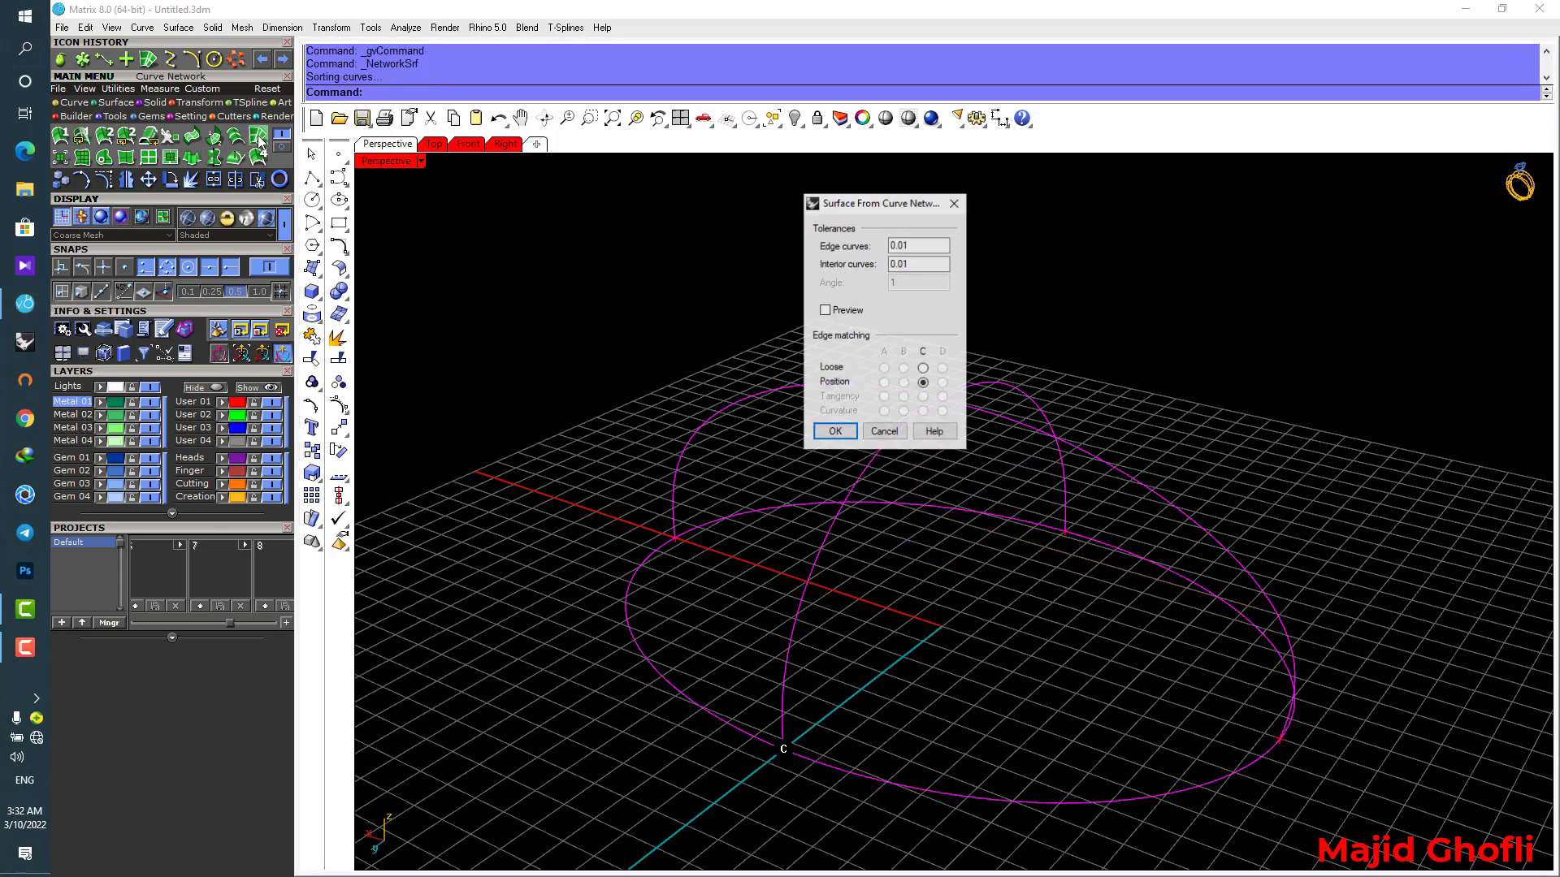
{"action": "left_click", "coordinate": [835, 431]}
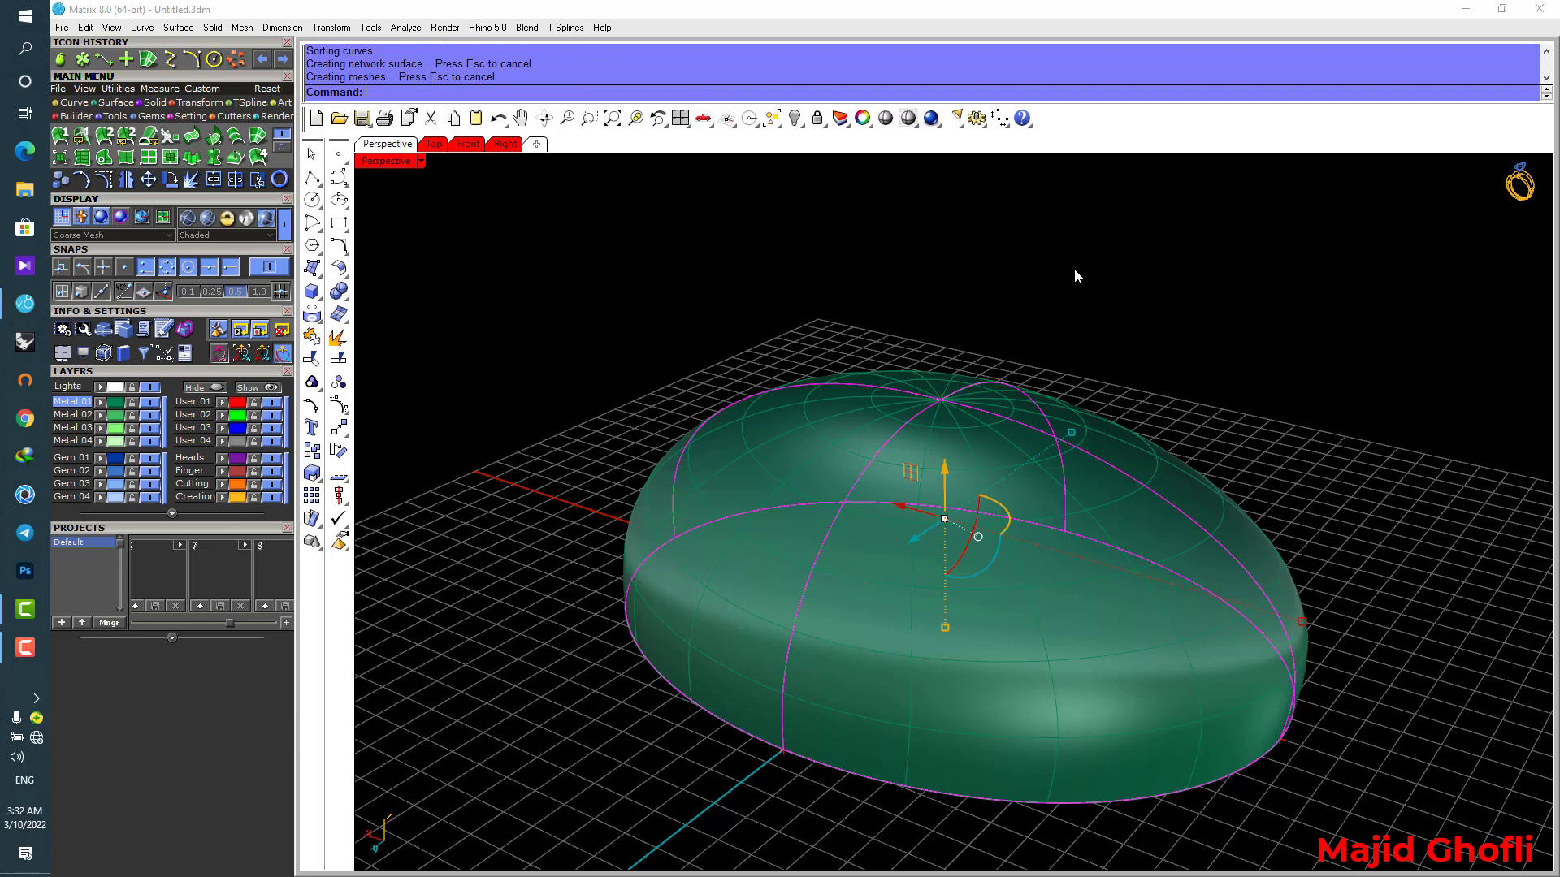
{"action": "left_click", "coordinate": [1075, 277]}
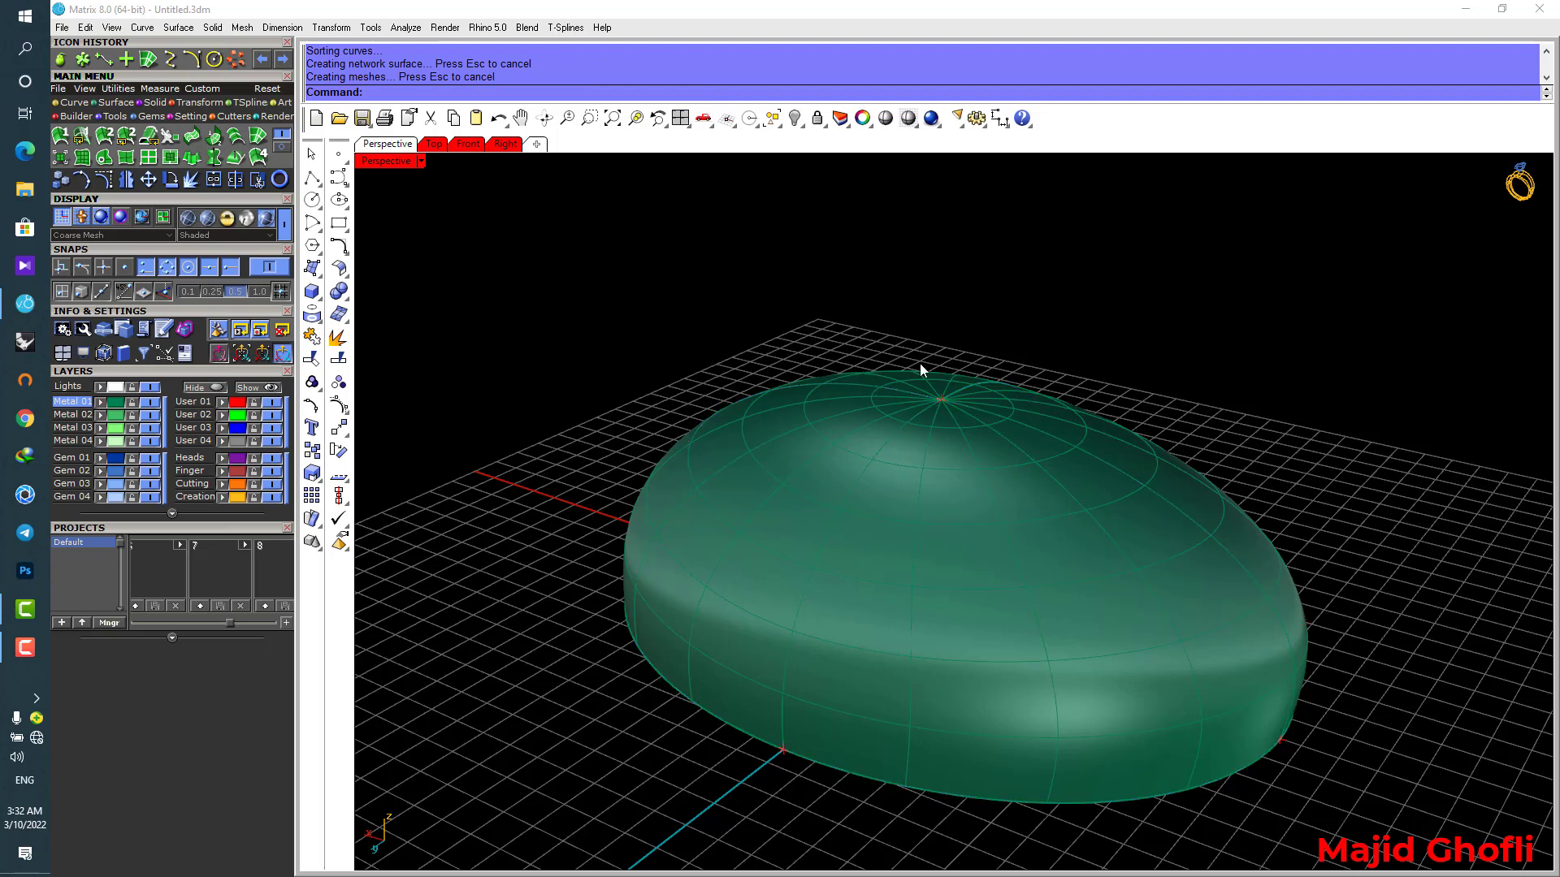
Raise the apex Blend Target along Z and shift it towards positive Y to reshape the network surface.
{"action": "left_click", "coordinate": [942, 394]}
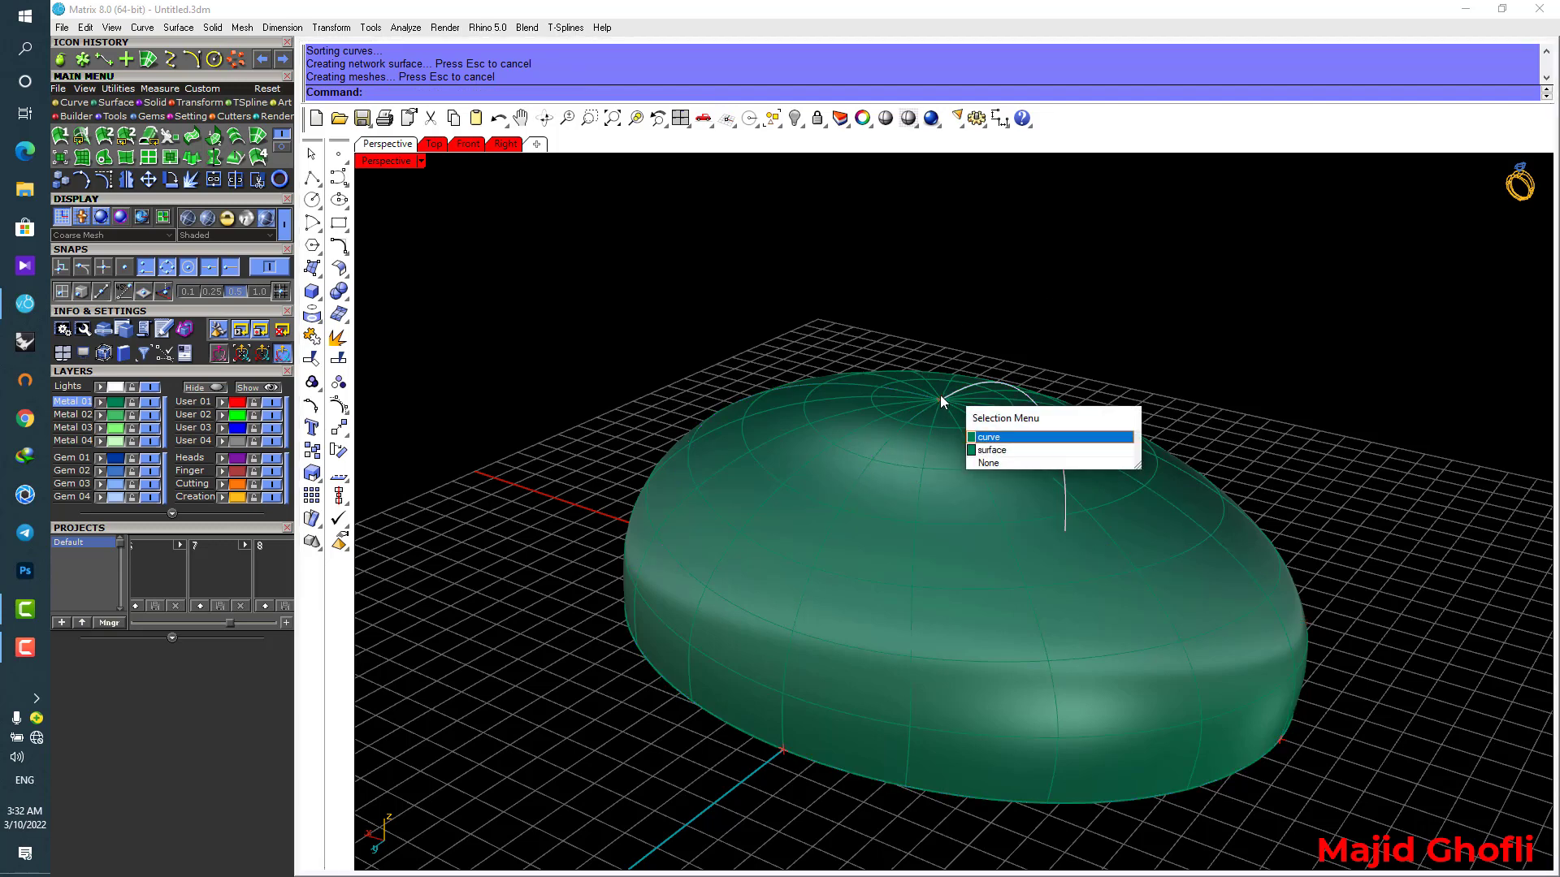
{"action": "left_click_drag", "start_coordinate": [928, 360], "coordinate": [942, 247]}
{"action": "right_click_drag", "start_coordinate": [1250, 348], "coordinate": [1138, 345]}
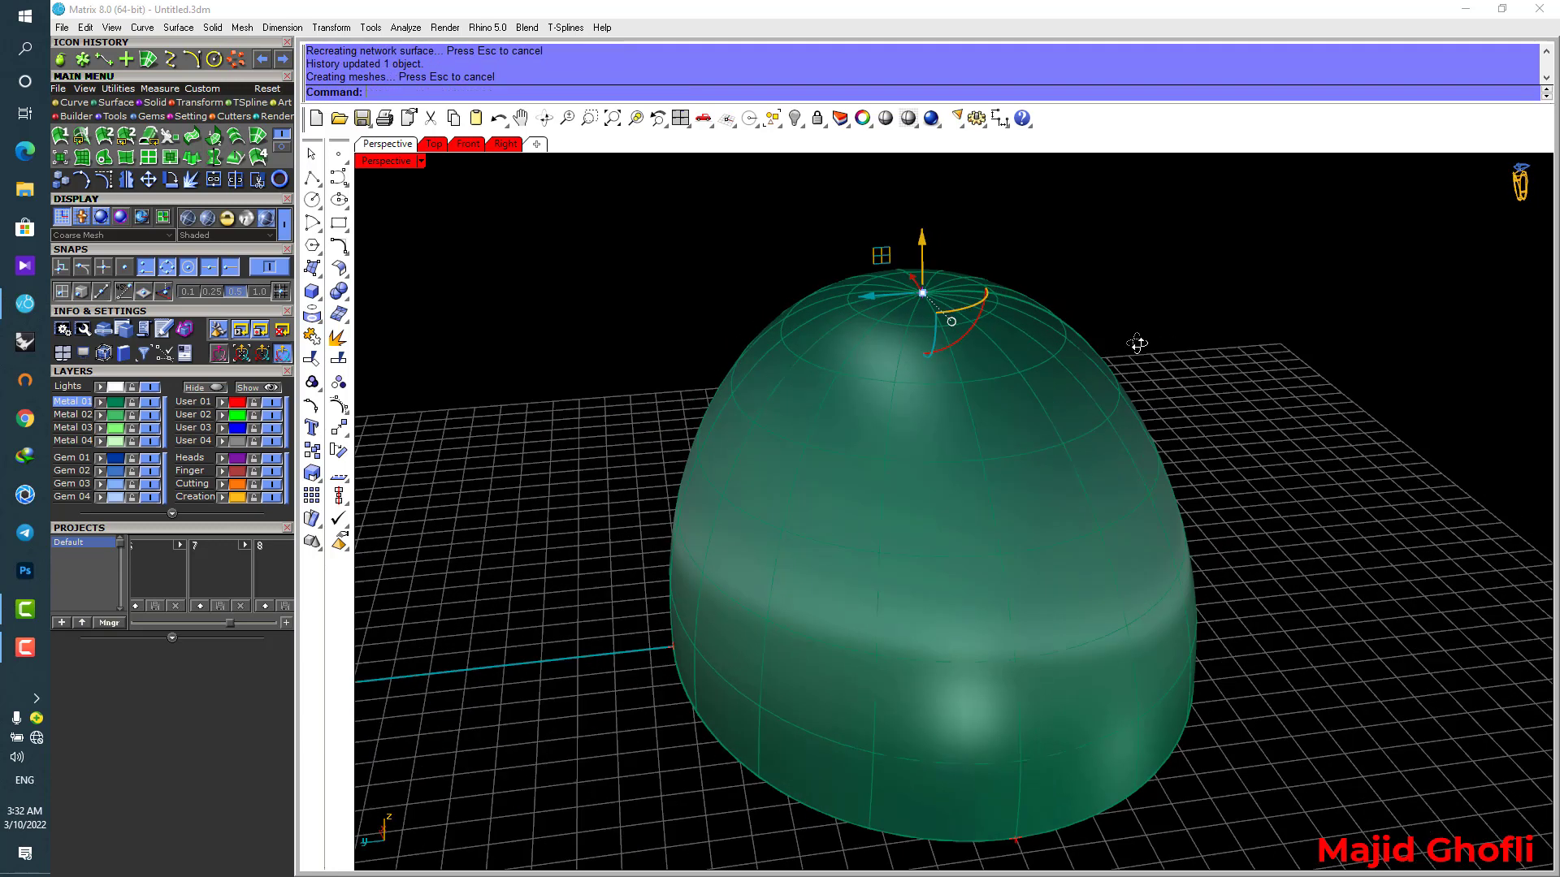
{"action": "left_click_drag", "start_coordinate": [860, 299], "coordinate": [586, 339]}
{"action": "mouse_move", "coordinate": [617, 347]}
{"action": "right_mouse_down"}
{"action": "mouse_move", "coordinate": [704, 393]}
{"action": "mouse_move", "coordinate": [623, 342]}
{"action": "right_mouse_up"}
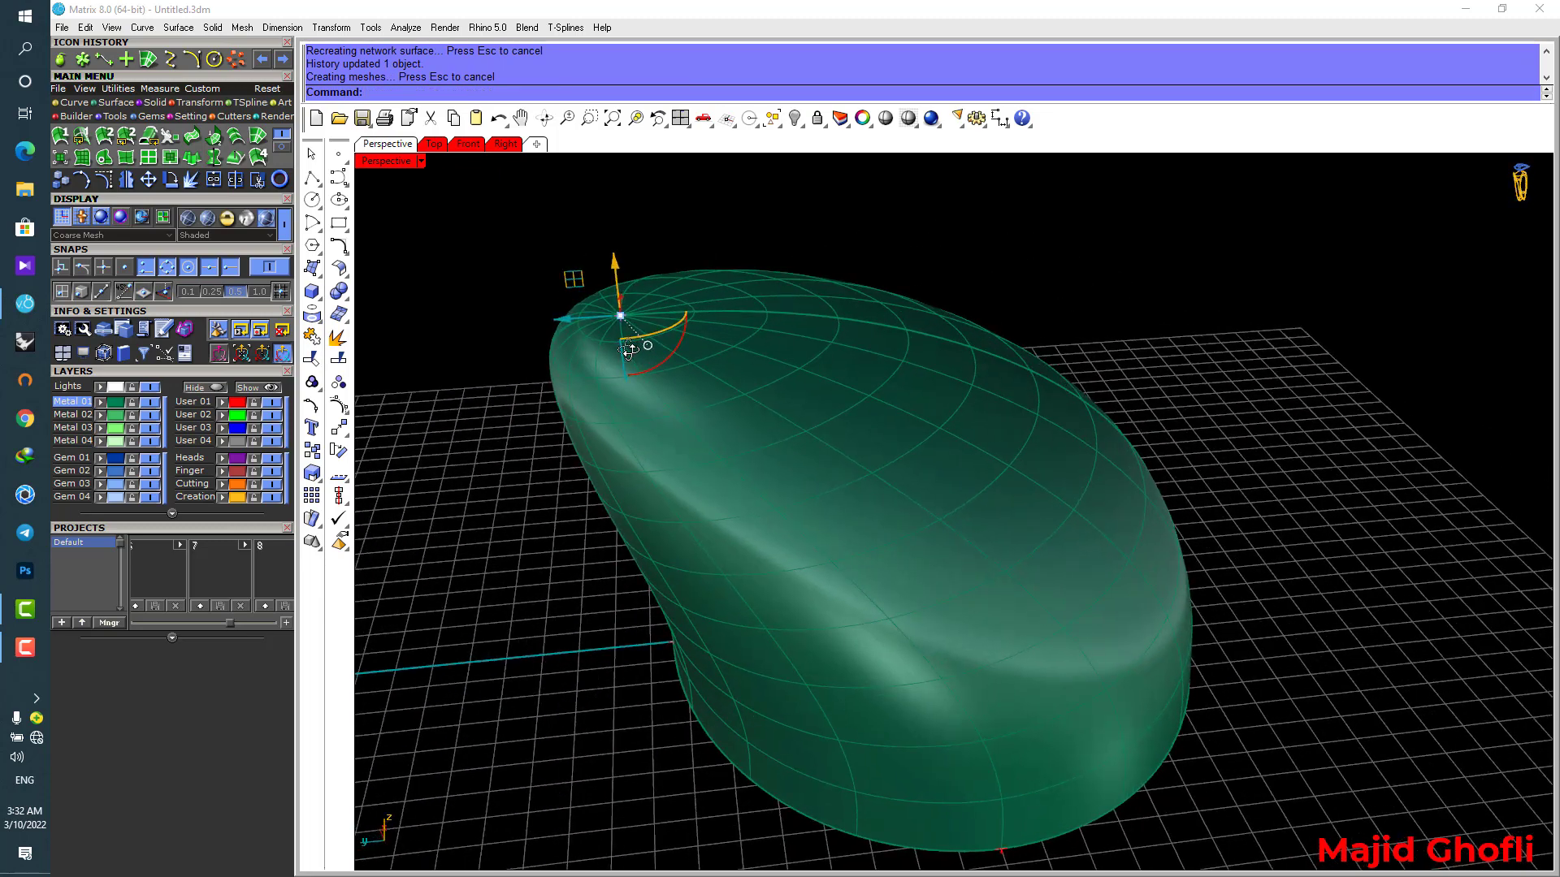
Shift the apex Blend Target far towards negative Y to lean the network surface the other way.
{"action": "left_click_drag", "start_coordinate": [569, 318], "coordinate": [1349, 314]}
{"action": "right_click_drag", "start_coordinate": [1153, 355], "coordinate": [1219, 528]}
Raise the Blend Target at the ellipse's negative X end along Z and adjust it along X, finishing closer to the centre.
{"action": "left_click_drag", "start_coordinate": [1164, 744], "coordinate": [1187, 453]}
{"action": "right_click_drag", "start_coordinate": [1223, 504], "coordinate": [612, 431]}
{"action": "left_click_drag", "start_coordinate": [703, 406], "coordinate": [538, 411]}
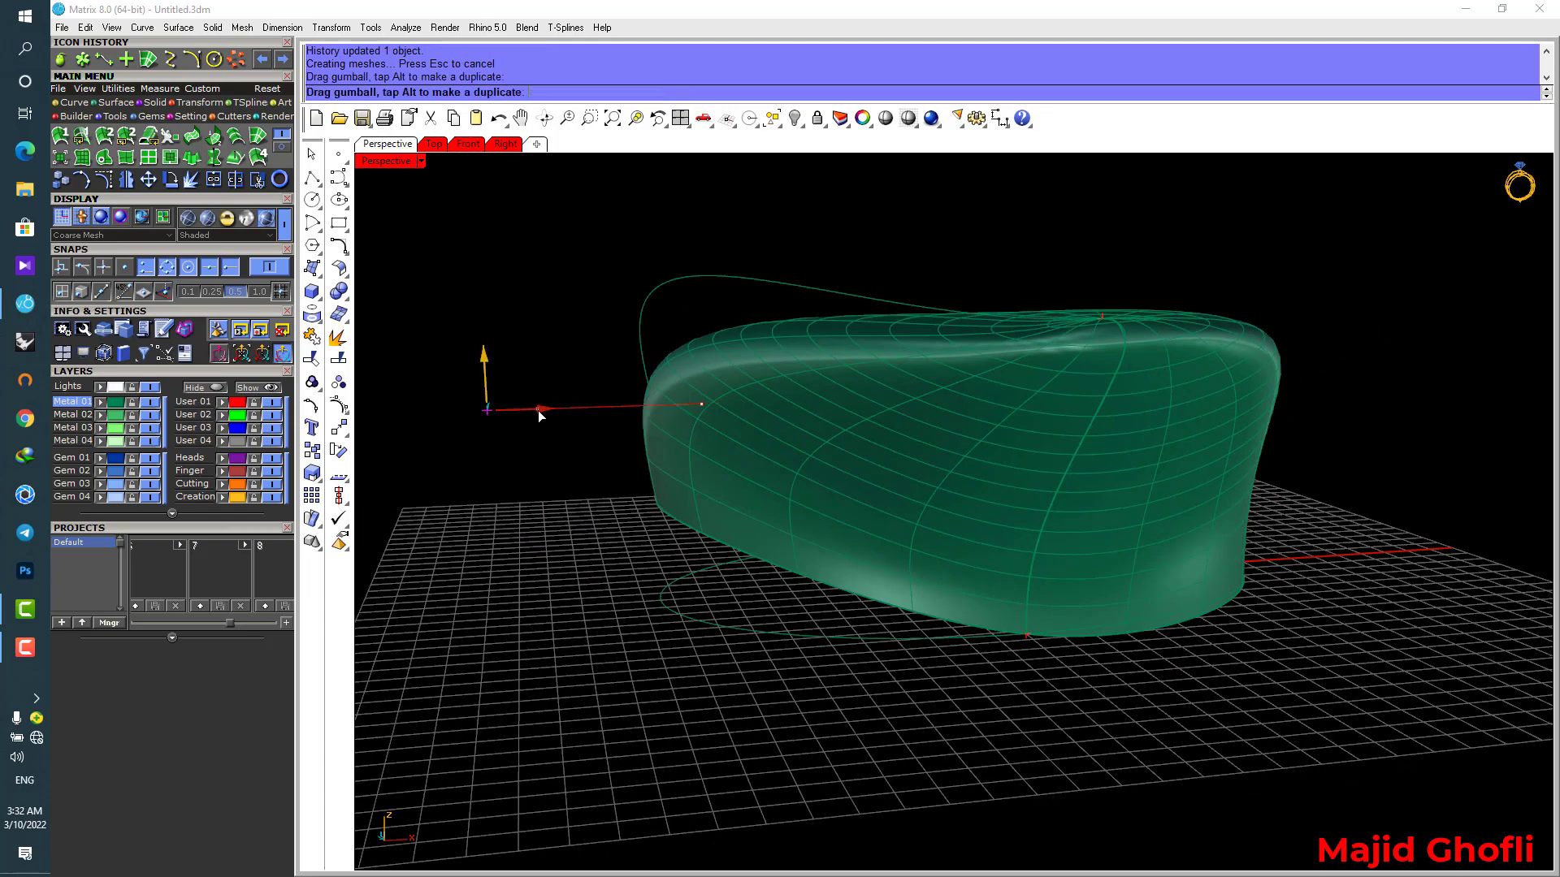
{"action": "right_click_drag", "start_coordinate": [598, 475], "coordinate": [925, 471]}
{"action": "right_click_drag", "start_coordinate": [1407, 384], "coordinate": [710, 384]}
{"action": "mouse_move", "coordinate": [705, 398]}
{"action": "left_mouse_down"}
{"action": "mouse_move", "coordinate": [595, 404]}
{"action": "mouse_move", "coordinate": [700, 397]}
{"action": "left_mouse_up"}
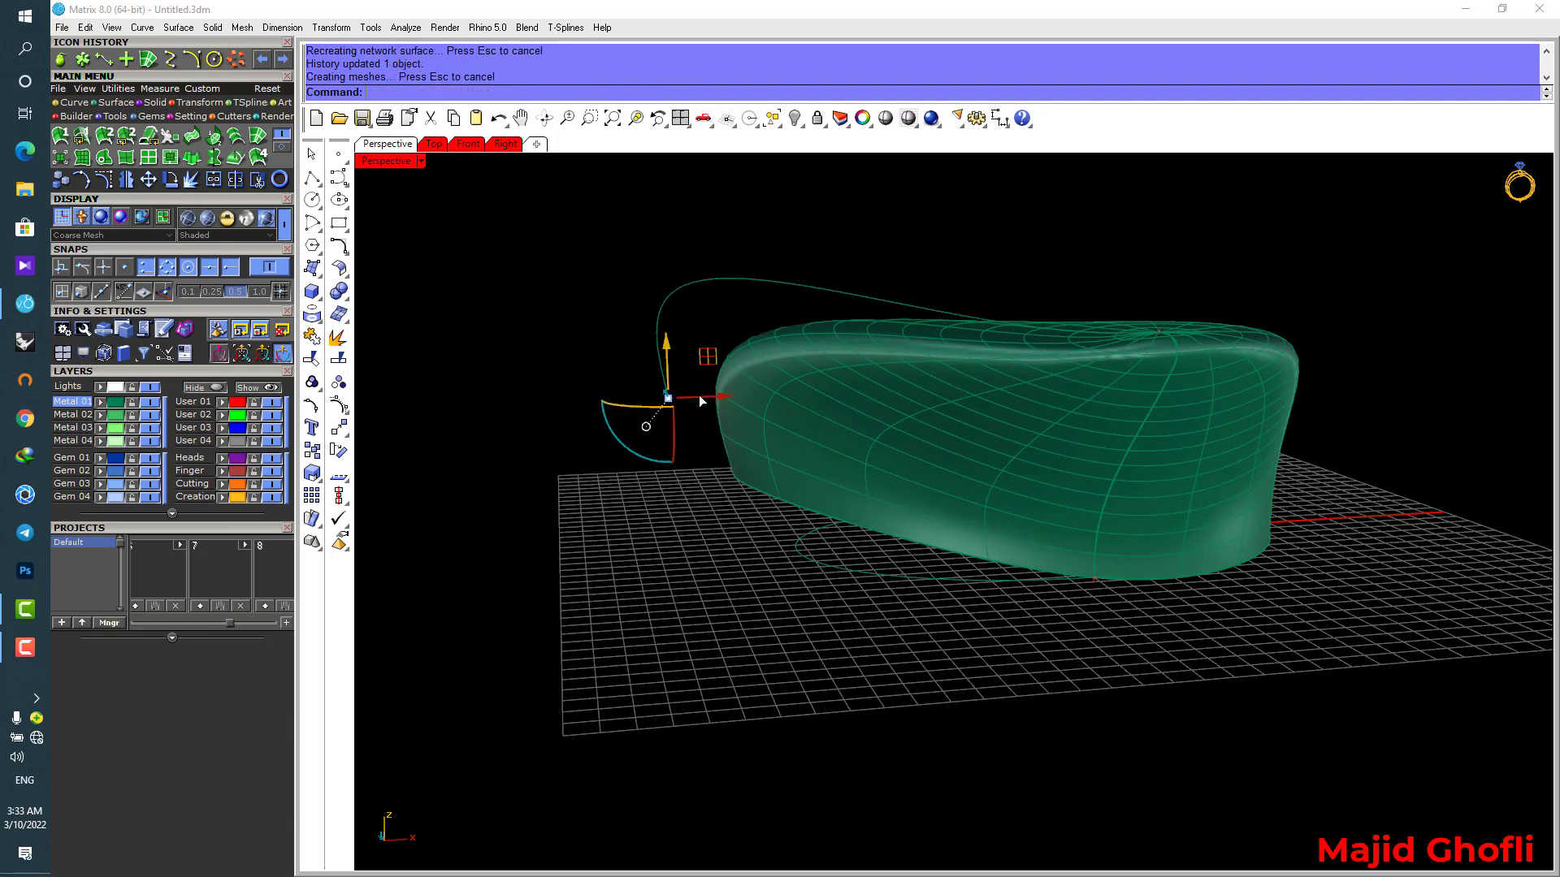
{"action": "left_click_drag", "start_coordinate": [698, 394], "coordinate": [835, 392]}
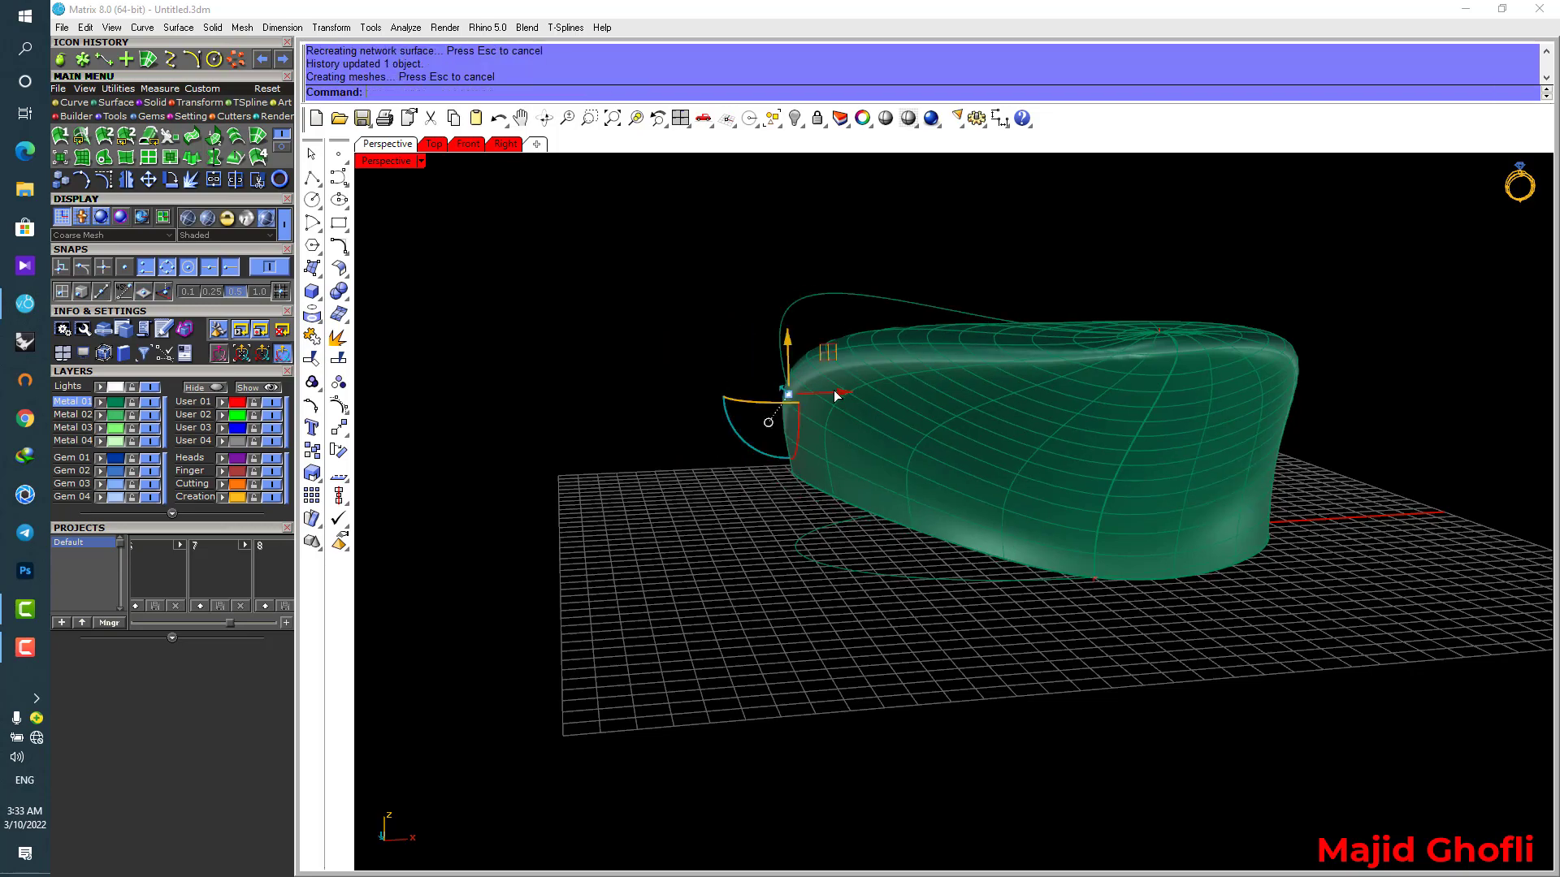
Raise the Blend Target at the ellipse's positive X end along Z and shift it outward along X, finishing at a moderate height.
{"action": "right_click_drag", "start_coordinate": [1139, 390], "coordinate": [881, 397]}
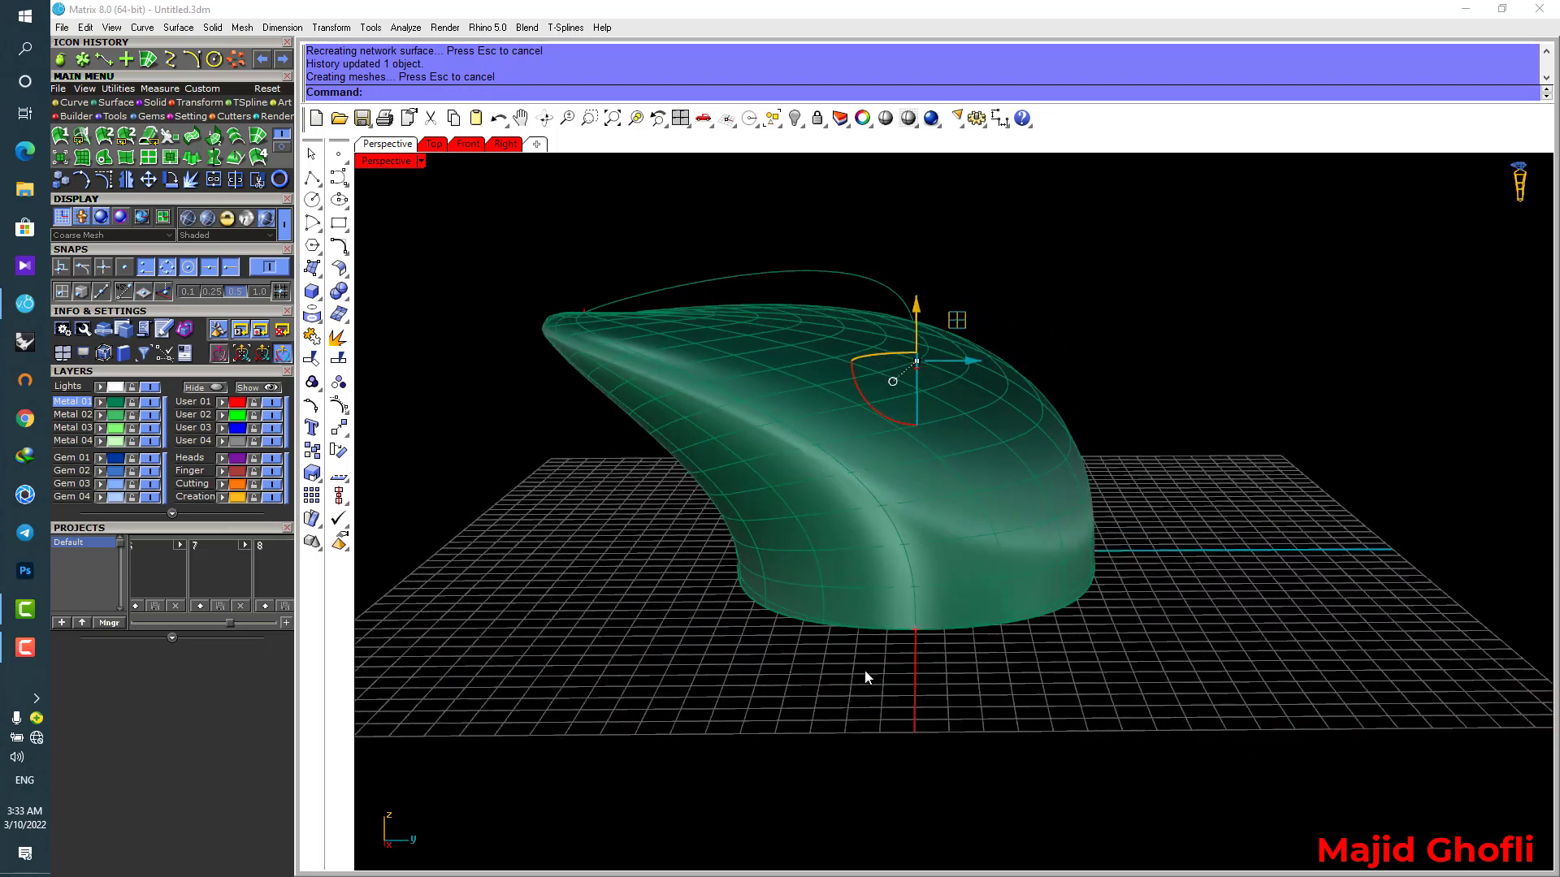
{"action": "left_click_drag", "start_coordinate": [855, 680], "coordinate": [1003, 616]}
{"action": "right_click_drag", "start_coordinate": [1040, 675], "coordinate": [665, 535]}
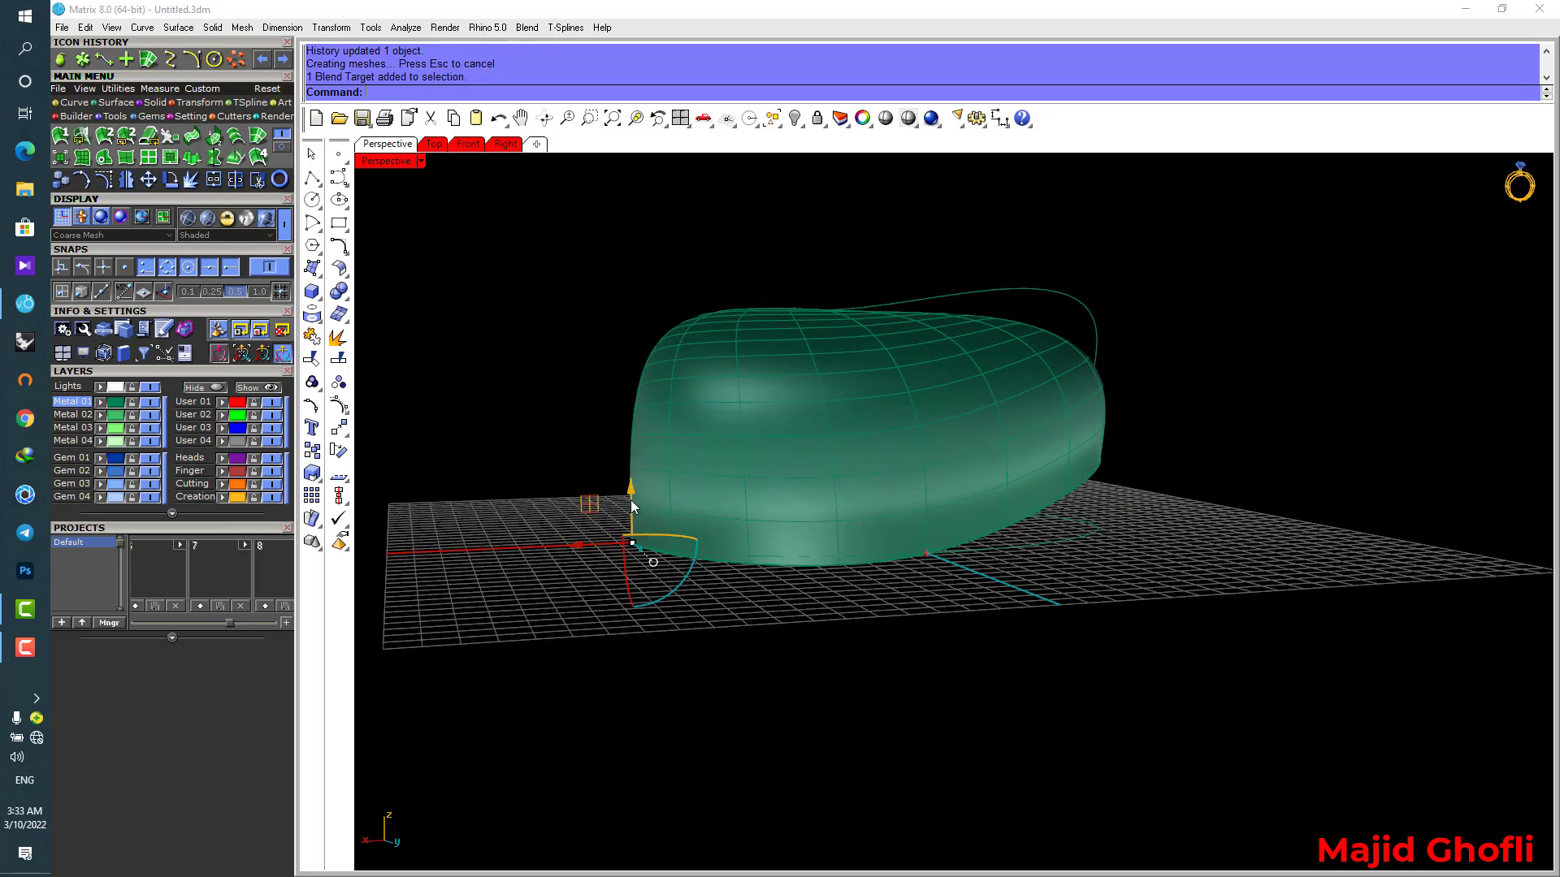
{"action": "left_click_drag", "start_coordinate": [631, 500], "coordinate": [534, 352]}
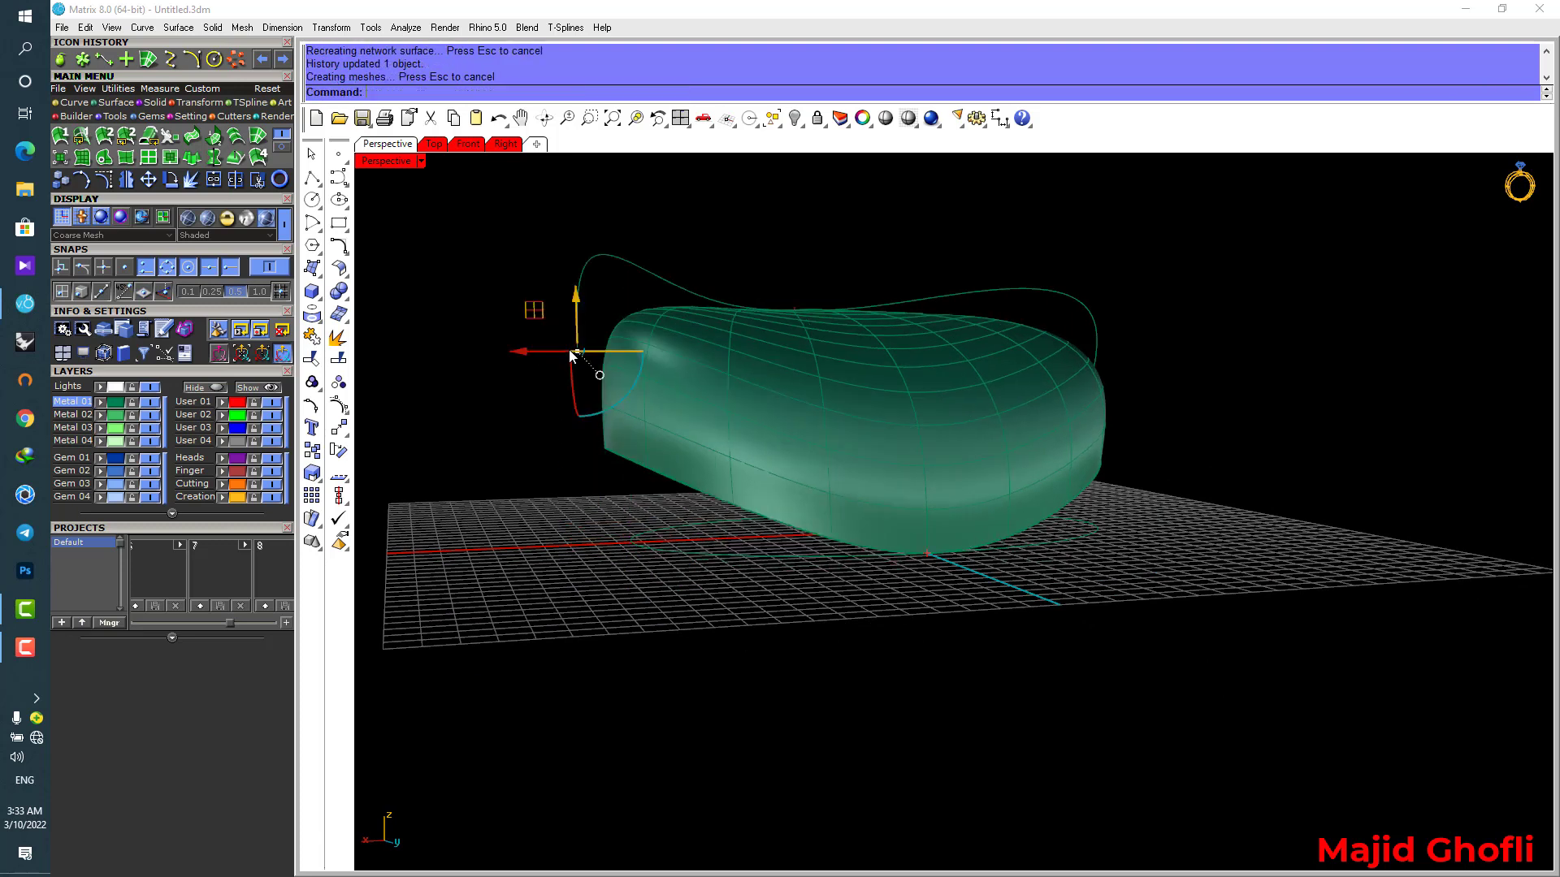
{"action": "left_click_drag", "start_coordinate": [574, 305], "coordinate": [589, 390]}
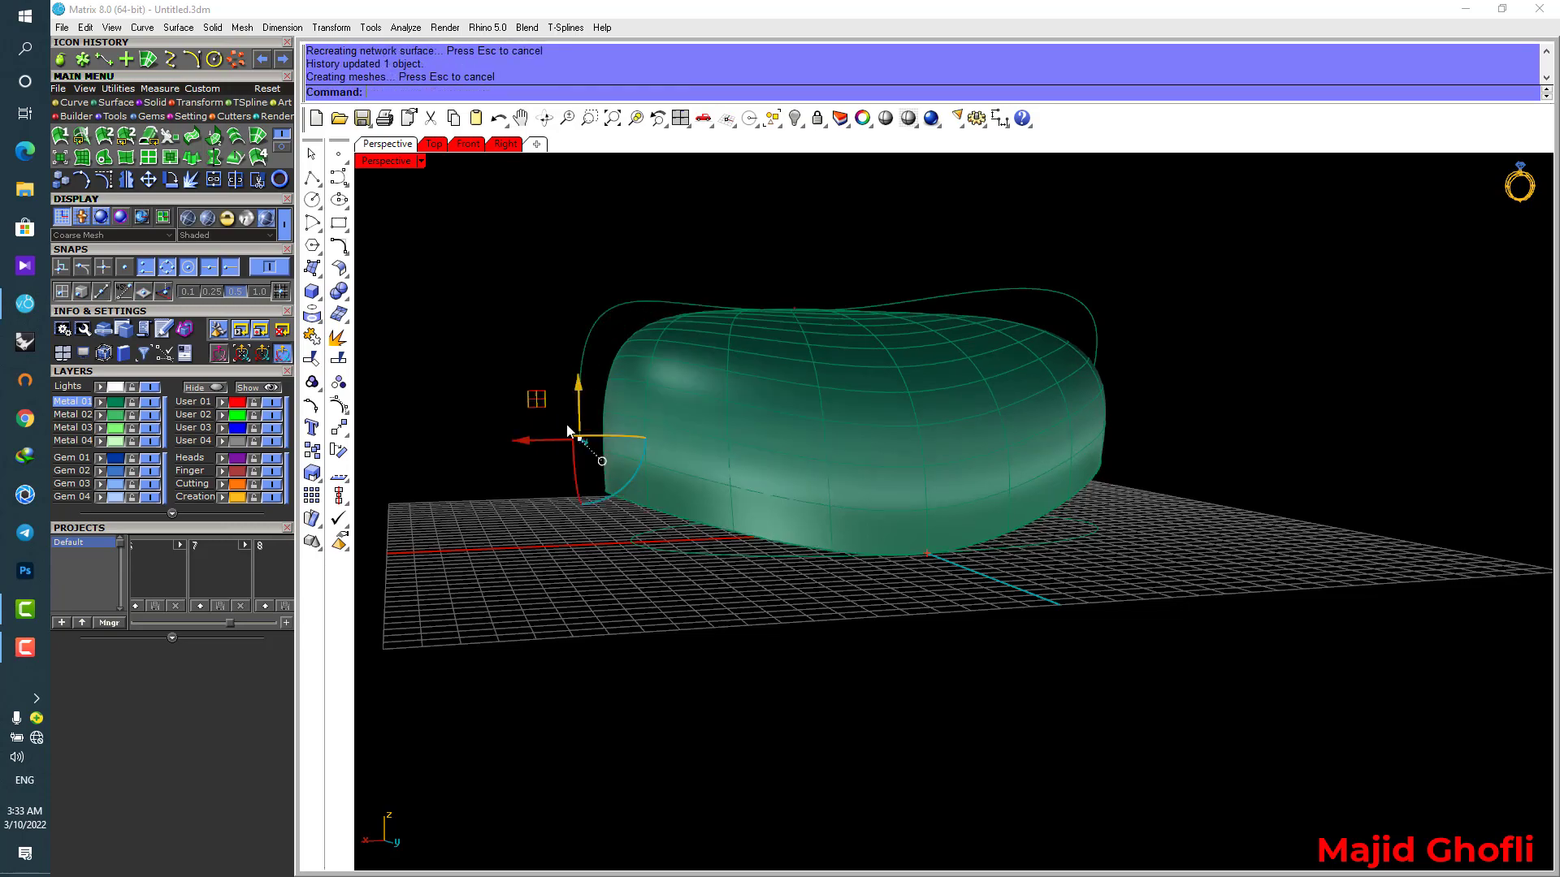
{"action": "right_click_drag", "start_coordinate": [592, 390], "coordinate": [646, 387]}
Slide the apex Blend Target along Y to test the surface's lean, finishing on the negative Y side.
{"action": "left_click", "coordinate": [634, 386]}
{"action": "left_click_drag", "start_coordinate": [635, 386], "coordinate": [1057, 334]}
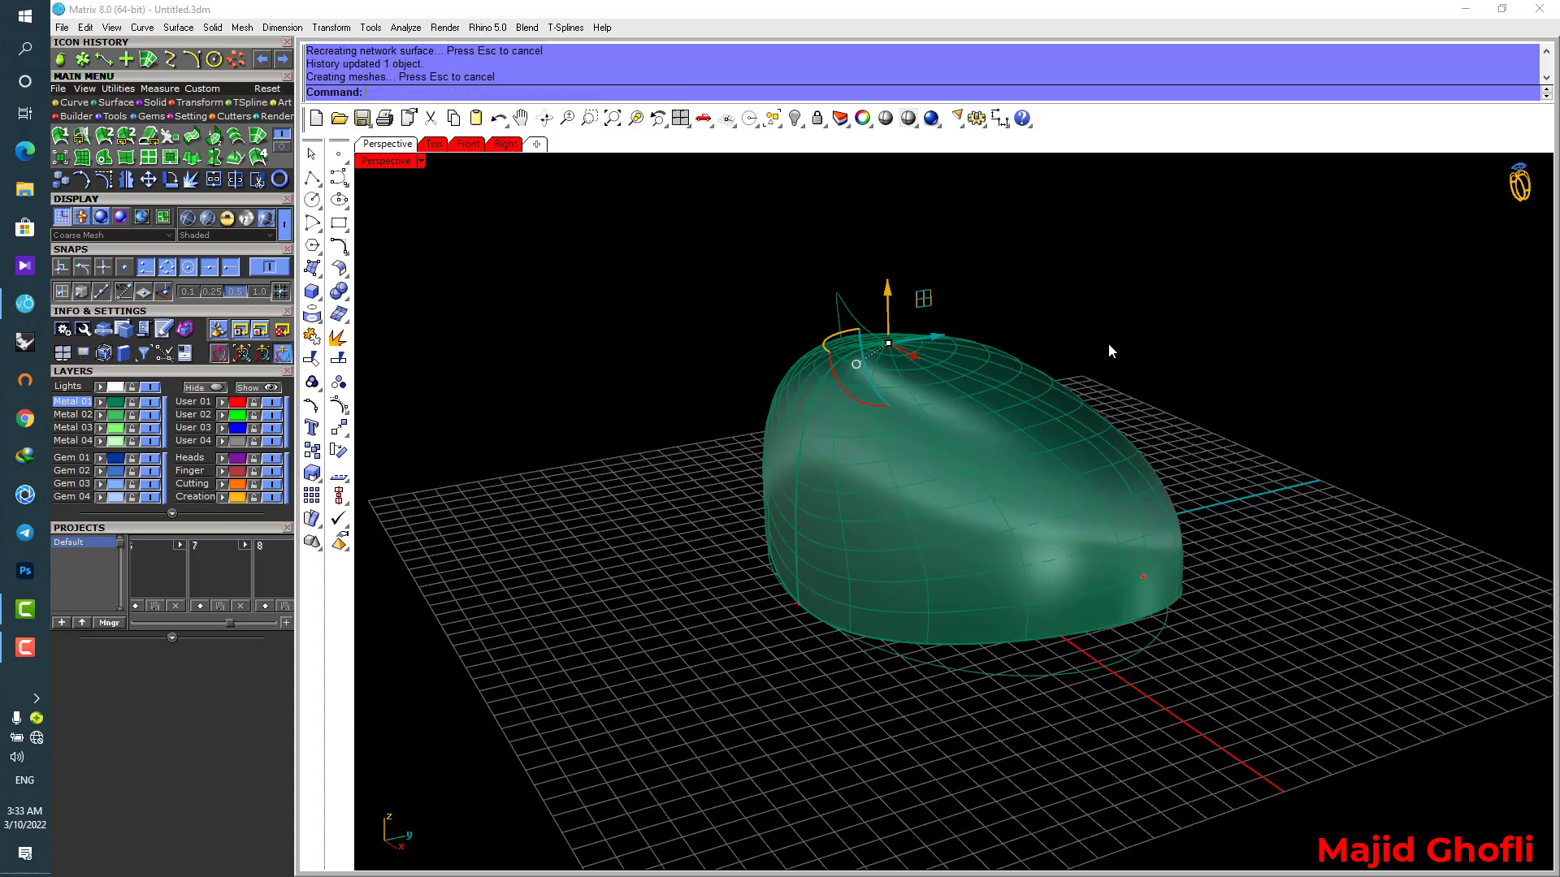
{"action": "right_click_drag", "start_coordinate": [1108, 342], "coordinate": [1025, 349]}
{"action": "left_click_drag", "start_coordinate": [897, 342], "coordinate": [1119, 320]}
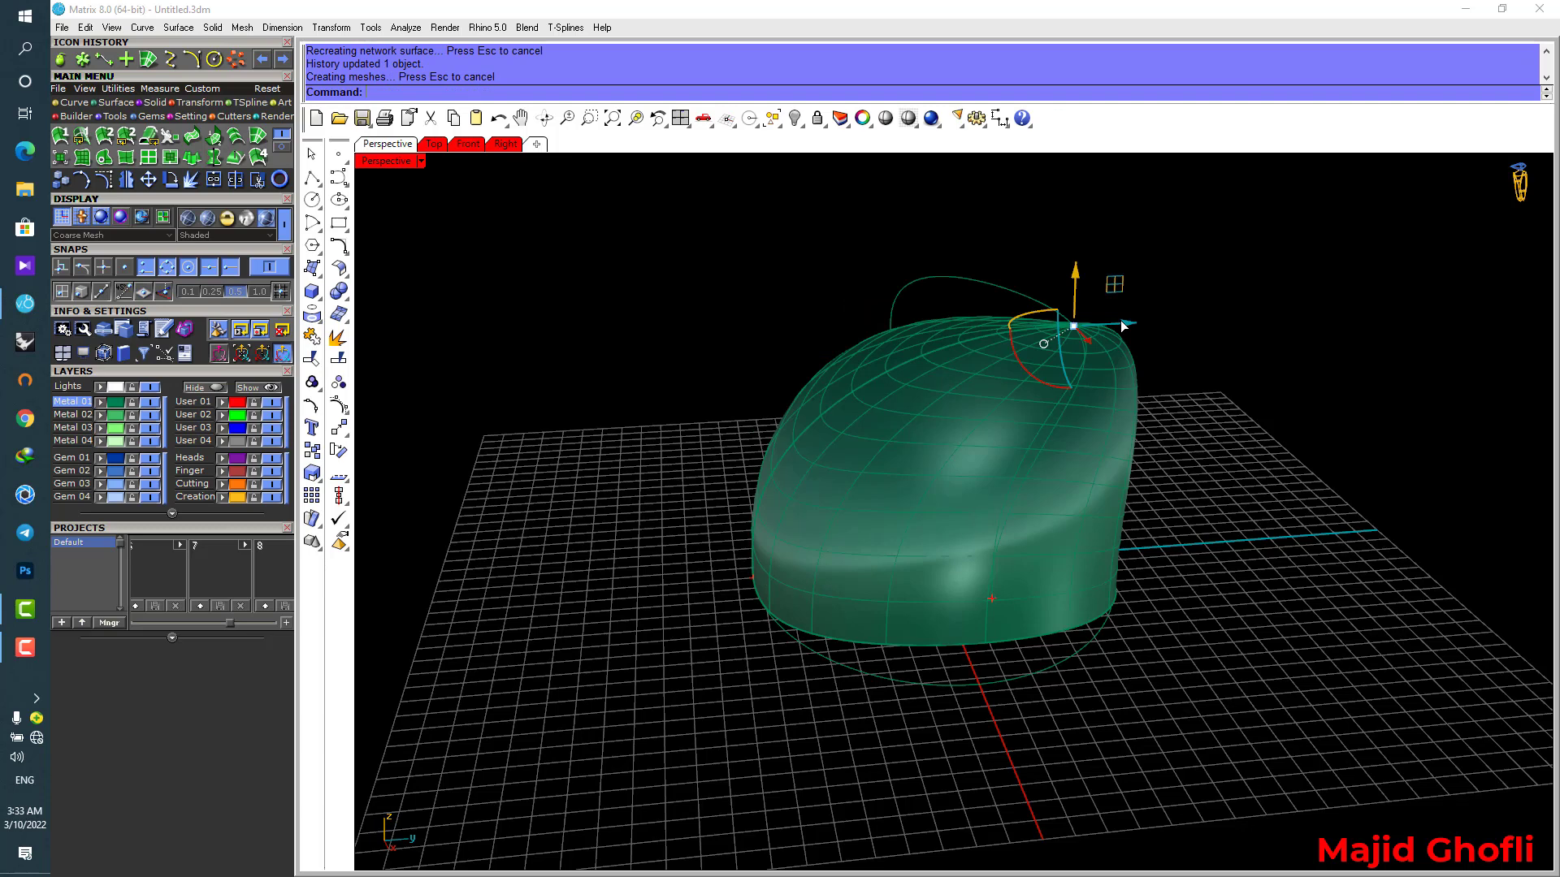
{"action": "left_click_drag", "start_coordinate": [1121, 326], "coordinate": [903, 348]}
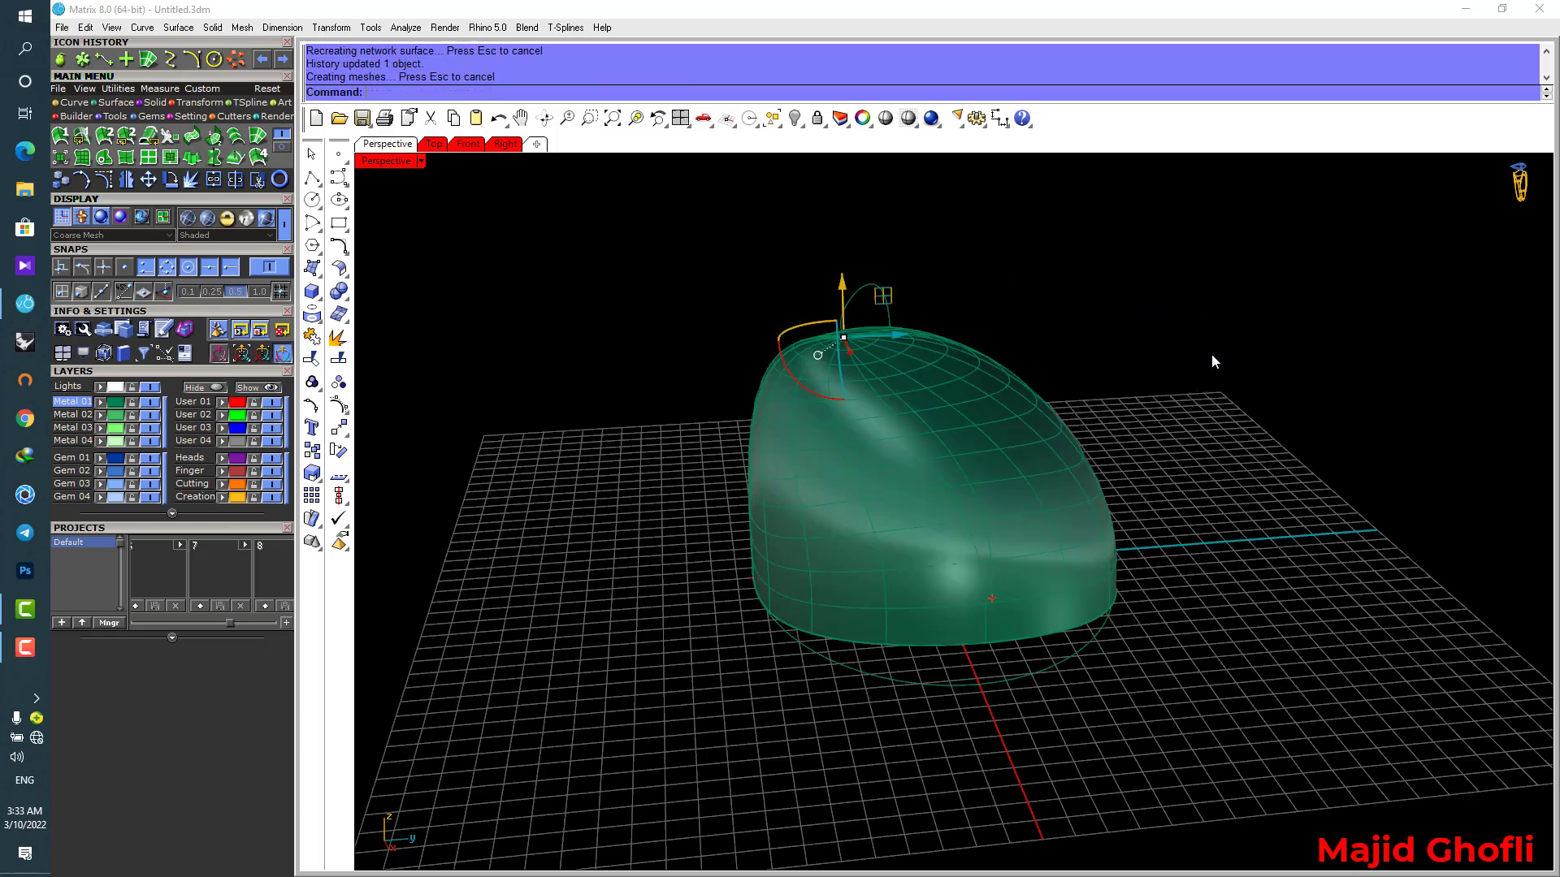
{"action": "right_click_drag", "start_coordinate": [1212, 354], "coordinate": [957, 354]}
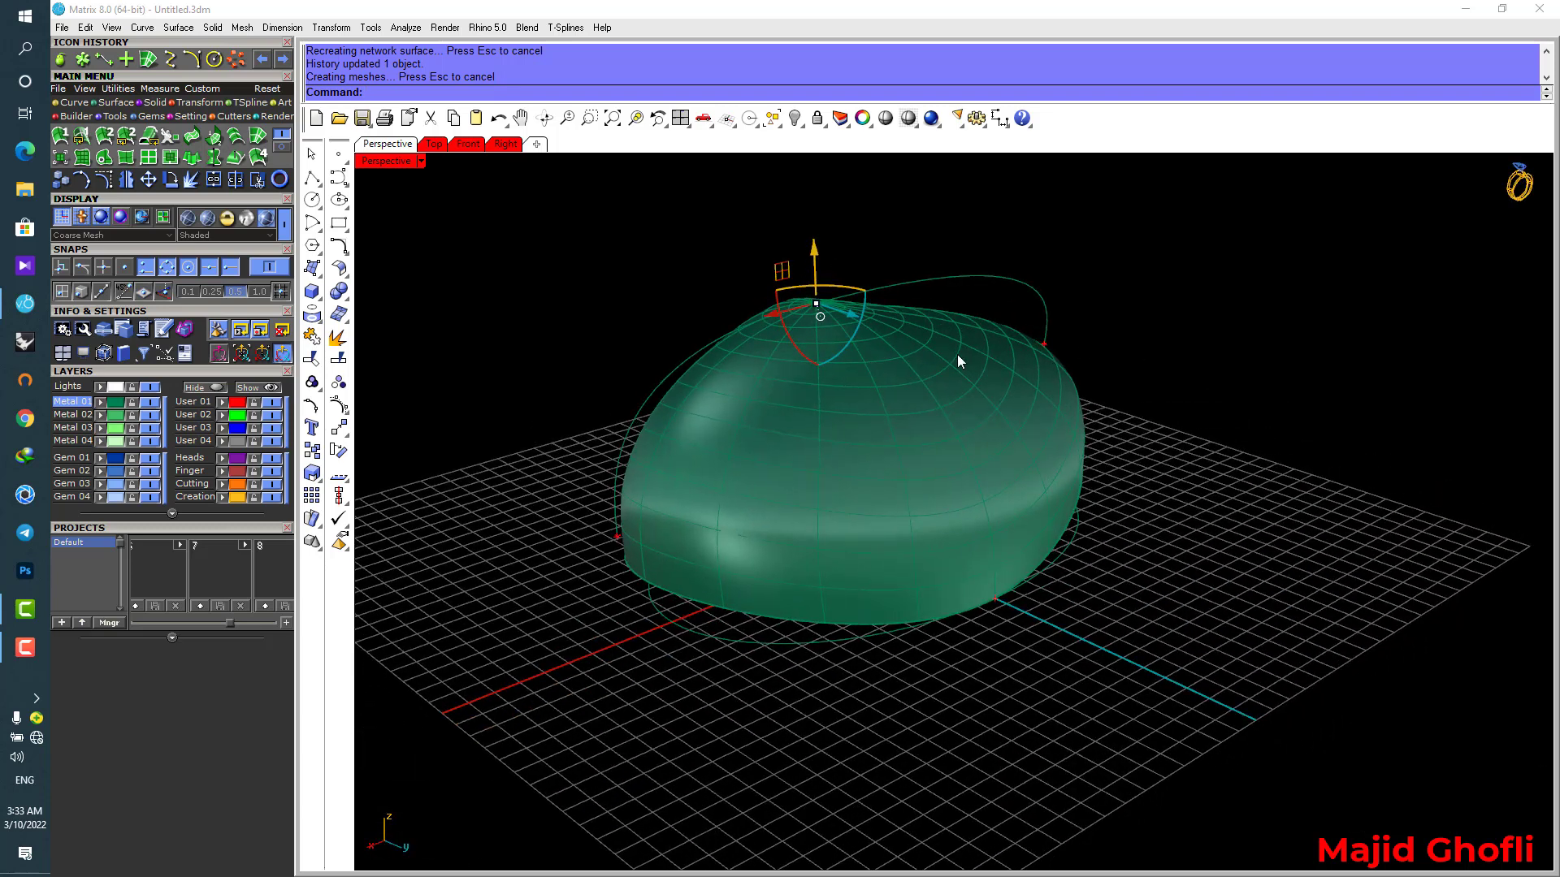
{"action": "left_click", "coordinate": [535, 27]}
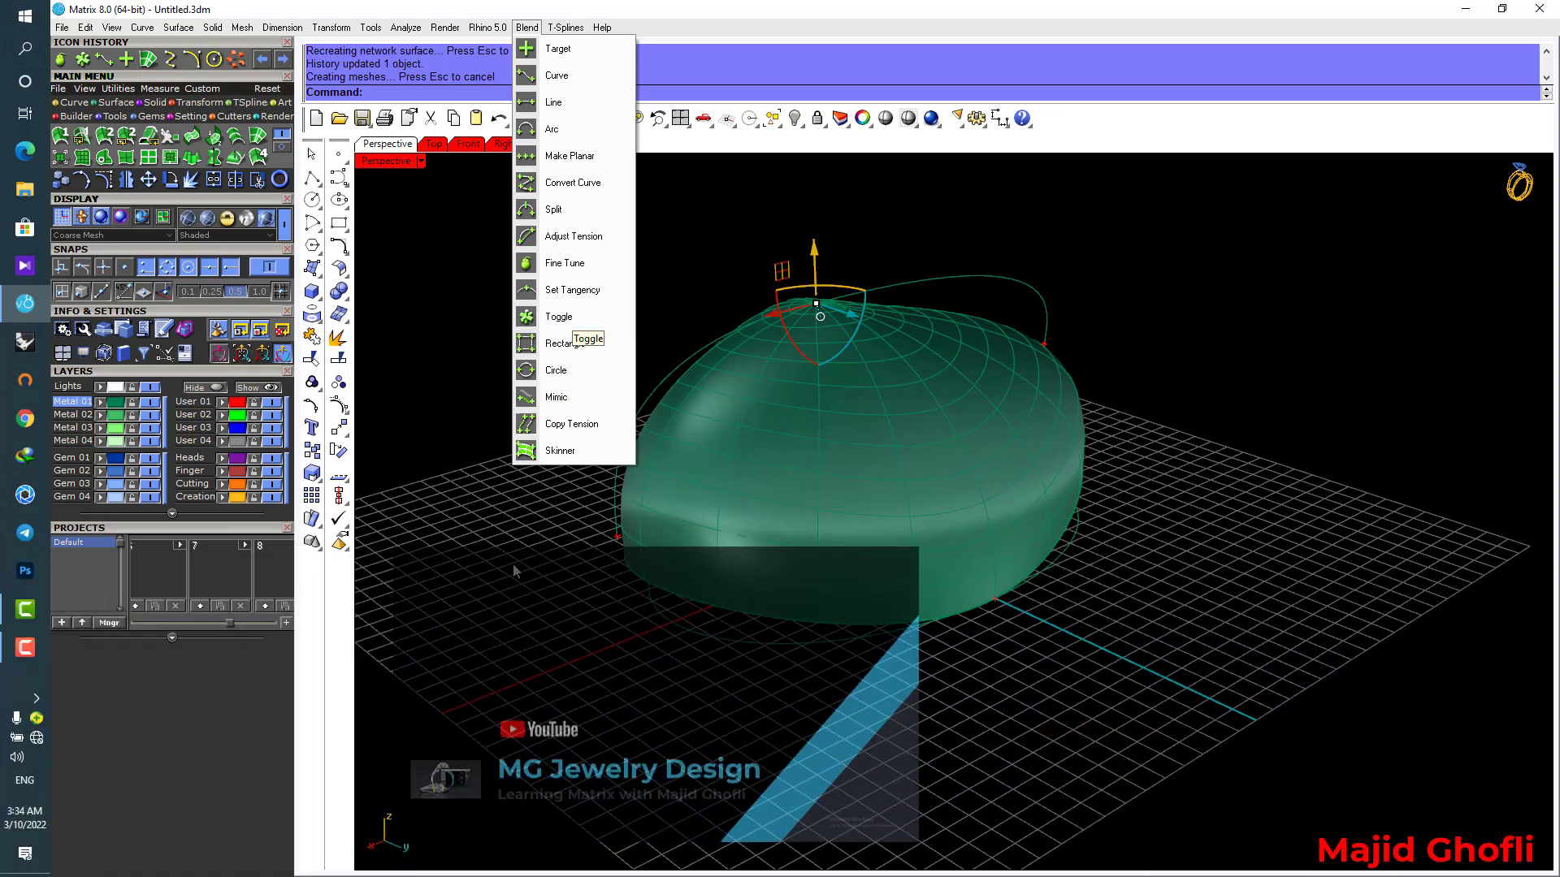
{"action": "left_click", "coordinate": [569, 317]}
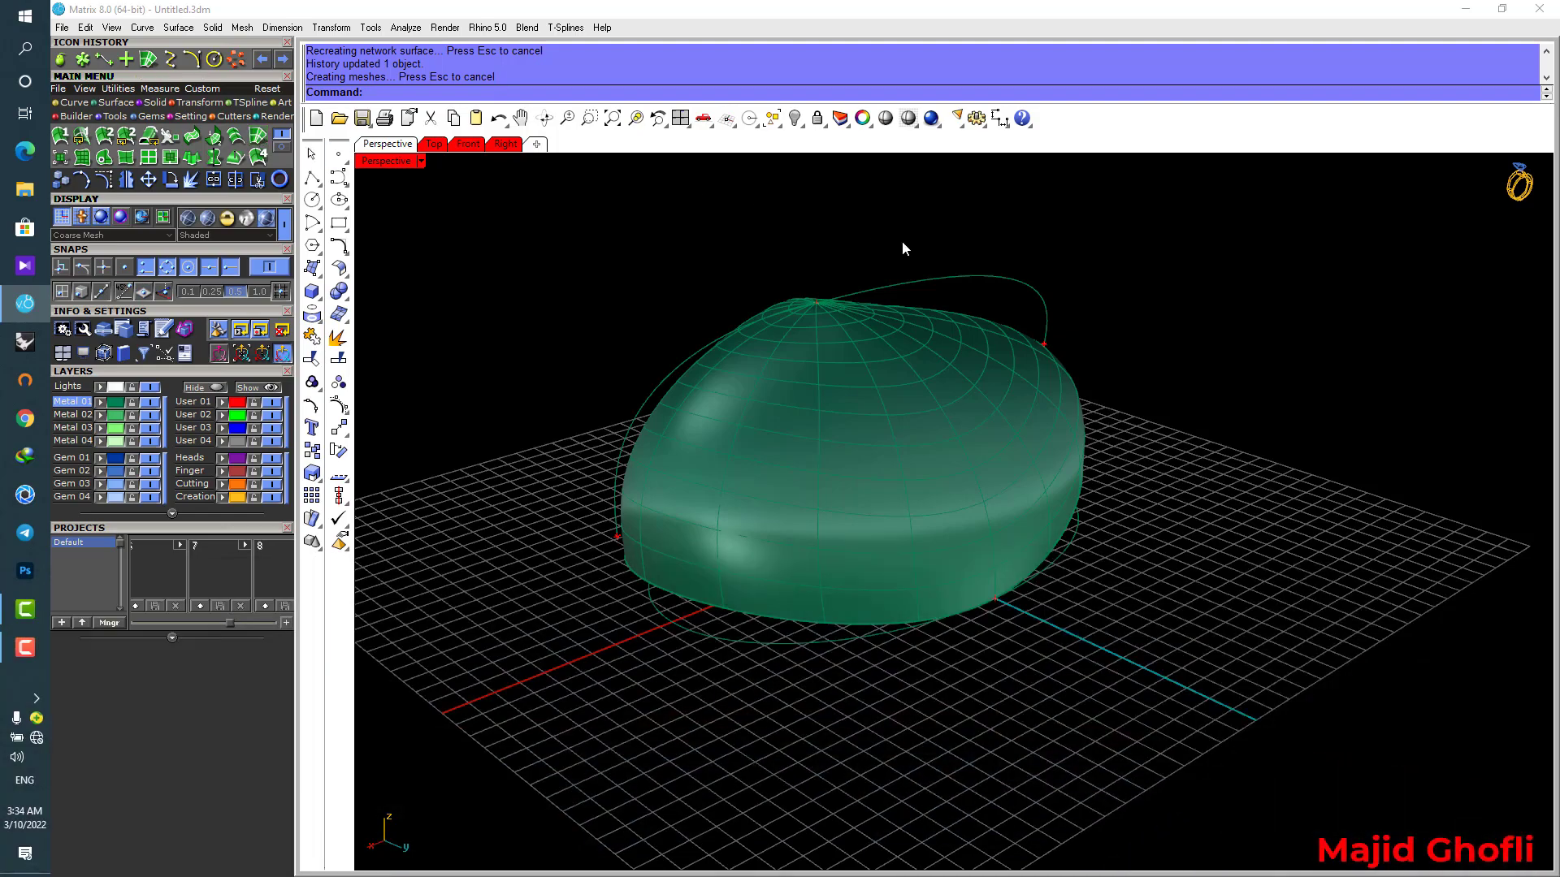
{"action": "right_click_drag", "start_coordinate": [538, 327], "coordinate": [914, 297]}
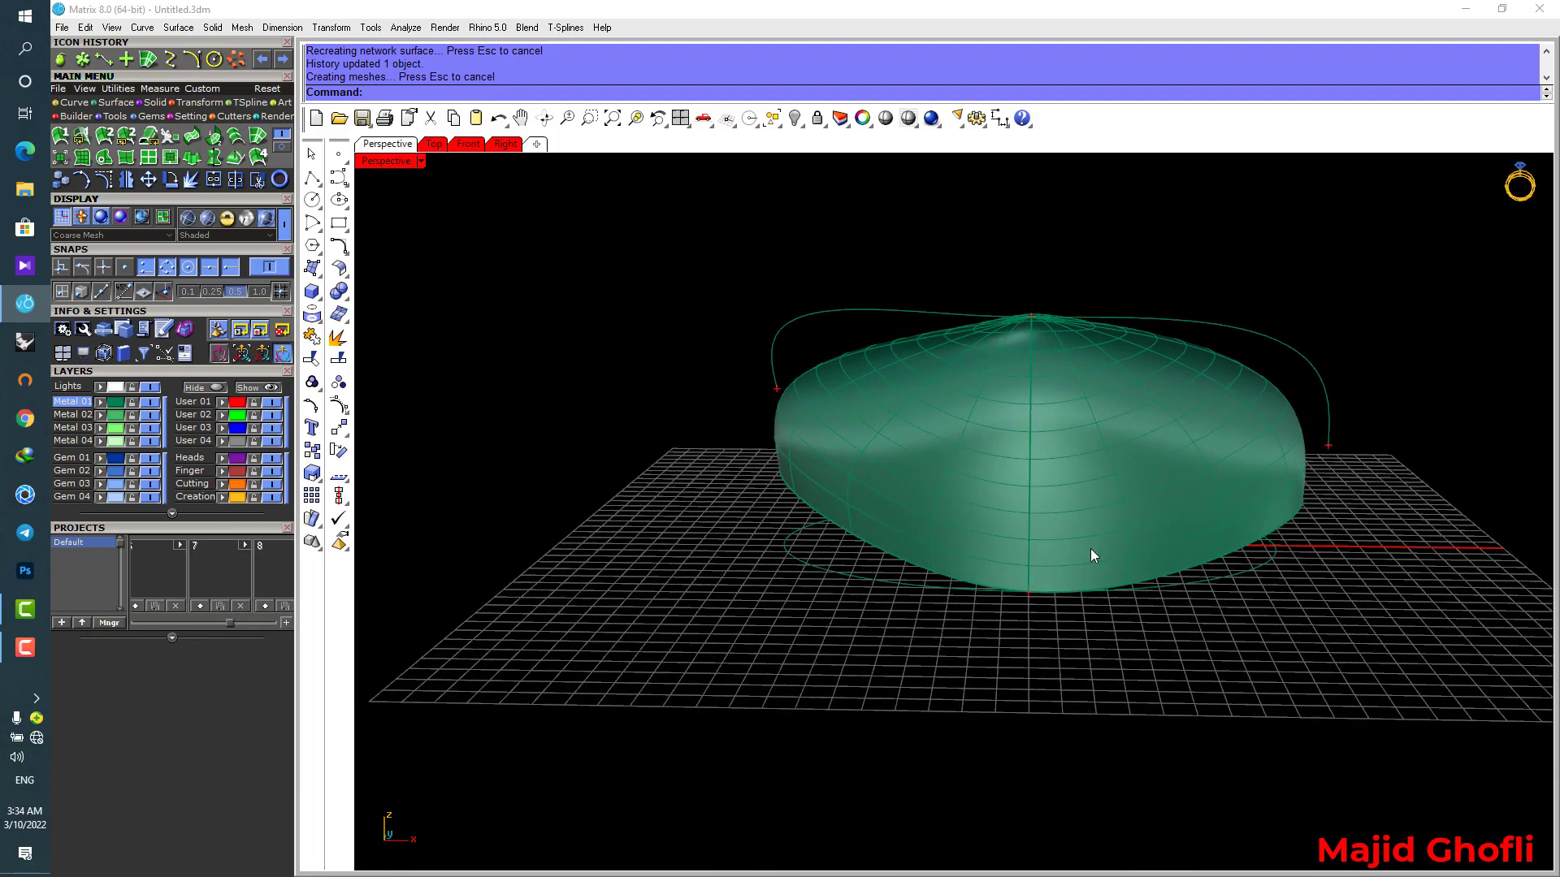
{"action": "right_click_drag", "start_coordinate": [1091, 549], "coordinate": [1181, 618]}
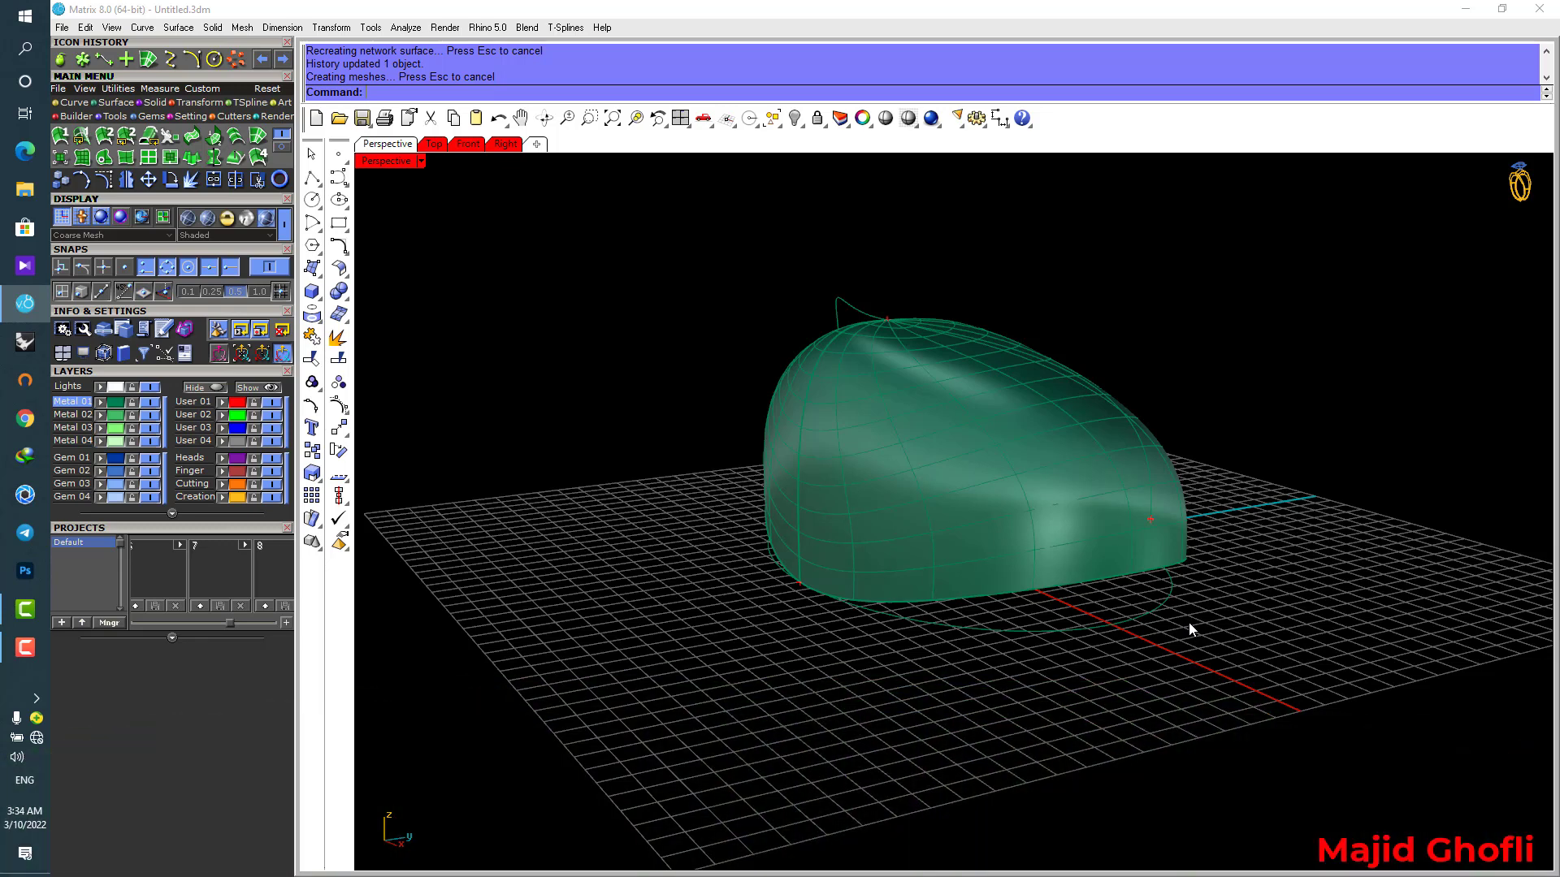
{"action": "right_click_drag", "start_coordinate": [1187, 622], "coordinate": [1094, 668]}
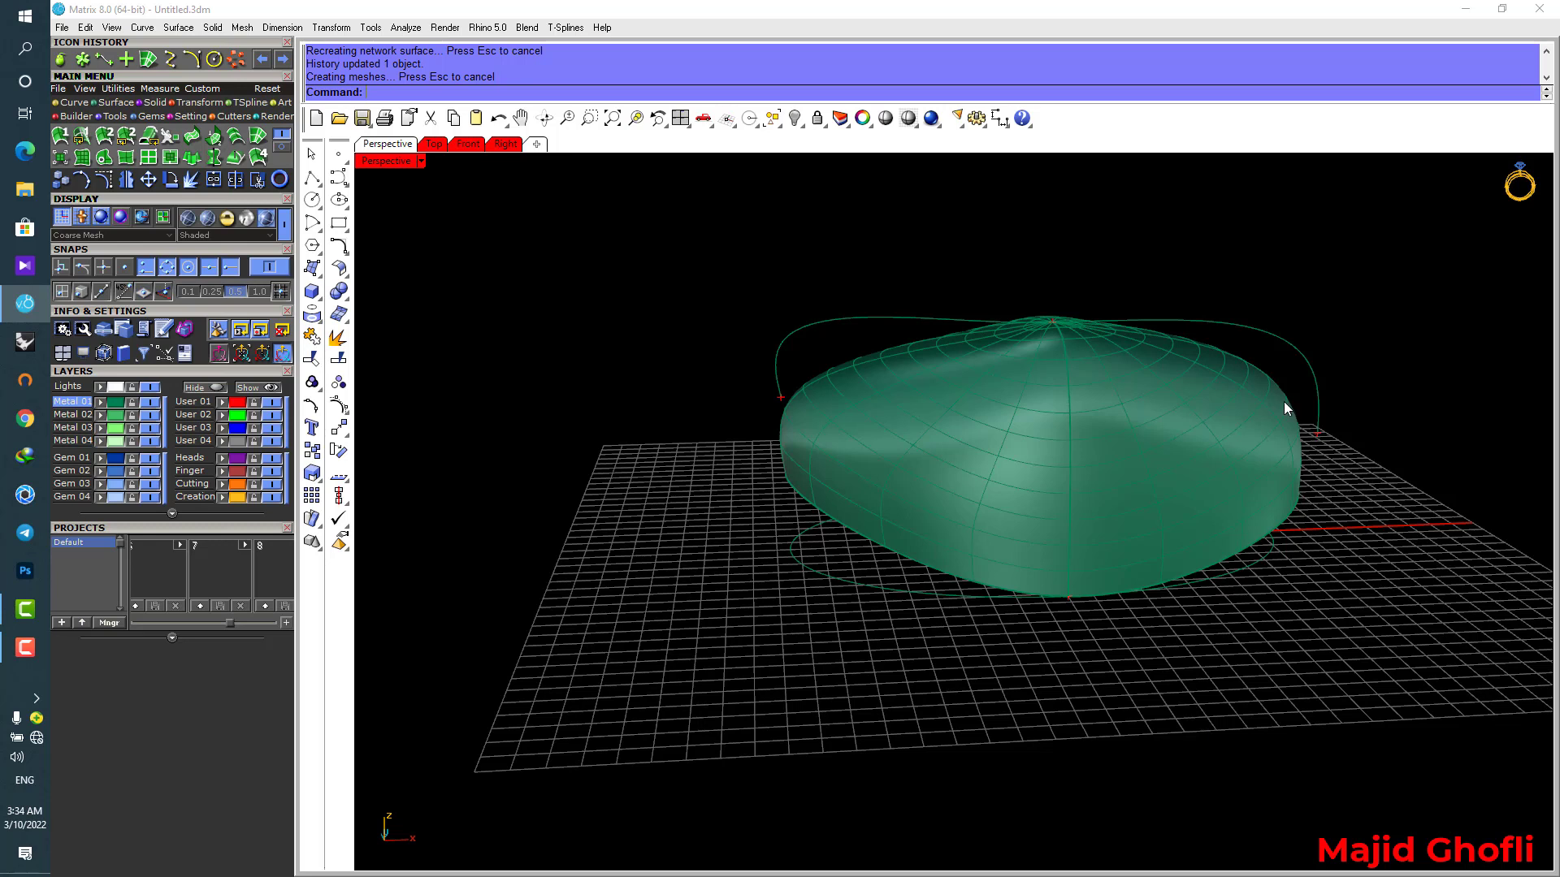
{"action": "right_click_drag", "start_coordinate": [1303, 408], "coordinate": [1210, 514]}
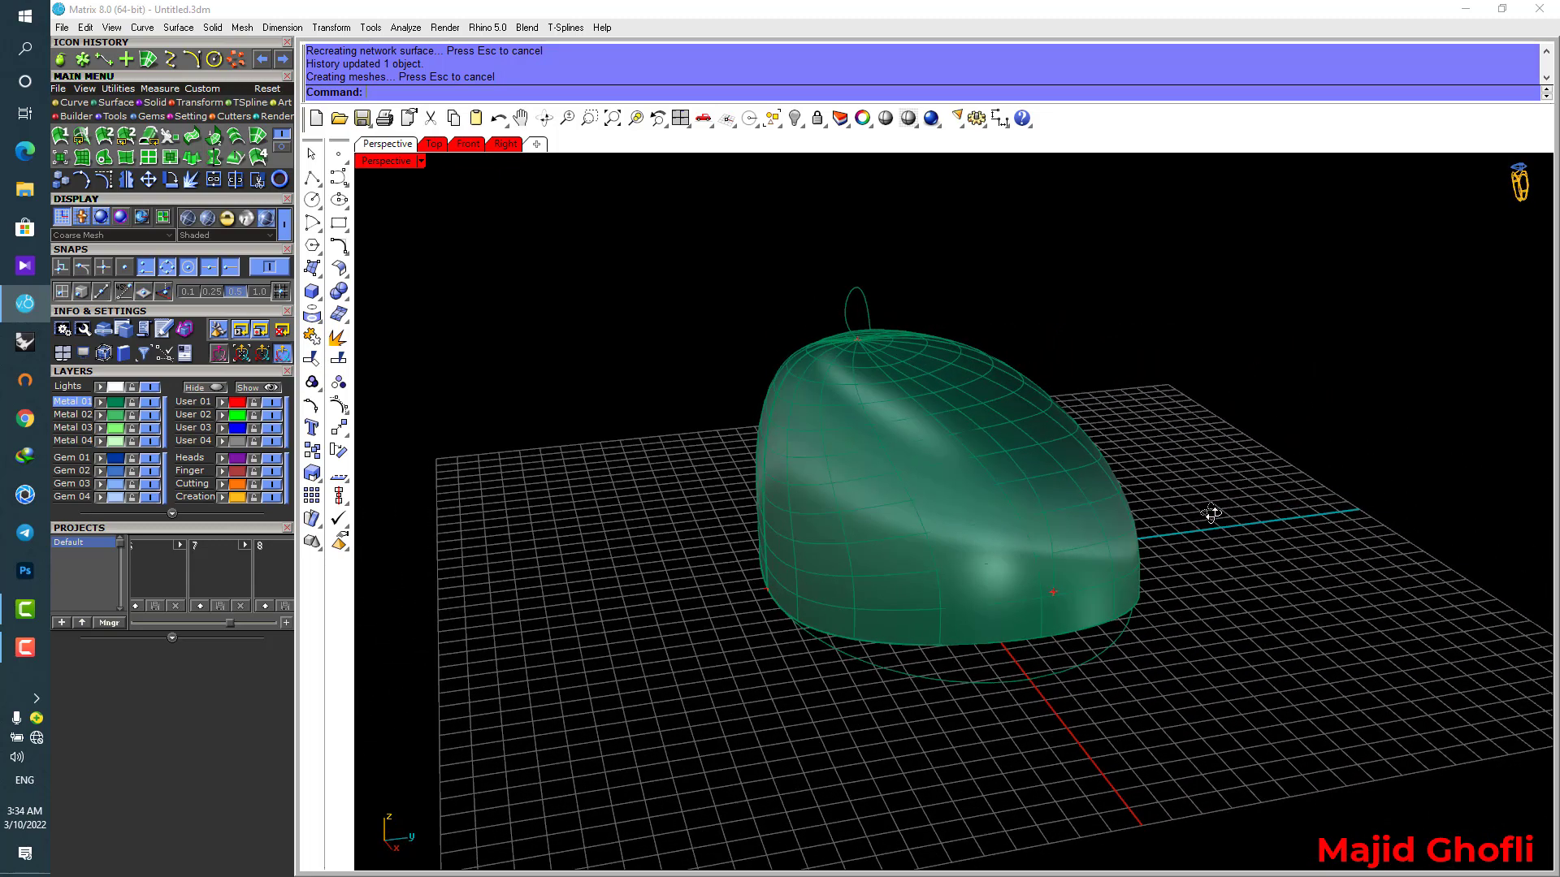